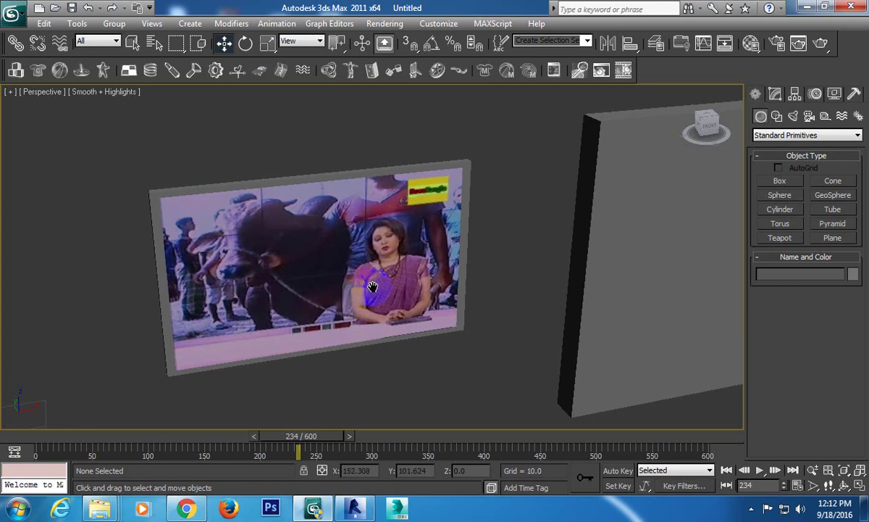
scroll(421, 286, down, 3)
Select the TV screen plane Plane001 and bring up its material in the Material Editor
mouse_move(345, 300)
middle_down()
mouse_move(222, 295)
mouse_move(364, 257)
mouse_move(292, 284)
middle_up()
scroll(365, 258, up, 3)
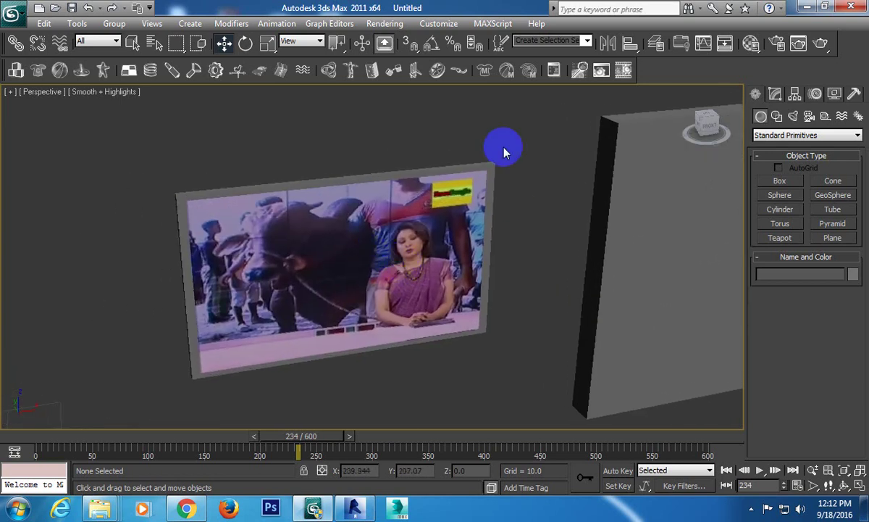
click(432, 230)
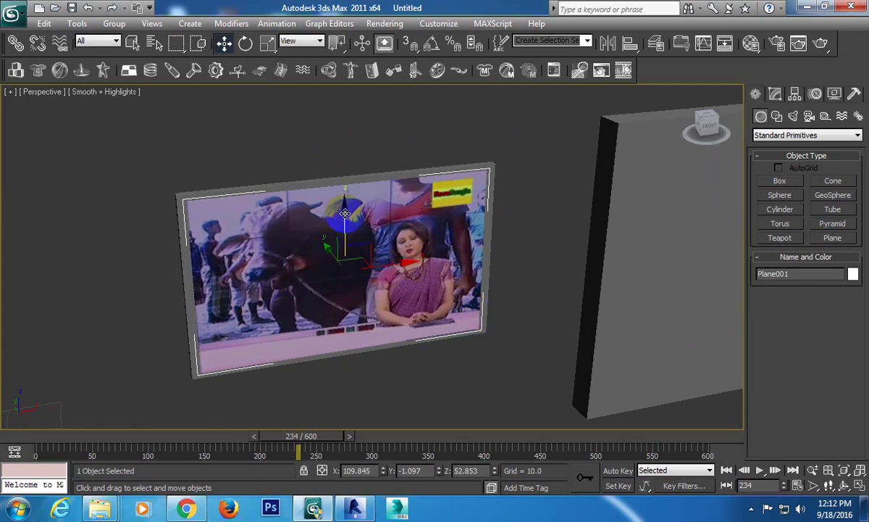
key(m)
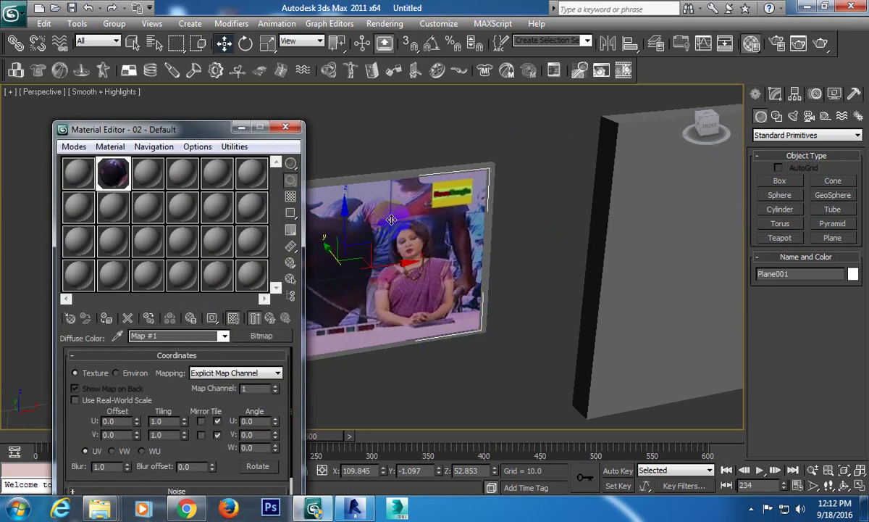
Move the Material Editor aside and expand the video bitmap's Output rollout
drag(202, 130, 686, 52)
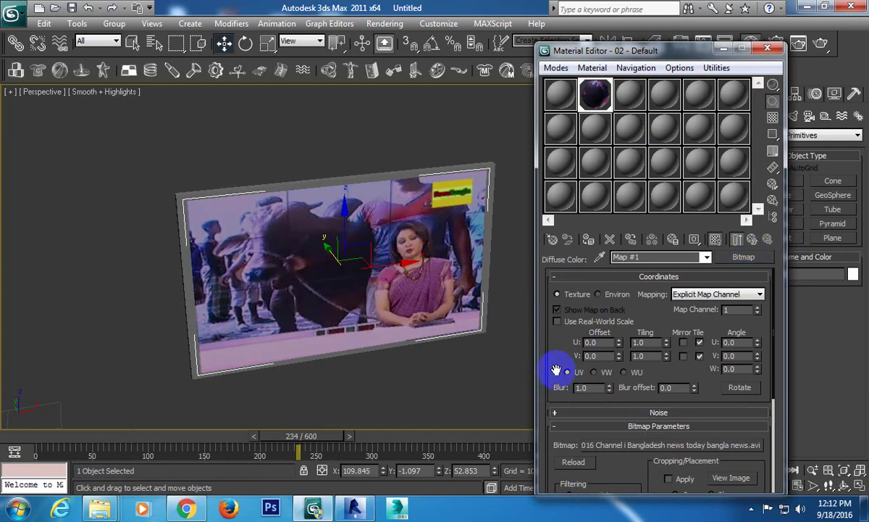
drag(557, 369, 571, 242)
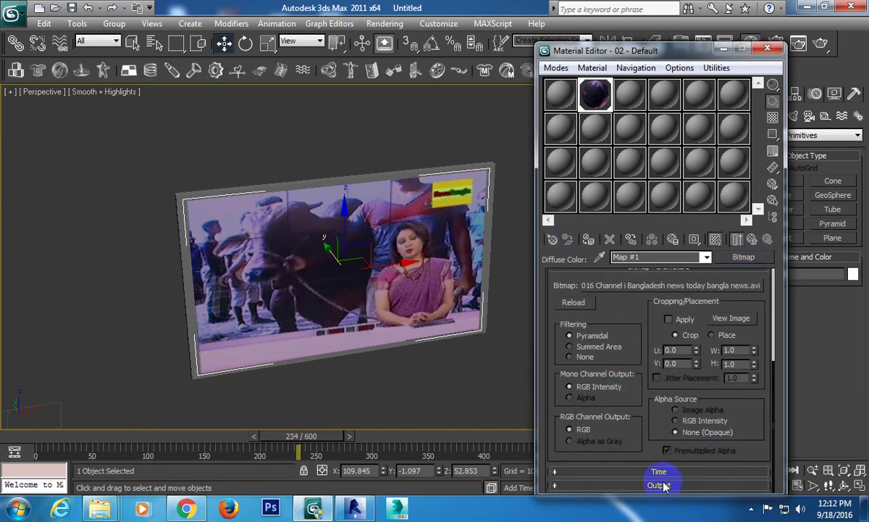
click(658, 484)
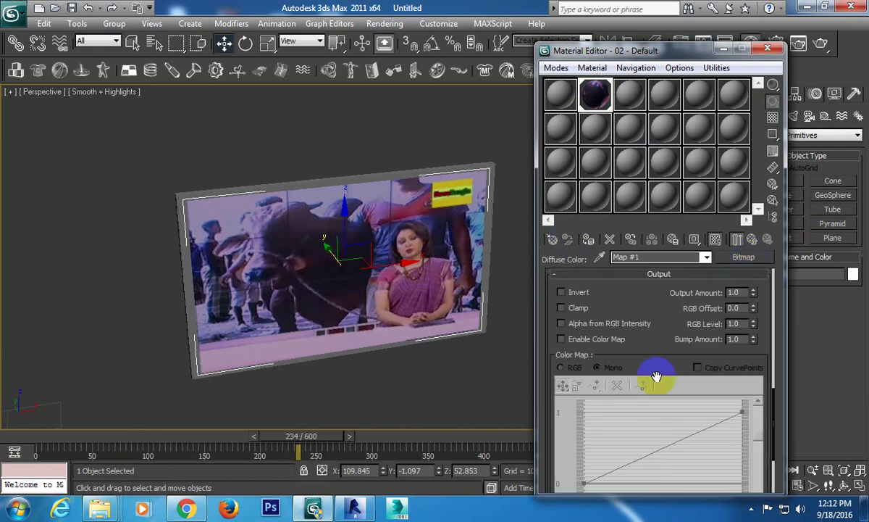
drag(644, 324, 644, 300)
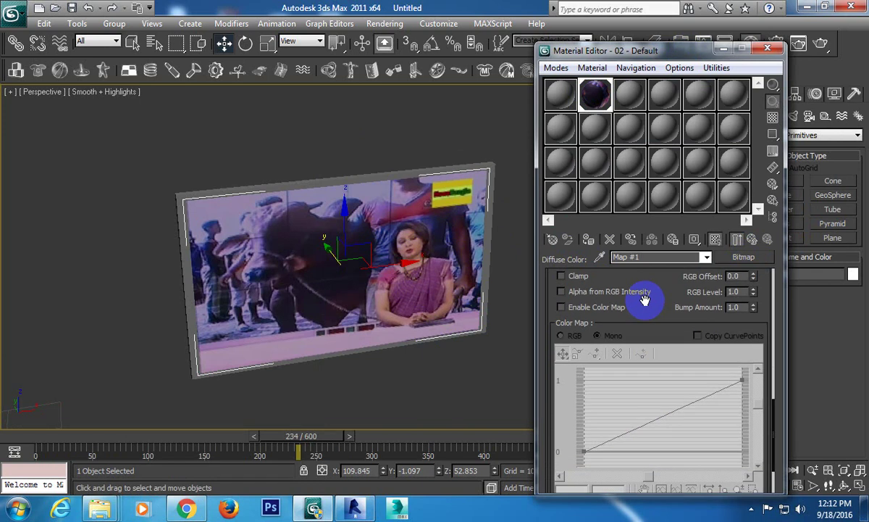
drag(663, 51, 663, 14)
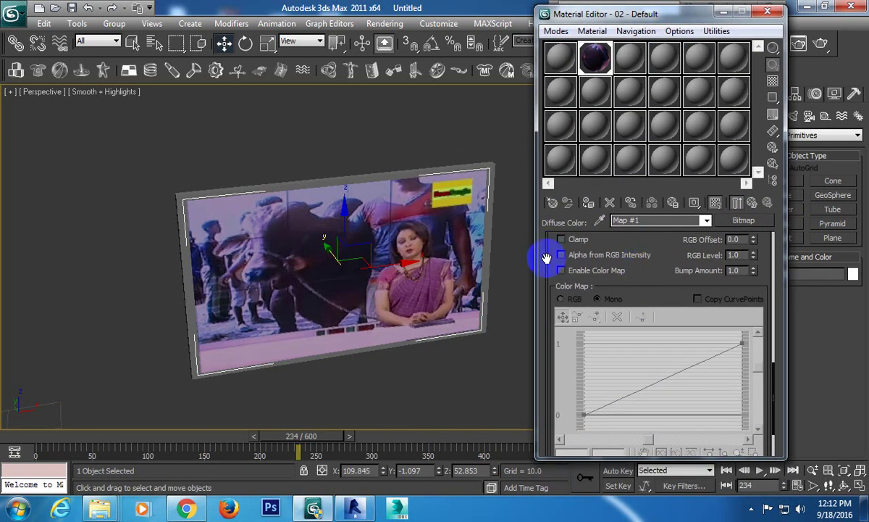
drag(546, 258, 556, 268)
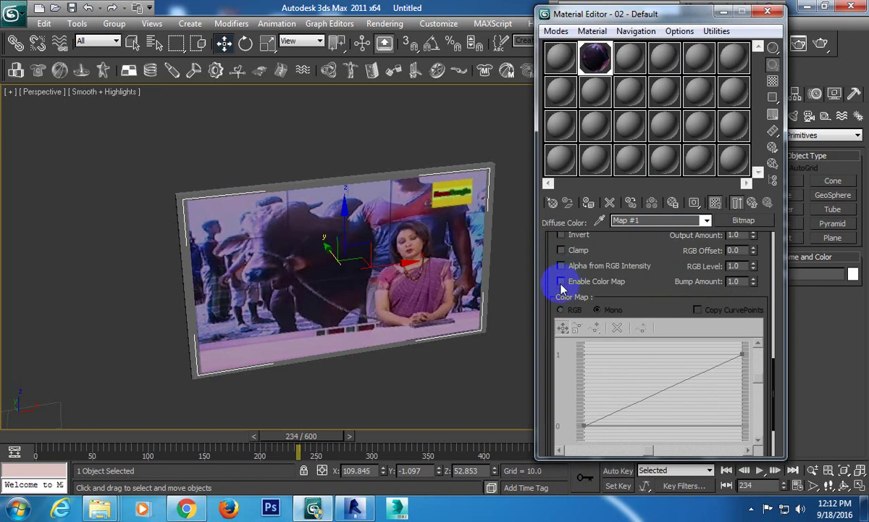
Enable the video map's Color Map and add a point to its colour curve
click(561, 281)
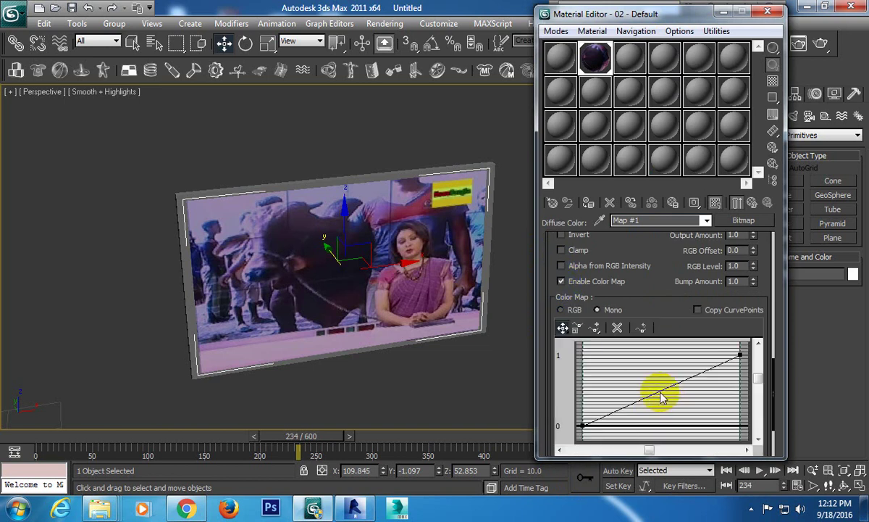
click(594, 328)
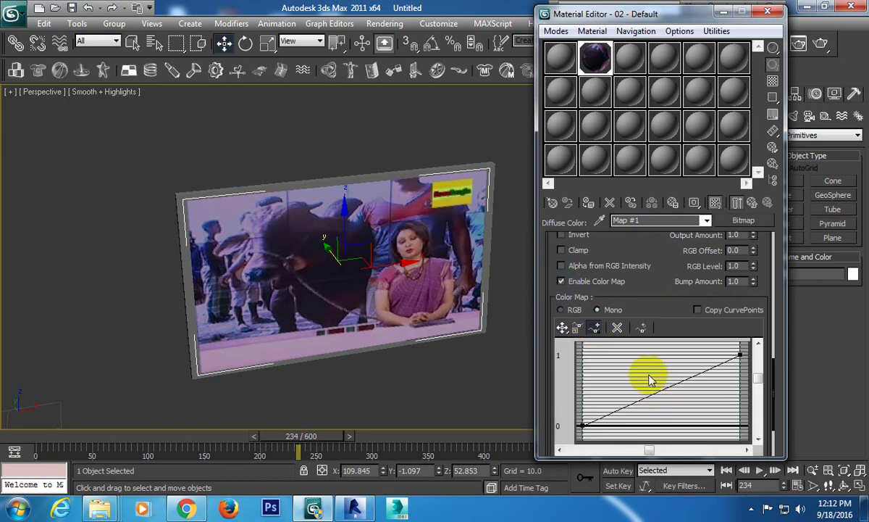
click(562, 329)
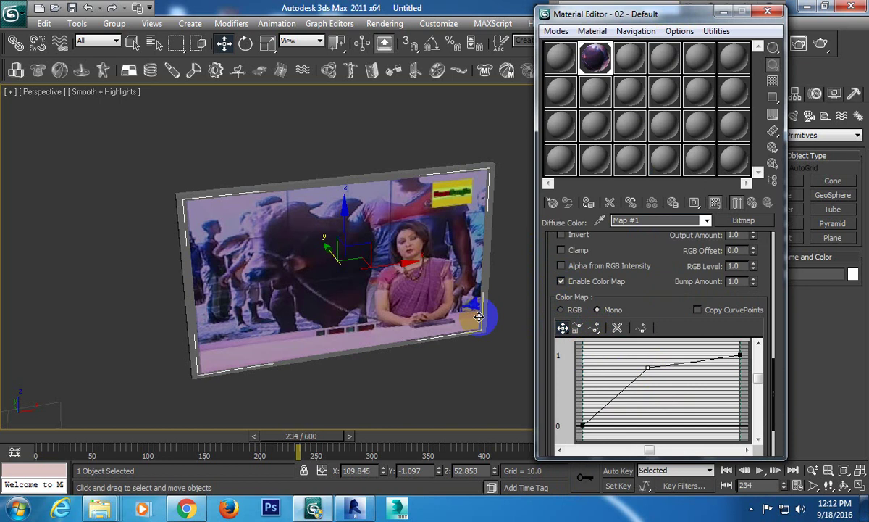
middle_drag(432, 256, 440, 249)
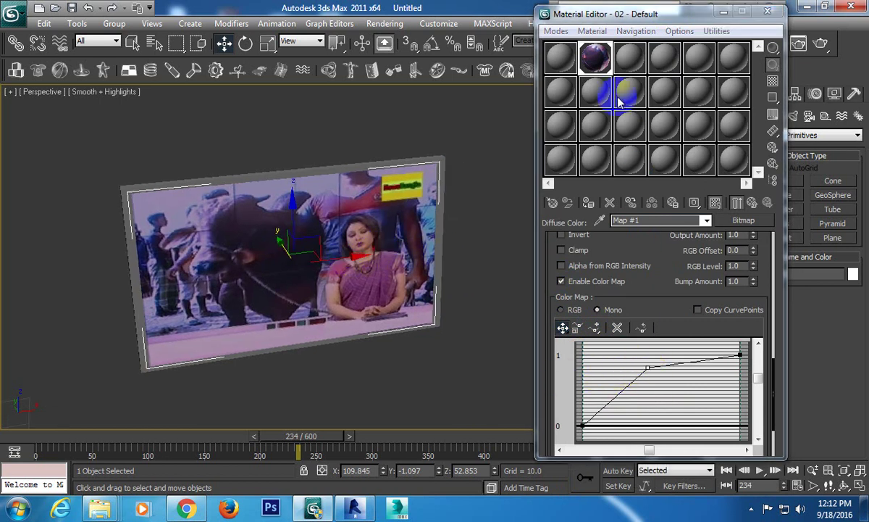
Raise the colour curve's middle point to brighten the video map, then close the Material Editor
double_click(593, 57)
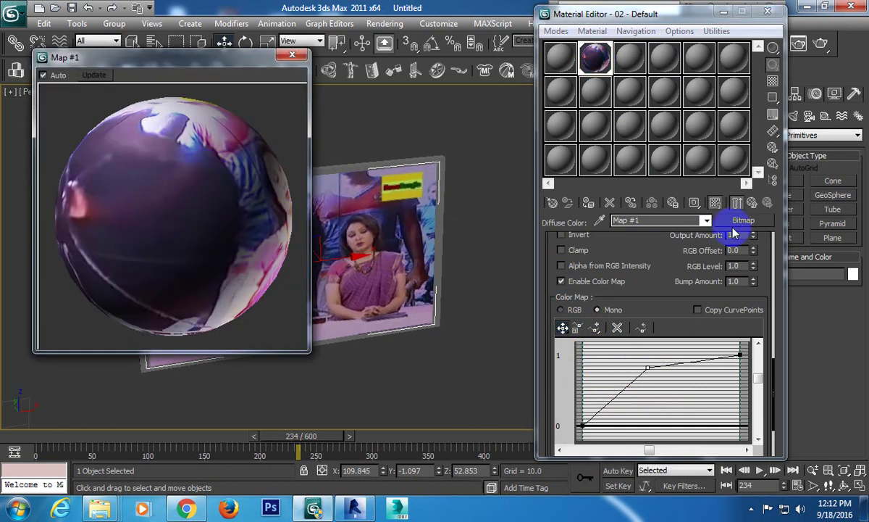
click(648, 365)
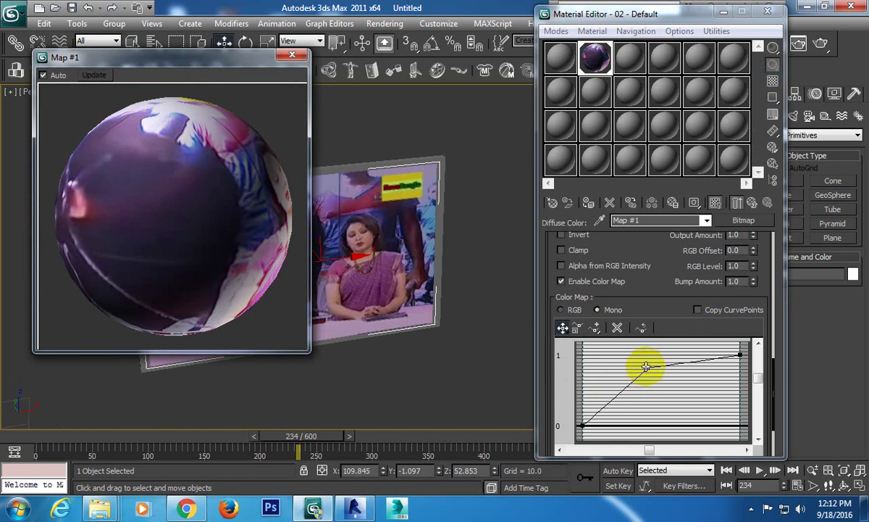
drag(646, 367, 672, 399)
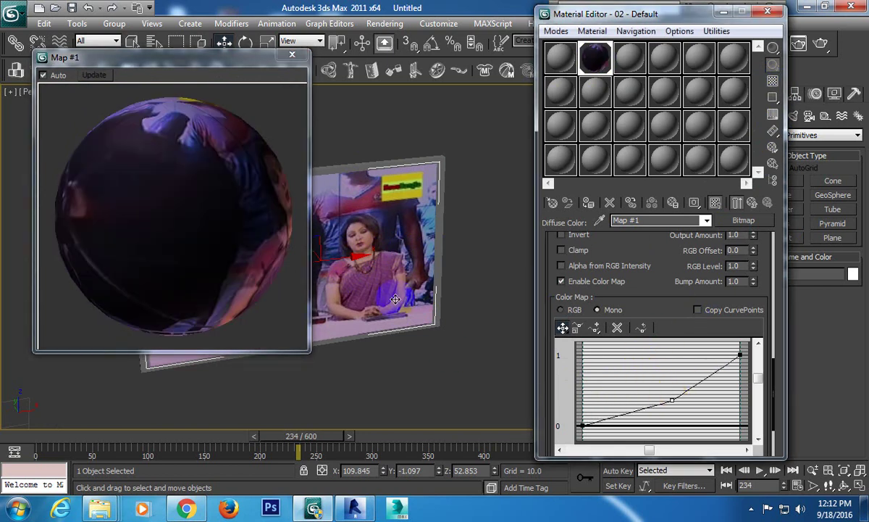
click(673, 402)
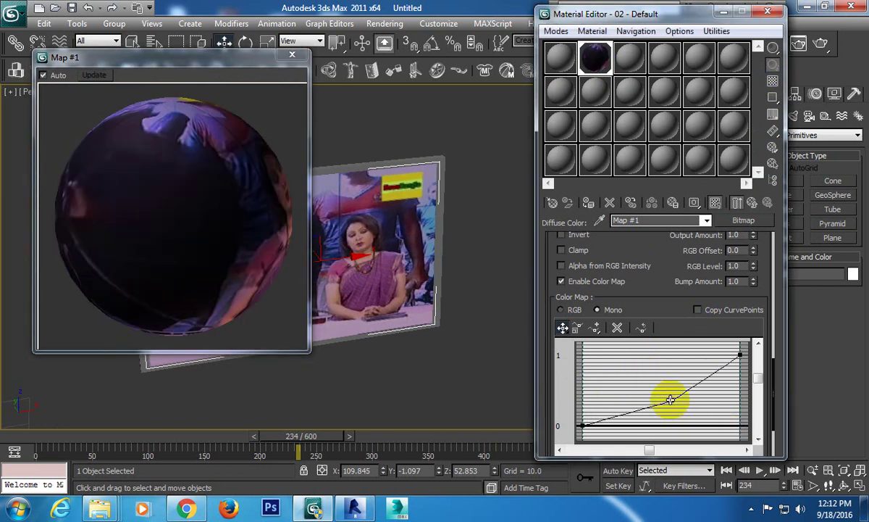
drag(673, 400, 634, 361)
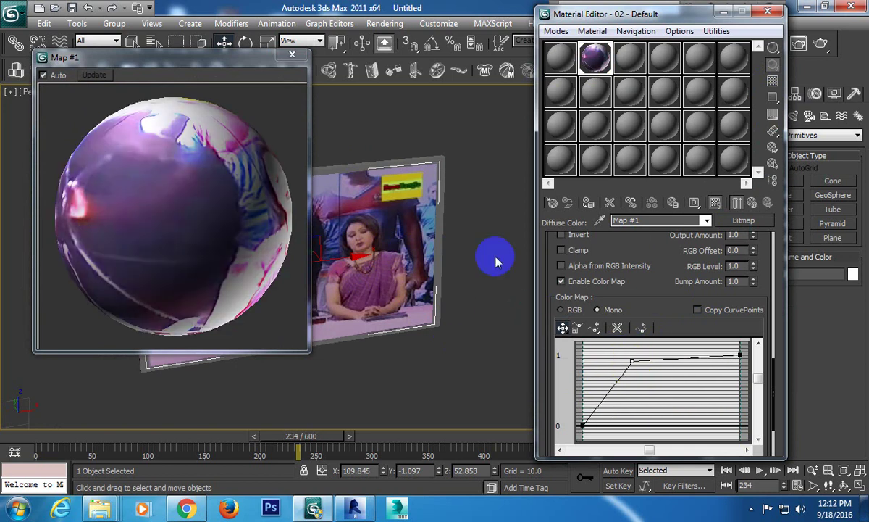
click(290, 57)
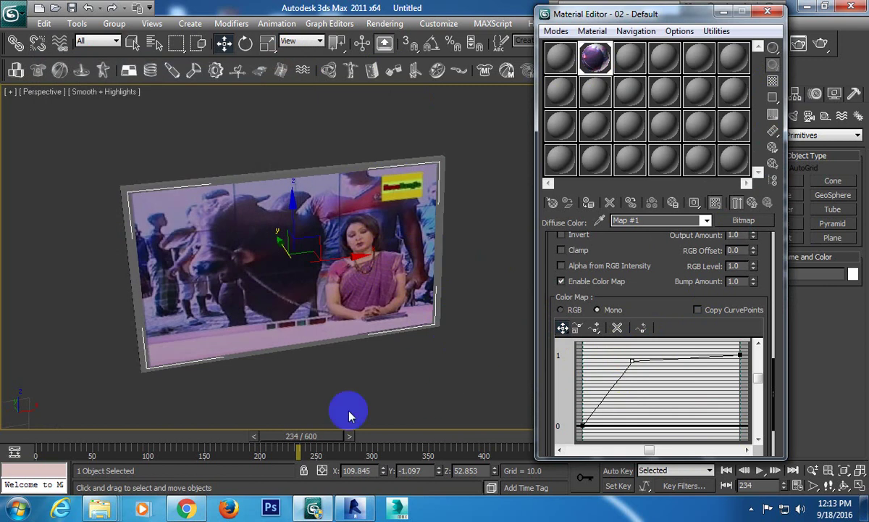
click(767, 12)
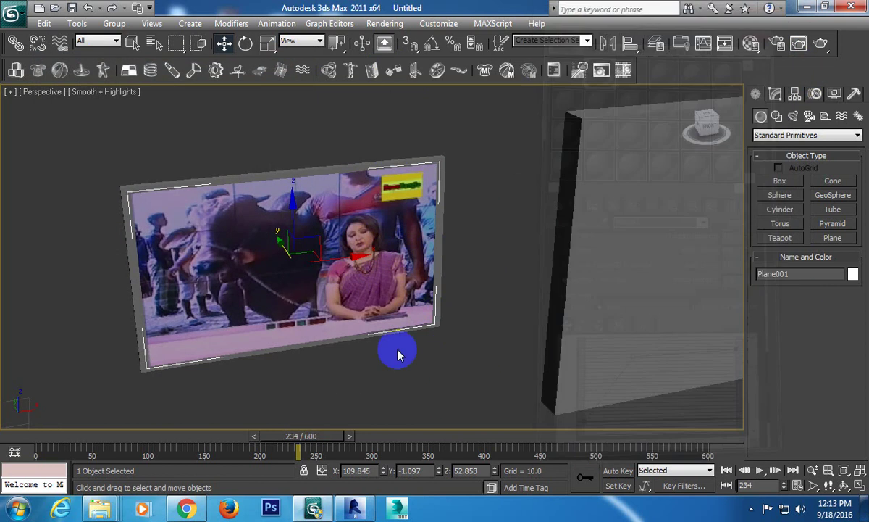
Rewind to frame 0, play the video texture animation, then stop and return to frame 0
mouse_move(330, 438)
mouse_down()
mouse_move(209, 445)
mouse_move(155, 438)
mouse_move(293, 431)
mouse_move(423, 404)
mouse_move(650, 421)
mouse_move(323, 433)
mouse_move(8, 426)
mouse_up()
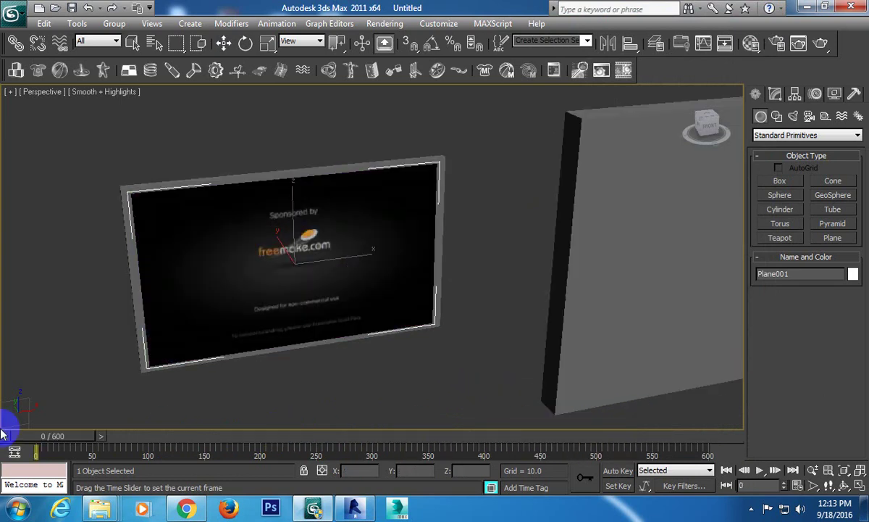
key(w)
click(760, 470)
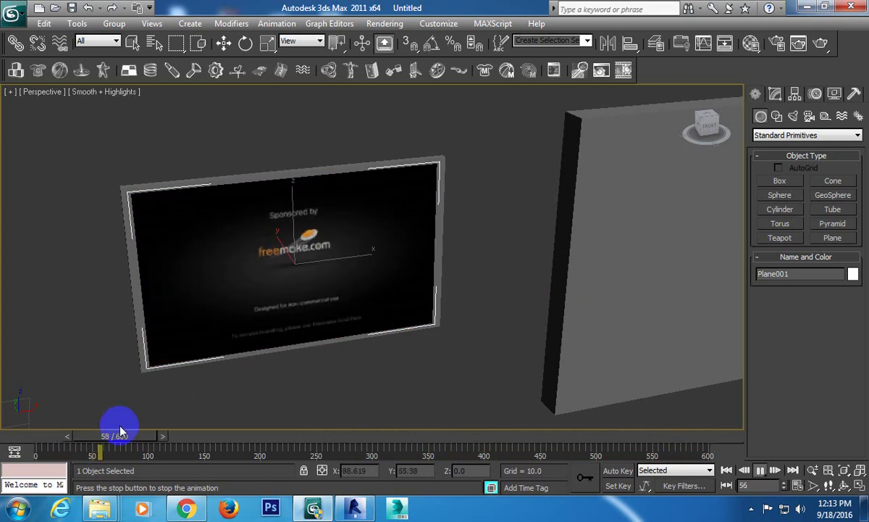
click(124, 439)
drag(150, 446, 25, 454)
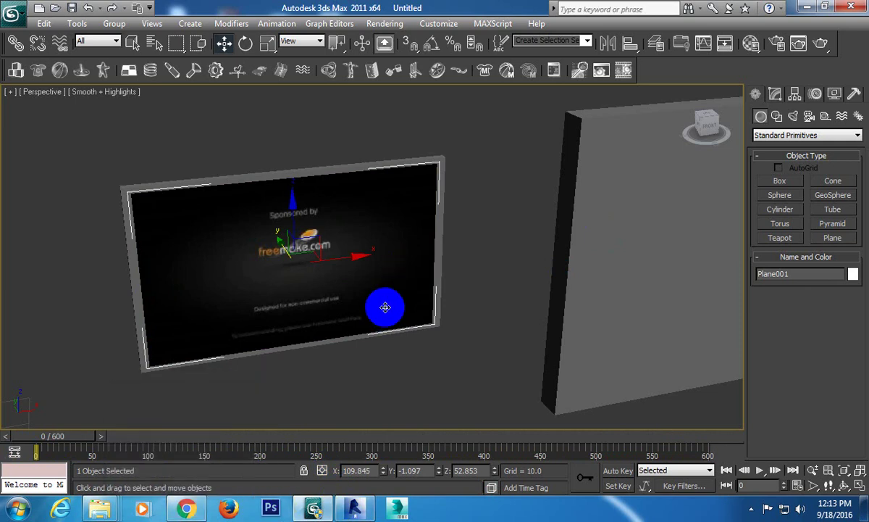
Orbit the perspective view to face the wall and select the wall box Box002
scroll(394, 277, down, 2)
scroll(402, 293, down, 4)
alt+middle_drag(402, 293, 369, 295)
scroll(359, 252, up, 2)
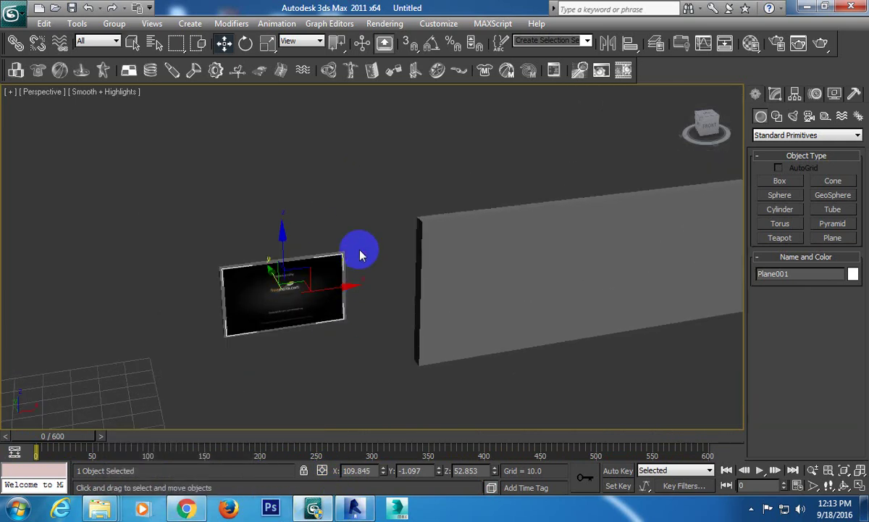
click(355, 322)
scroll(435, 260, up, 4)
alt+middle_drag(497, 207, 481, 233)
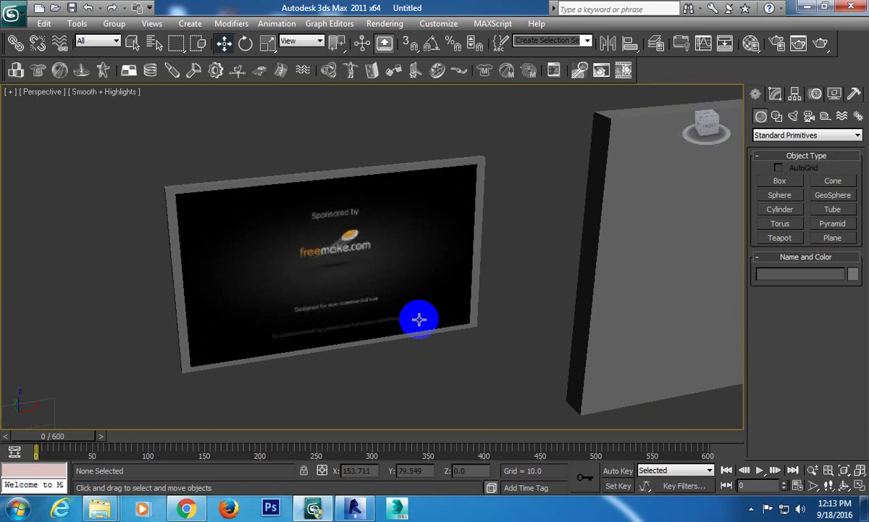
mouse_move(419, 373)
alt+middle_down()
mouse_move(420, 268)
mouse_move(374, 288)
mouse_move(377, 306)
mouse_move(396, 287)
mouse_move(388, 300)
mouse_move(447, 279)
mouse_move(507, 277)
mouse_move(398, 287)
mouse_move(378, 280)
mouse_move(377, 290)
mouse_move(362, 290)
alt+middle_up()
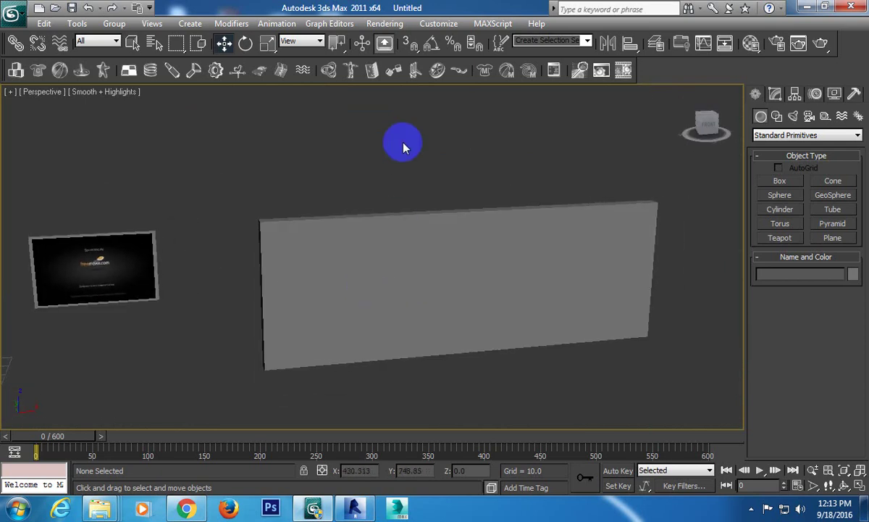
click(399, 227)
Turn the unused 03 - Default material into a Composite, discarding the old material
key(m)
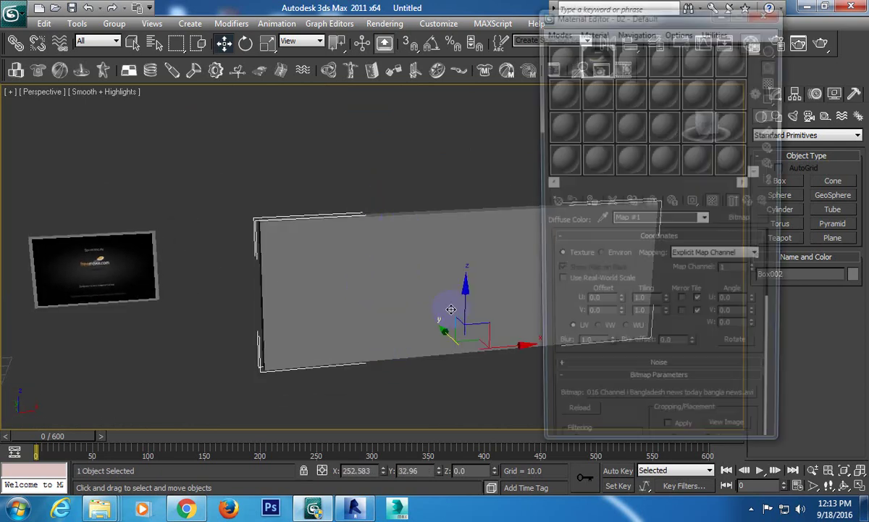
click(636, 56)
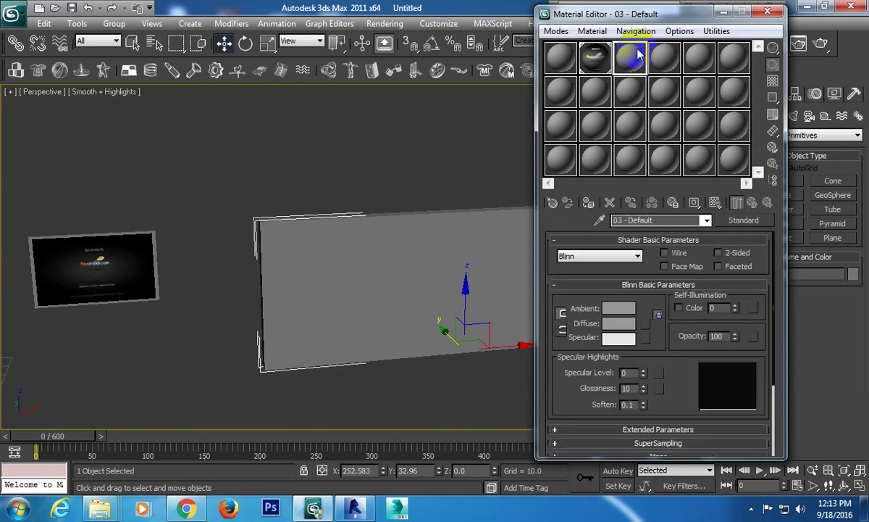
click(757, 221)
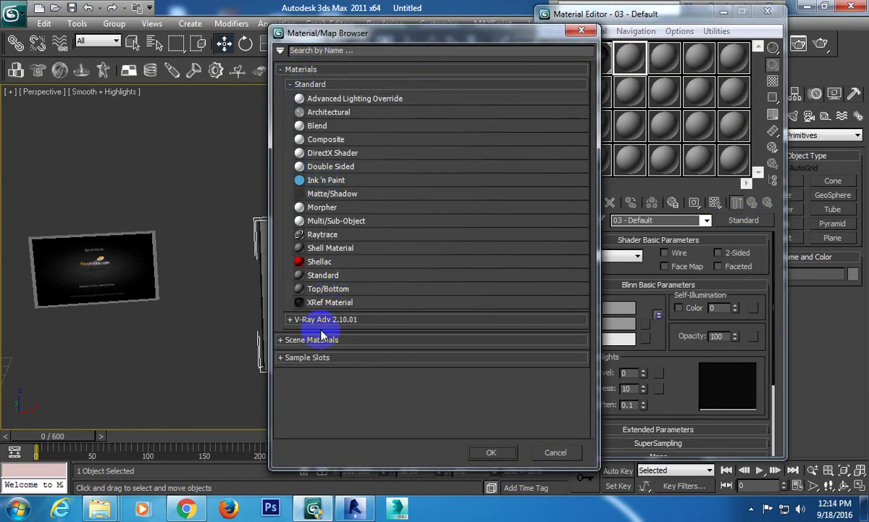
double_click(318, 142)
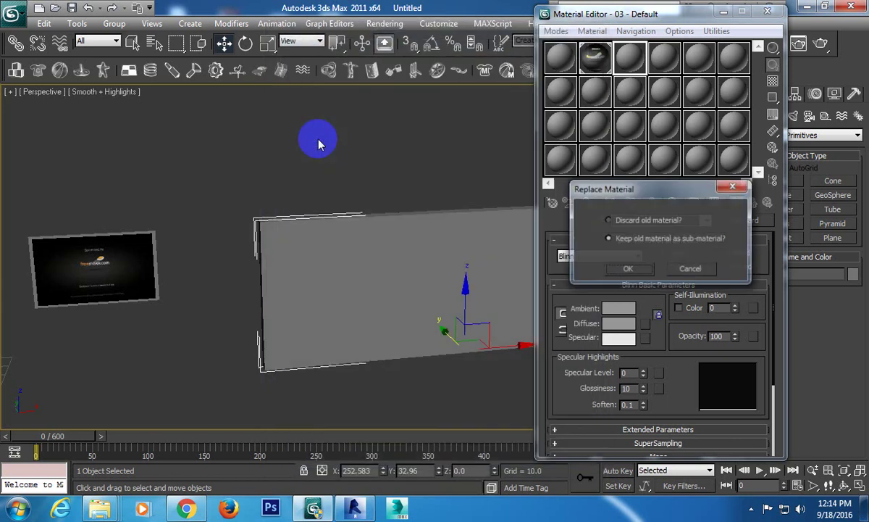
click(608, 221)
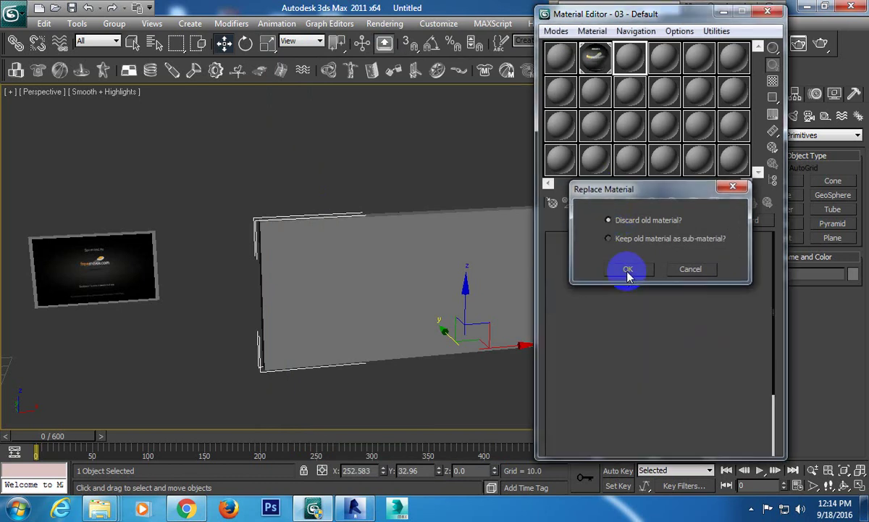
click(627, 269)
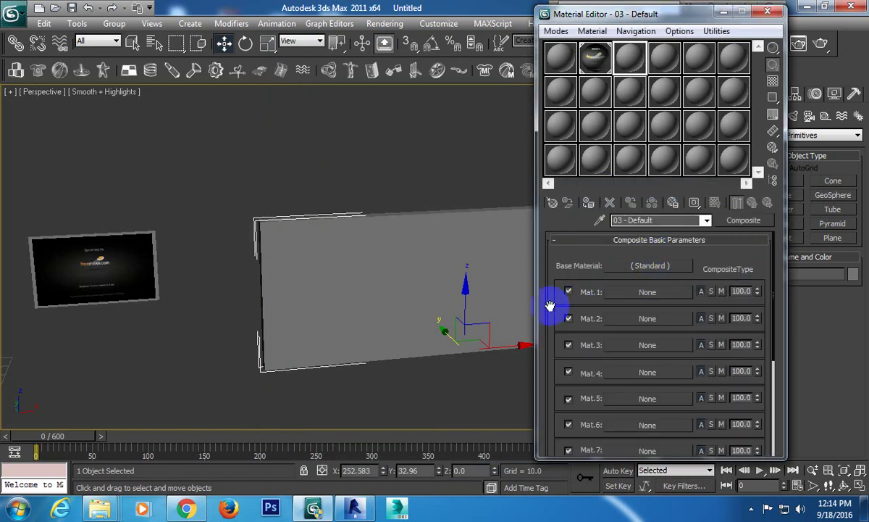
Make the Composite's Mat. 1 layer an Architectural material, Material #26
mouse_move(550, 306)
mouse_down()
mouse_move(553, 58)
mouse_move(591, 271)
mouse_move(670, 301)
mouse_up()
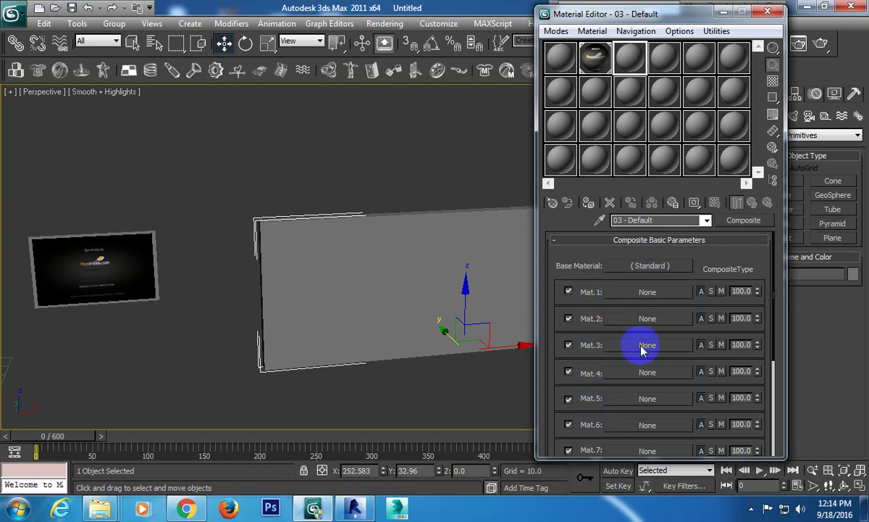
click(648, 290)
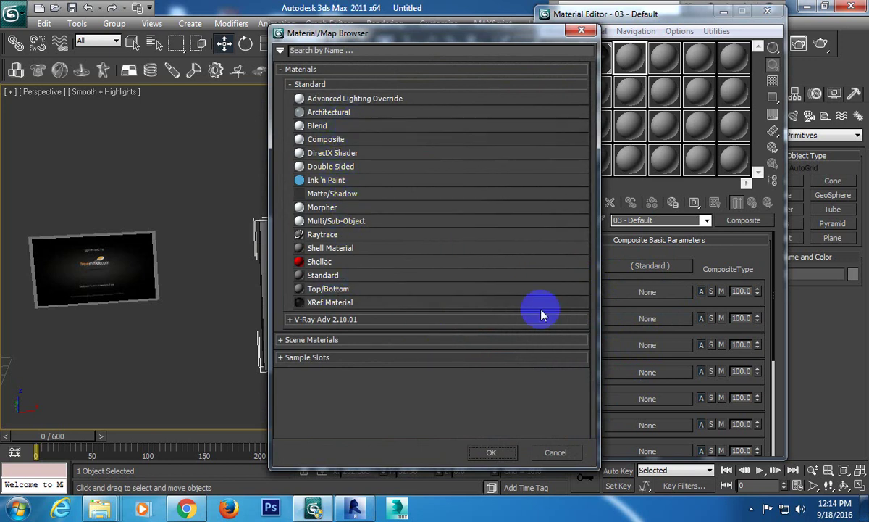
double_click(333, 115)
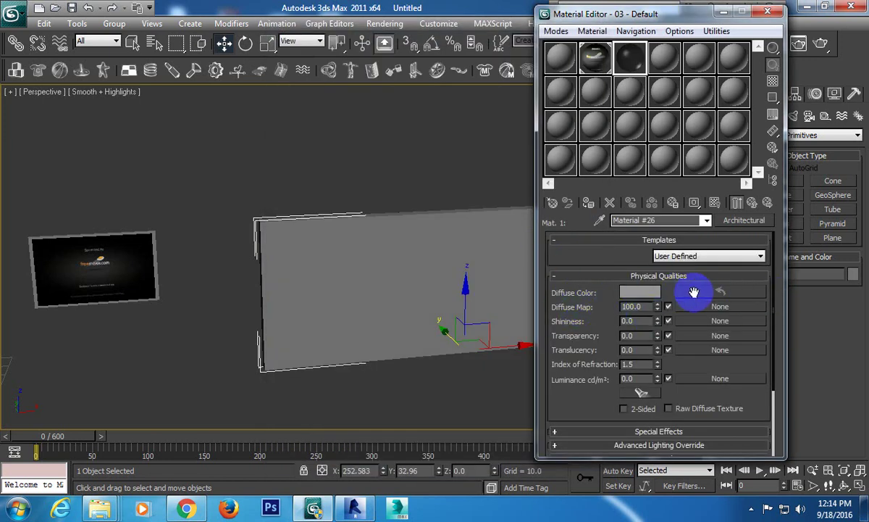
click(695, 311)
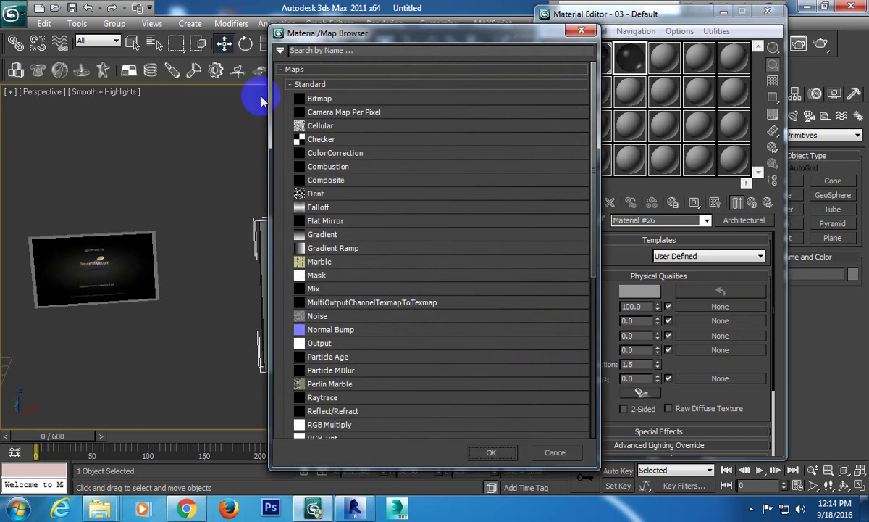
Load brick_texture3325.jpg from the Desktop as Material #26's diffuse bitmap, listing All Files
double_click(297, 101)
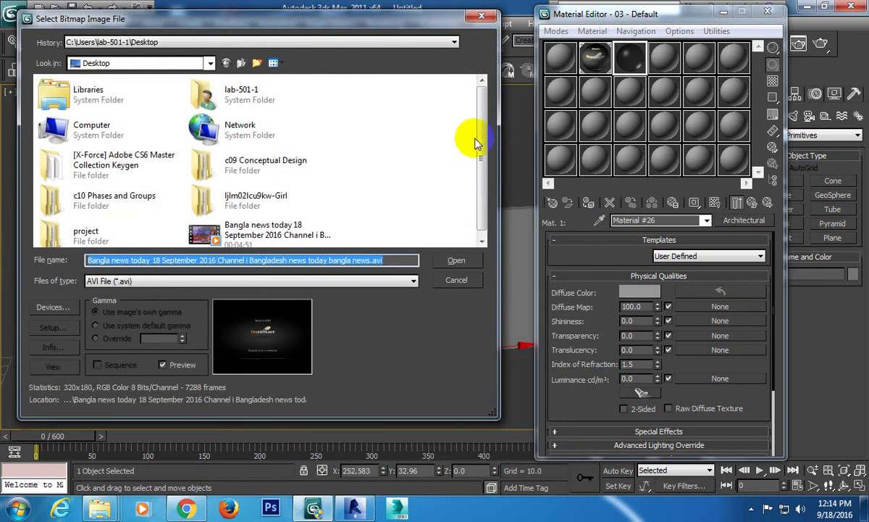
drag(484, 190, 475, 184)
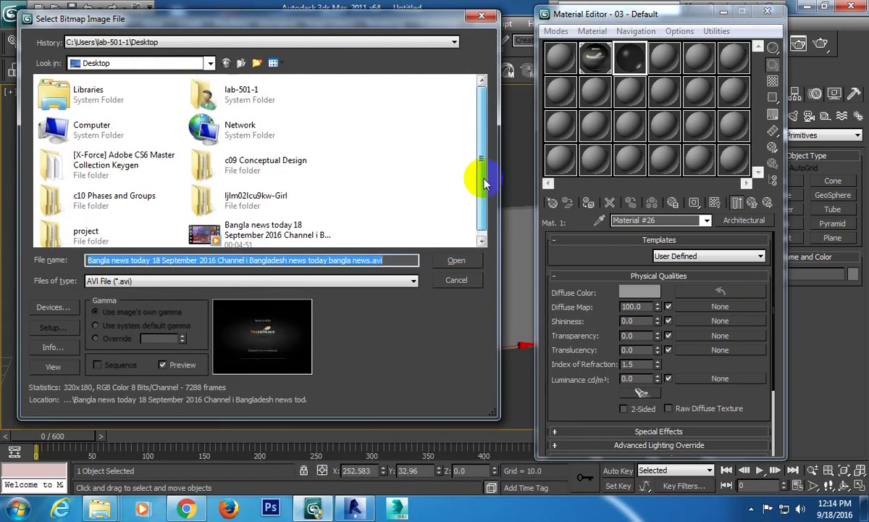
click(404, 281)
click(341, 480)
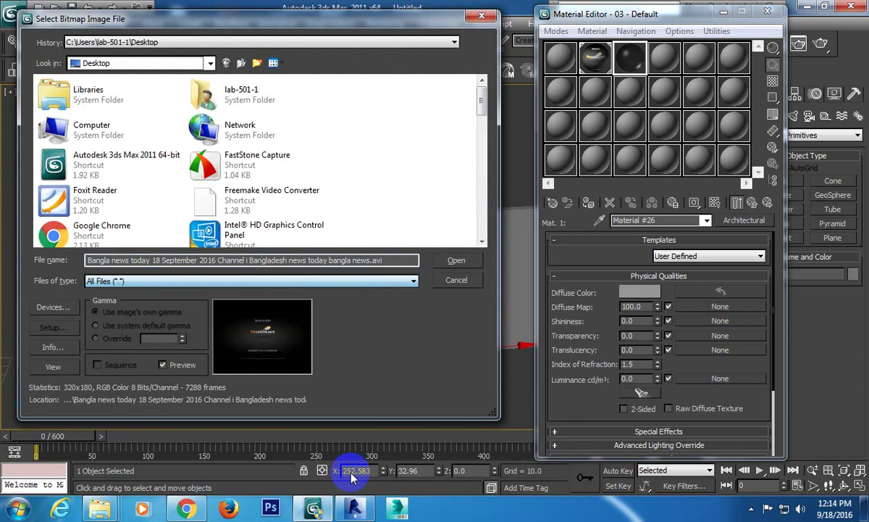
drag(481, 107, 482, 190)
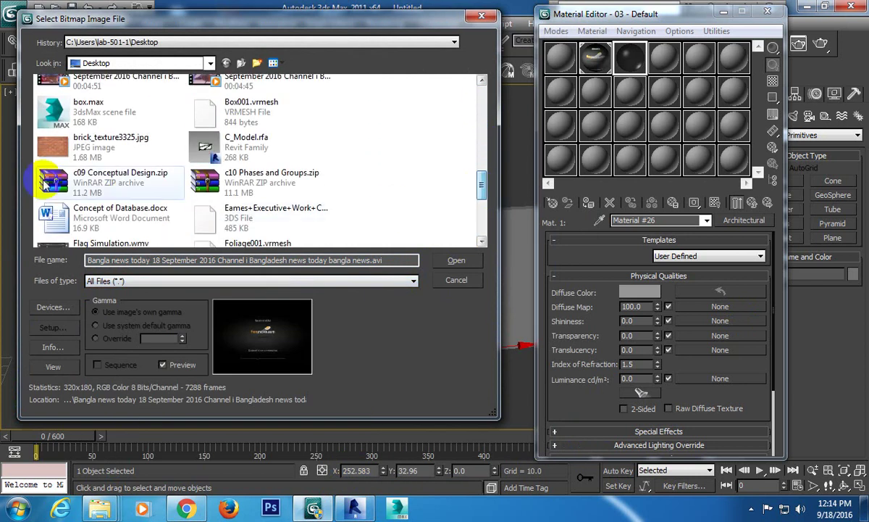
double_click(55, 143)
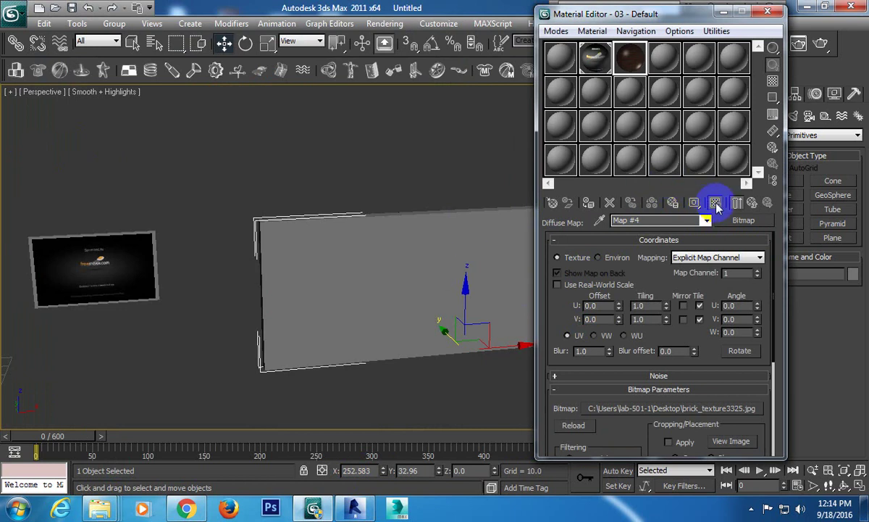
Return to the Composite level, assign it to the wall and frame the brick texture
click(752, 205)
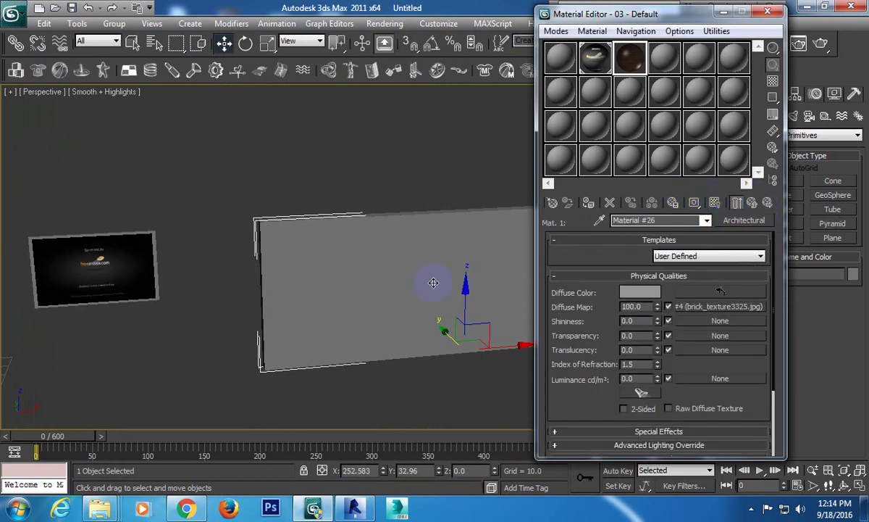
click(754, 203)
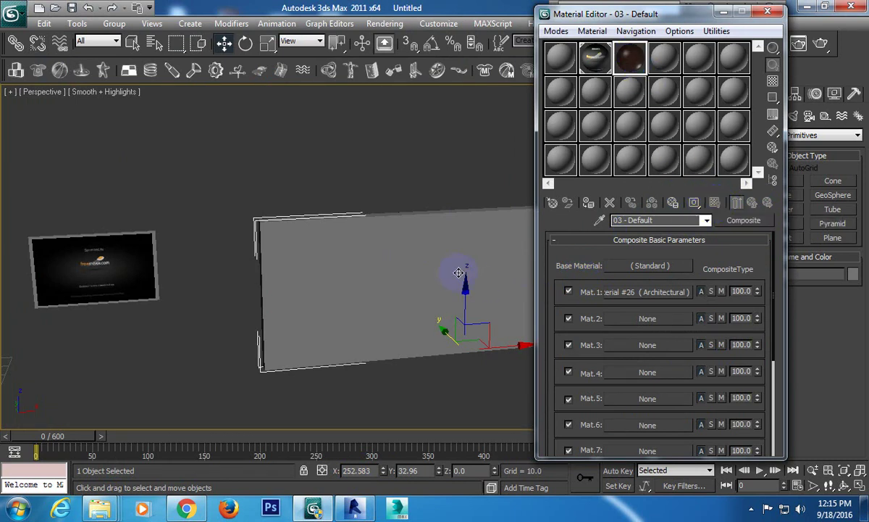
middle_drag(460, 271, 362, 247)
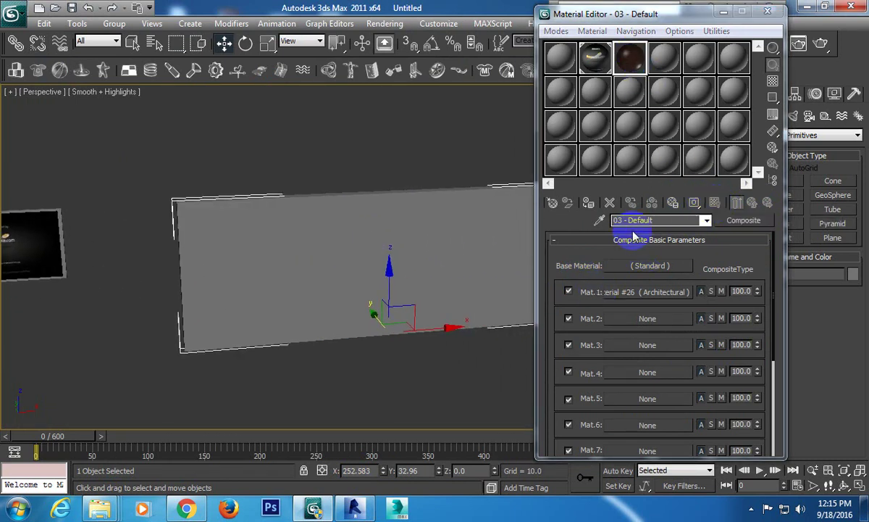
click(568, 202)
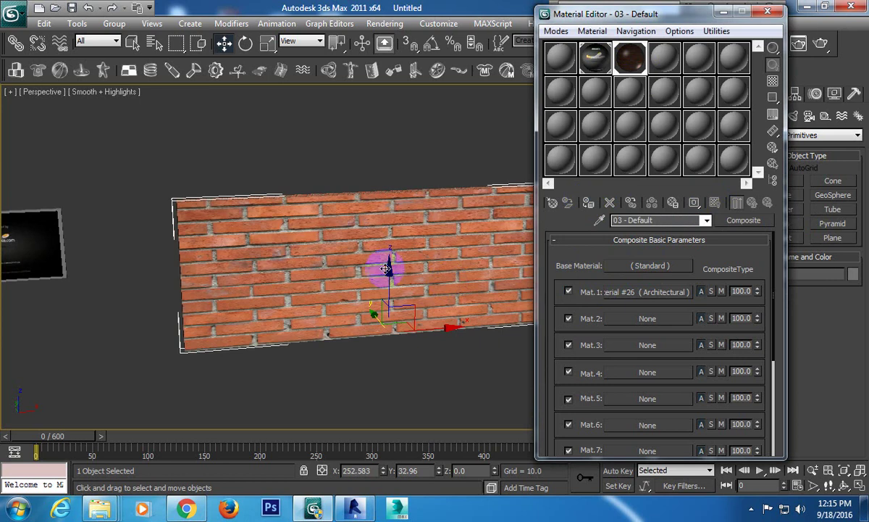
mouse_move(351, 280)
middle_down()
mouse_move(326, 214)
mouse_move(266, 239)
middle_up()
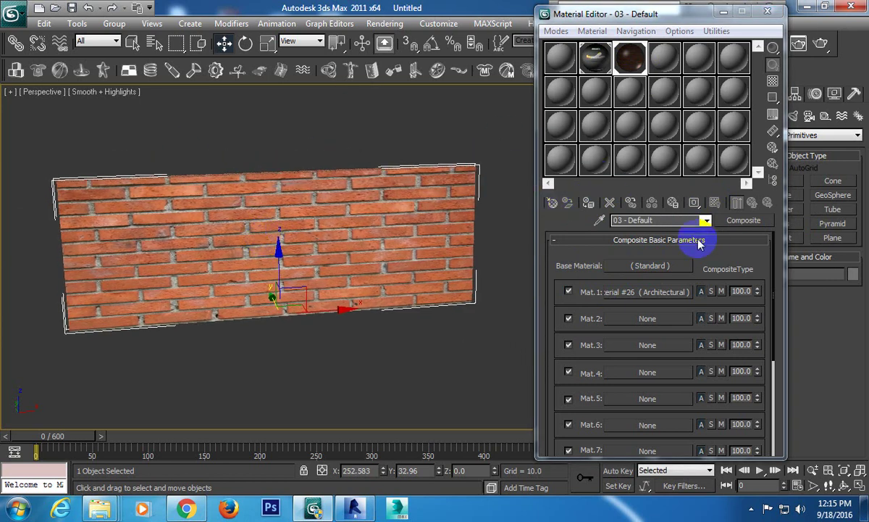
middle_drag(417, 261, 435, 271)
scroll(434, 271, up, 3)
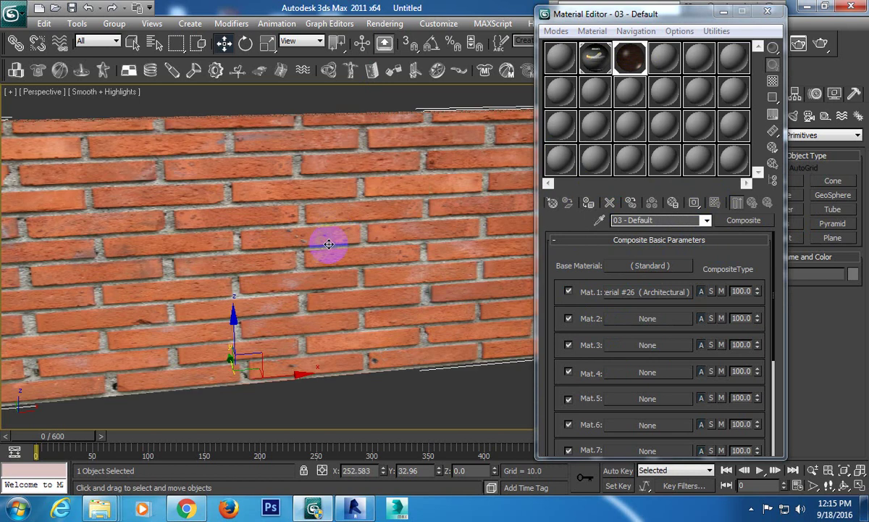
scroll(329, 243, down, 2)
scroll(324, 248, down, 2)
middle_drag(388, 229, 353, 216)
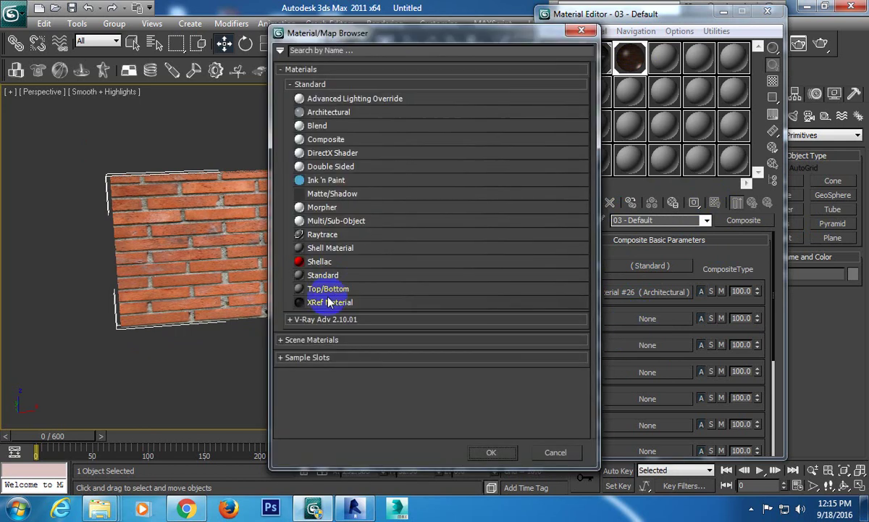
Make Mat. 2 Architectural Material #28 with a stained plaster bitmap diffuse, shown in viewport
double_click(332, 112)
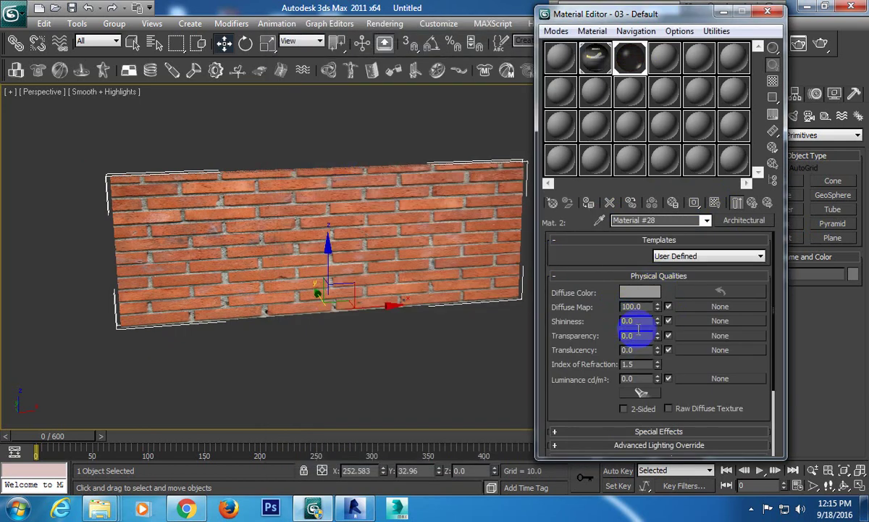
click(701, 308)
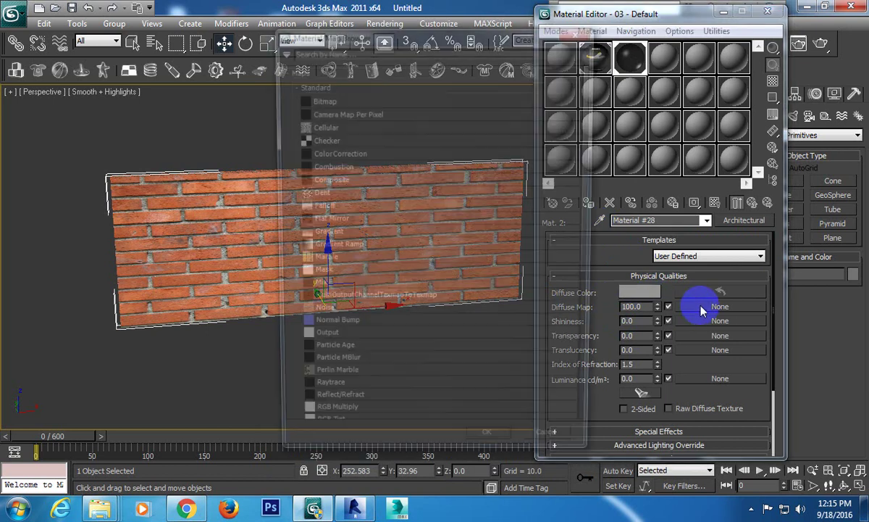
double_click(318, 91)
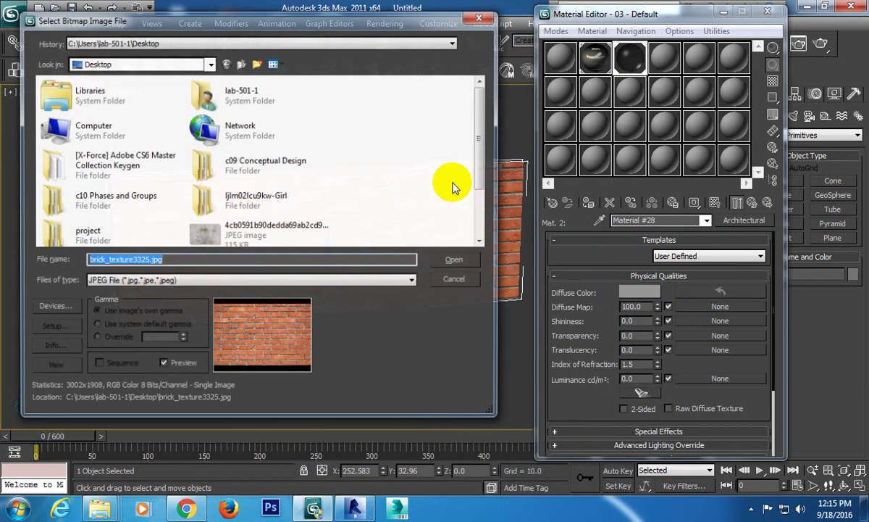
scroll(290, 196, down, 2)
double_click(232, 184)
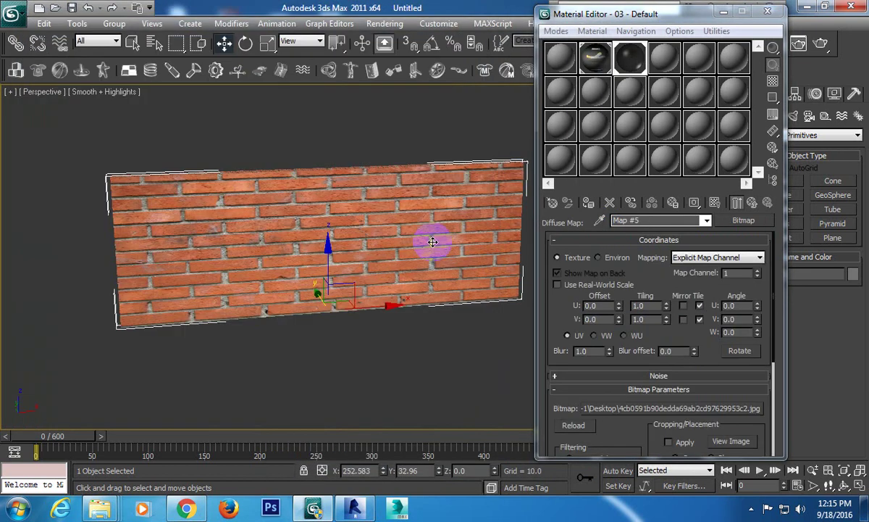
click(694, 203)
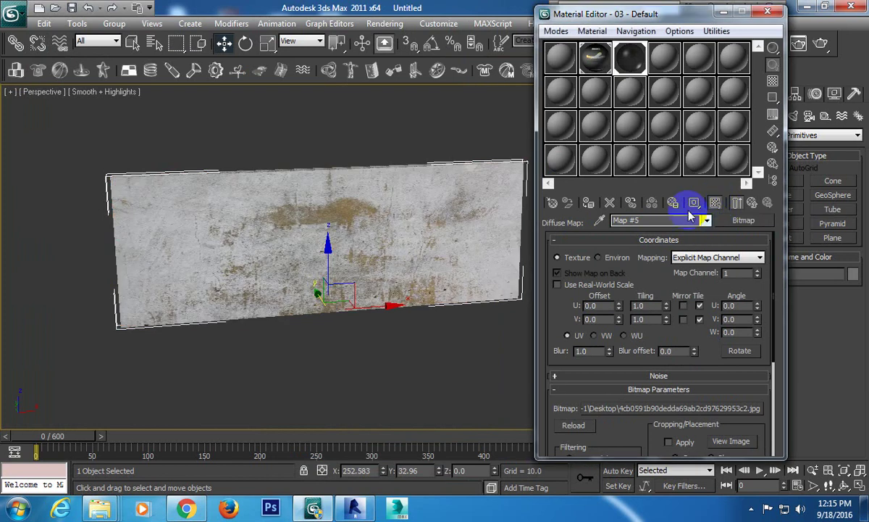
Return to the Composite level and keep the Mat. 1 brick amount at 100
click(757, 207)
click(757, 207)
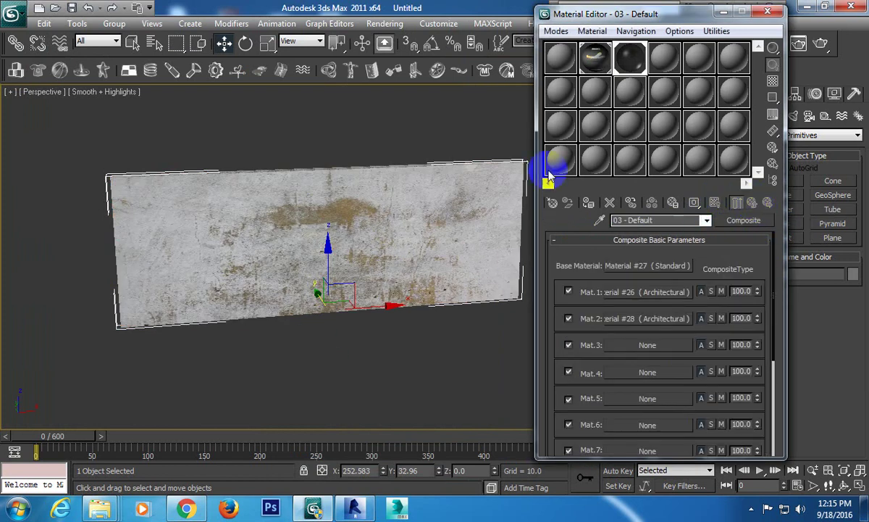
double_click(736, 292)
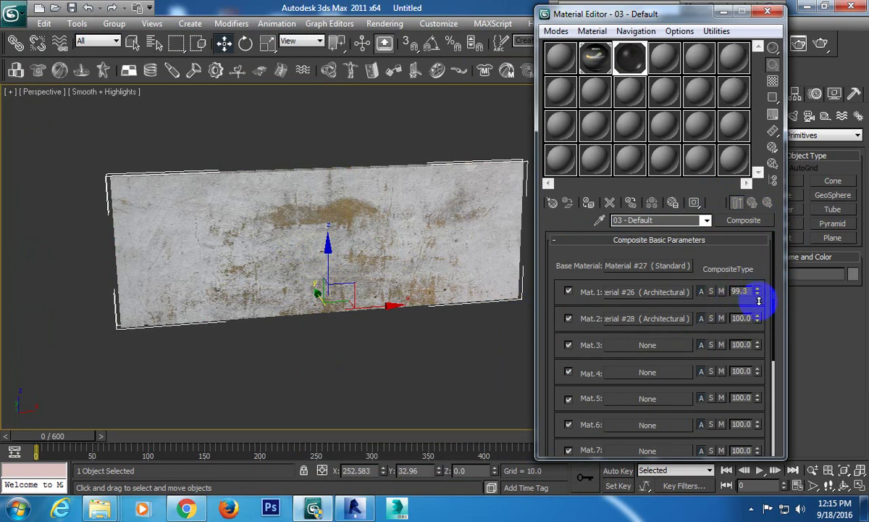
mouse_move(758, 300)
mouse_down()
mouse_move(759, 329)
mouse_move(763, 218)
mouse_move(748, 294)
mouse_up()
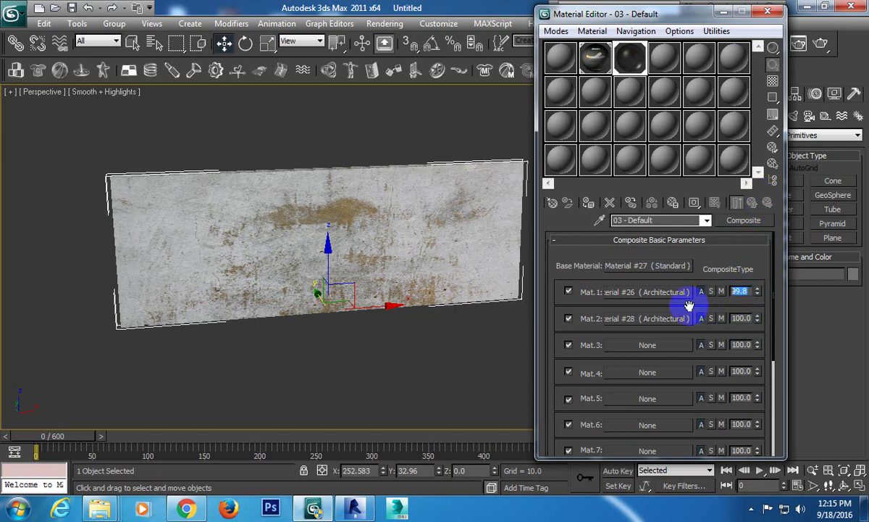
text(00)
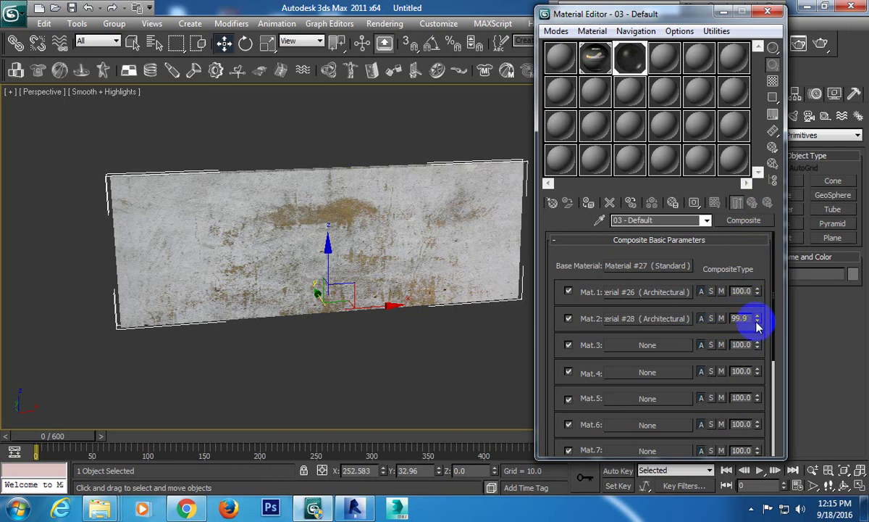
Set the Mat. 2 plaster layer's blend amount to 10.0
mouse_move(757, 327)
mouse_down()
mouse_move(758, 349)
mouse_move(761, 295)
mouse_up()
text(1)
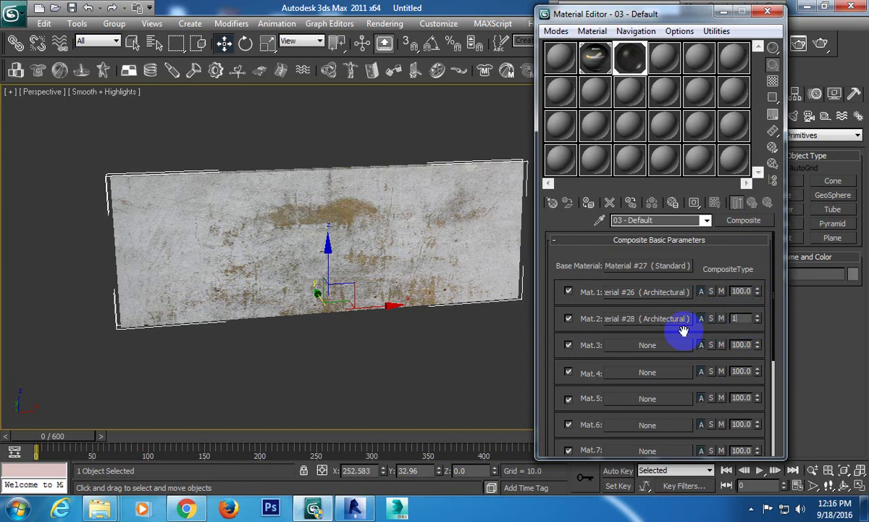
text(0)
key(Return)
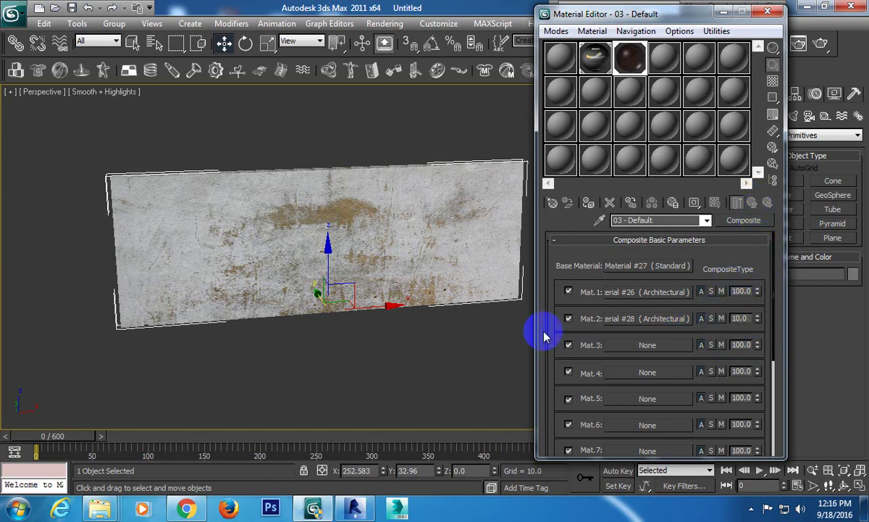
scroll(551, 330, down, 3)
scroll(540, 348, down, 3)
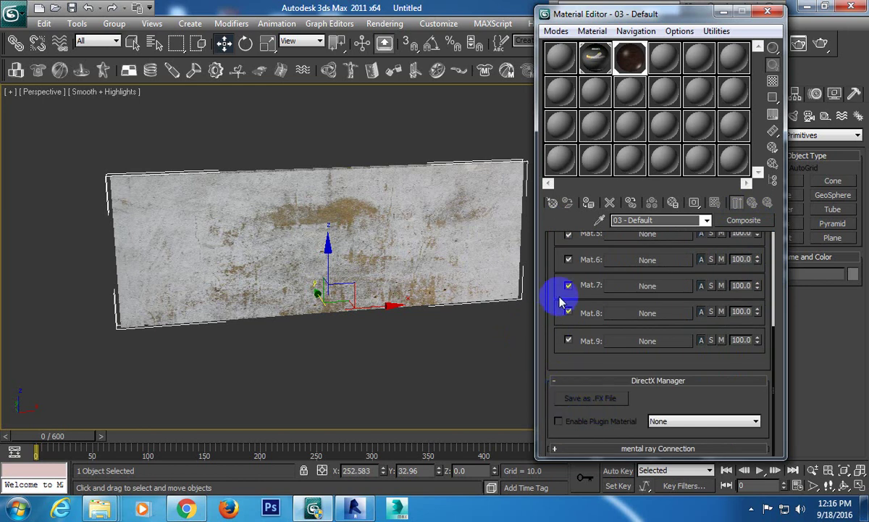
drag(550, 297, 549, 436)
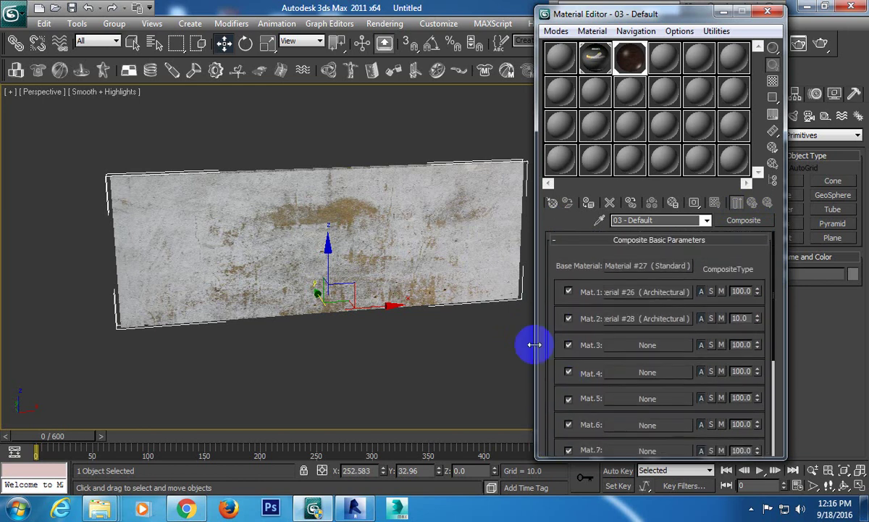
click(569, 319)
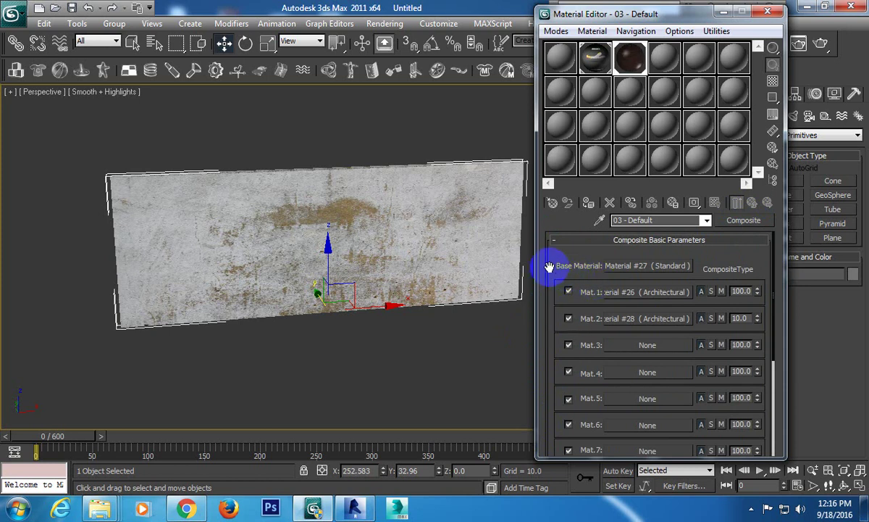
mouse_move(549, 263)
mouse_down()
mouse_move(550, 242)
mouse_move(560, 283)
mouse_up()
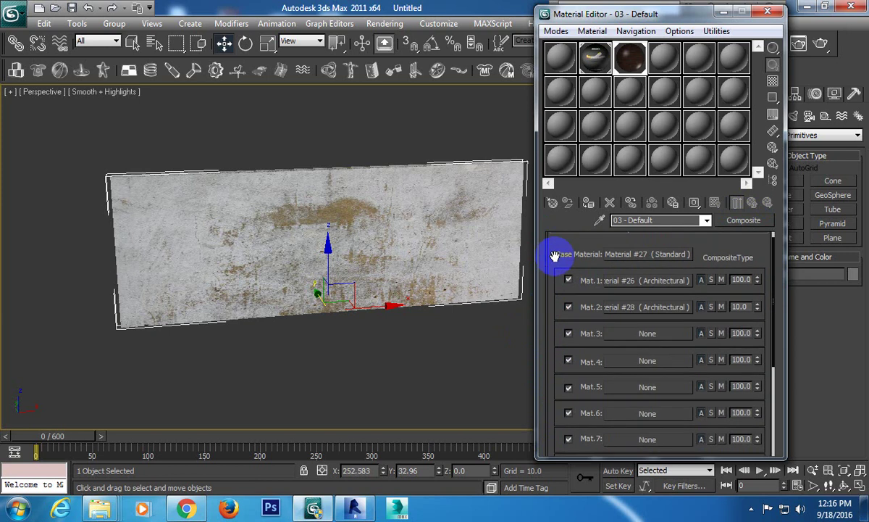
click(656, 266)
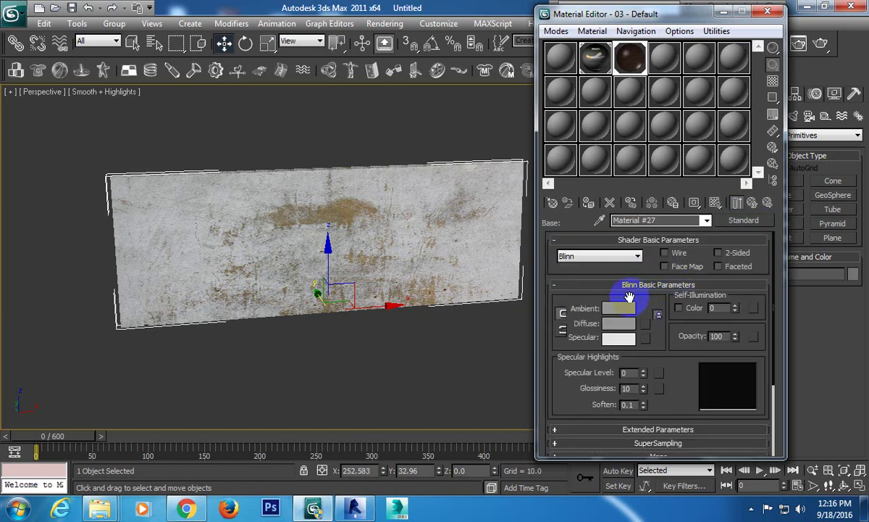
mouse_move(587, 292)
mouse_down()
mouse_move(599, 184)
mouse_move(607, 267)
mouse_up()
click(744, 220)
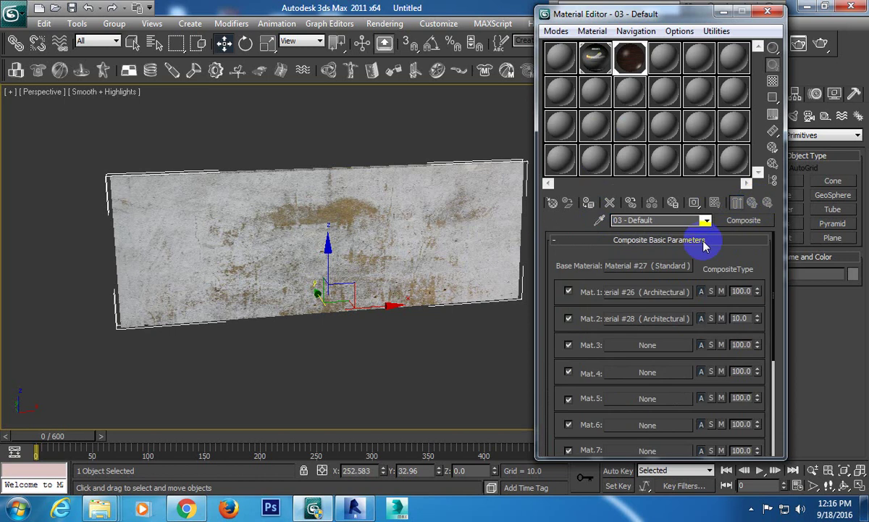
Raise the Material #28 layer's Transparency to 51
click(657, 319)
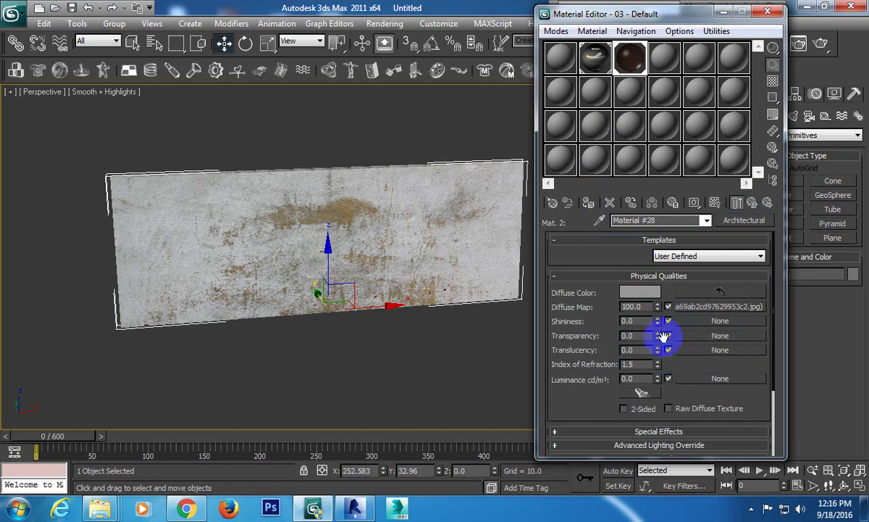
drag(659, 335, 661, 310)
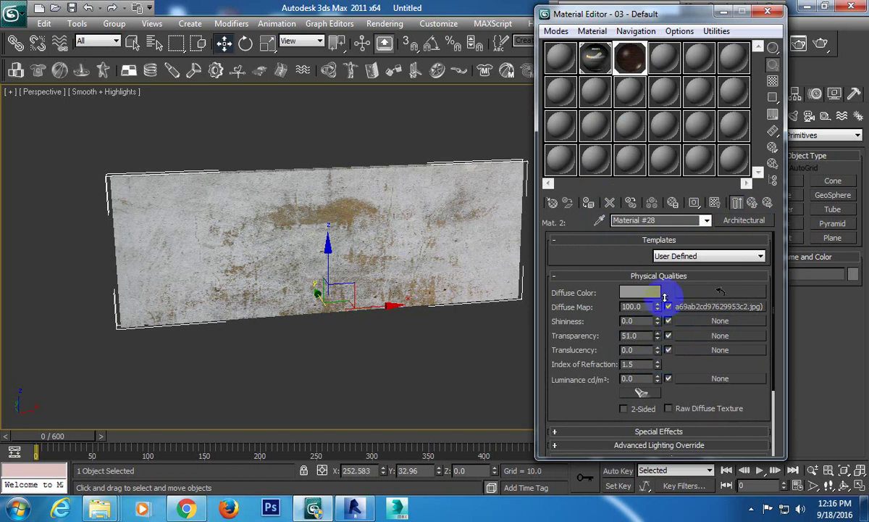
click(753, 204)
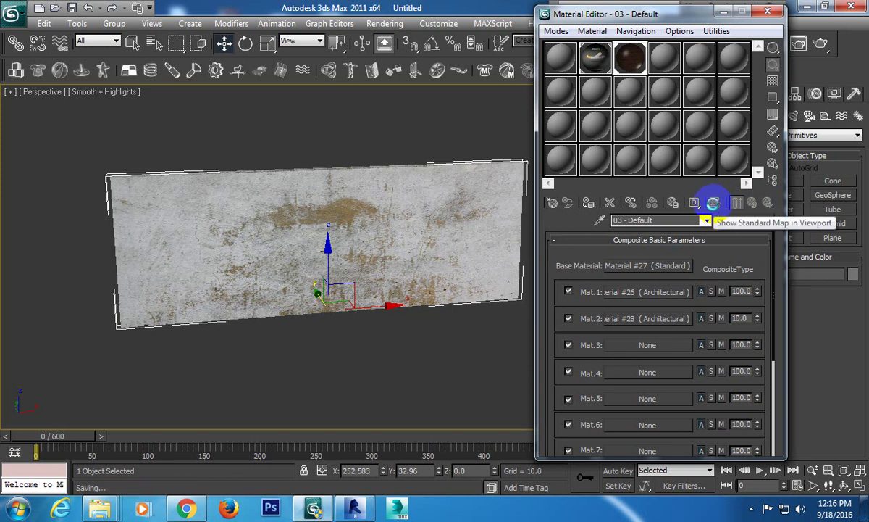
Adjust Mat.1's composite setting and review the Material #26 and Material #28 layers in turn
click(465, 210)
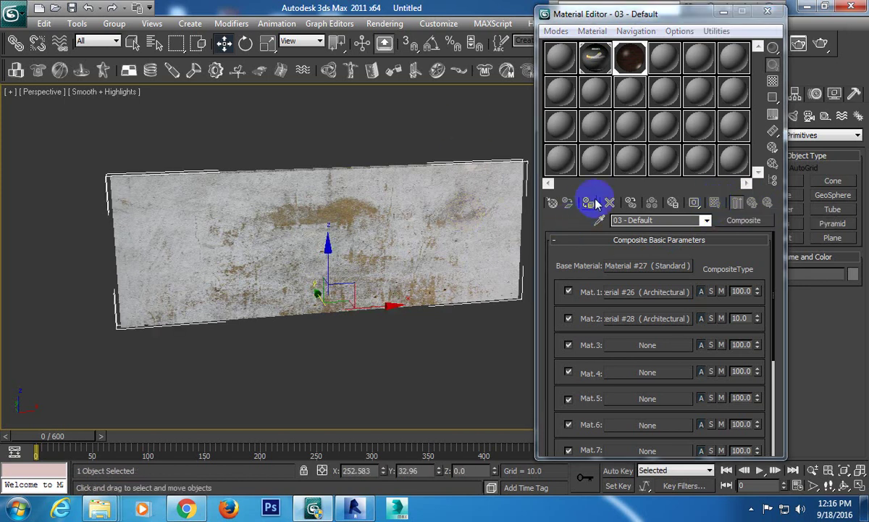
click(652, 220)
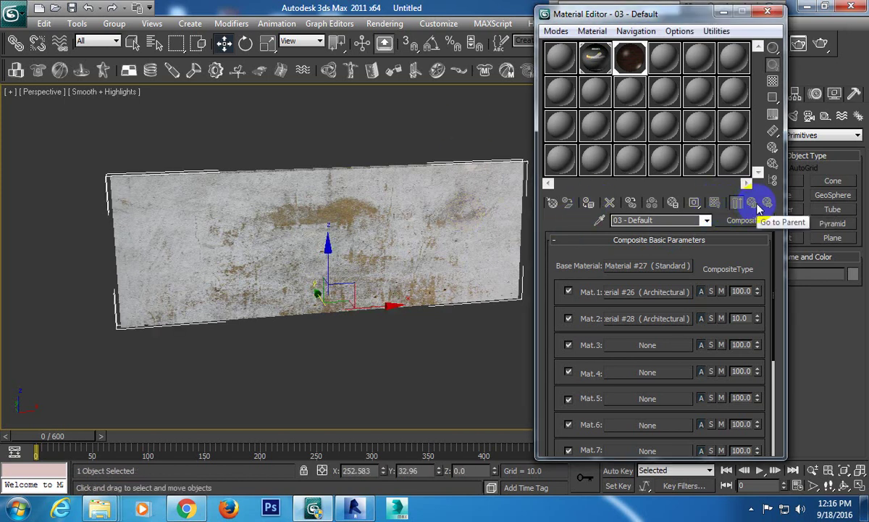
click(665, 292)
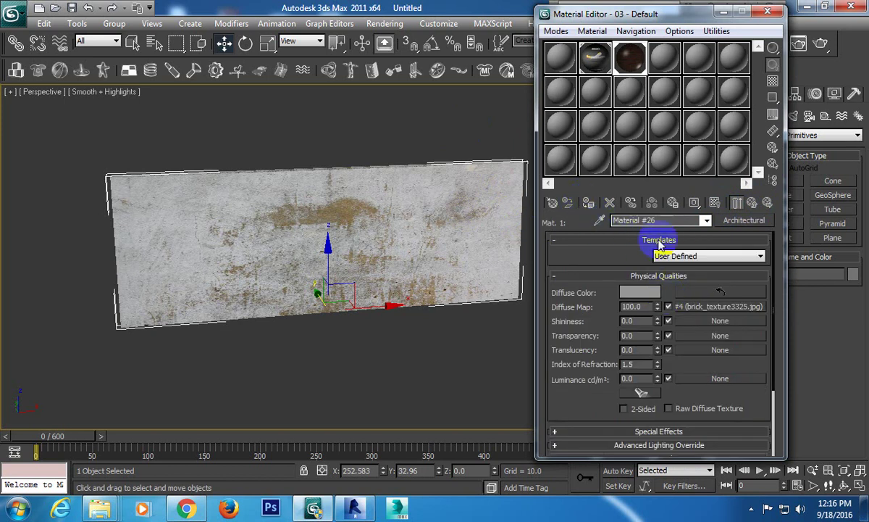
click(753, 202)
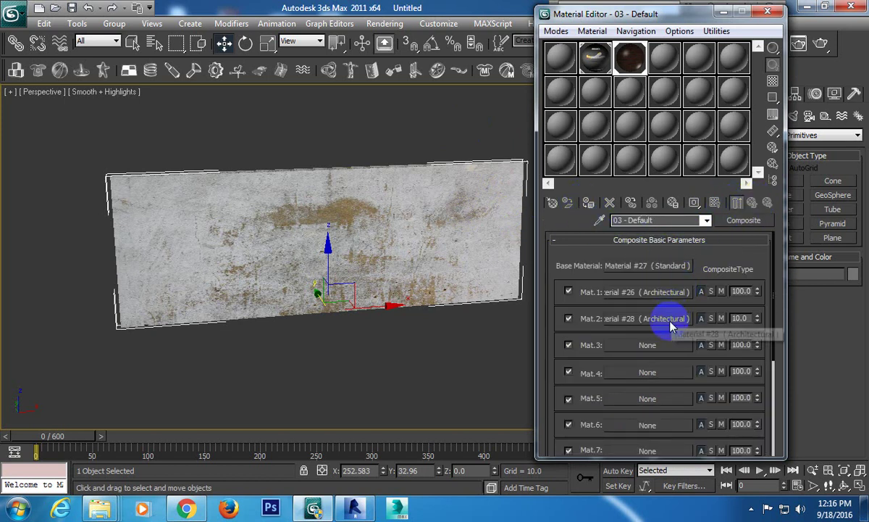
click(665, 319)
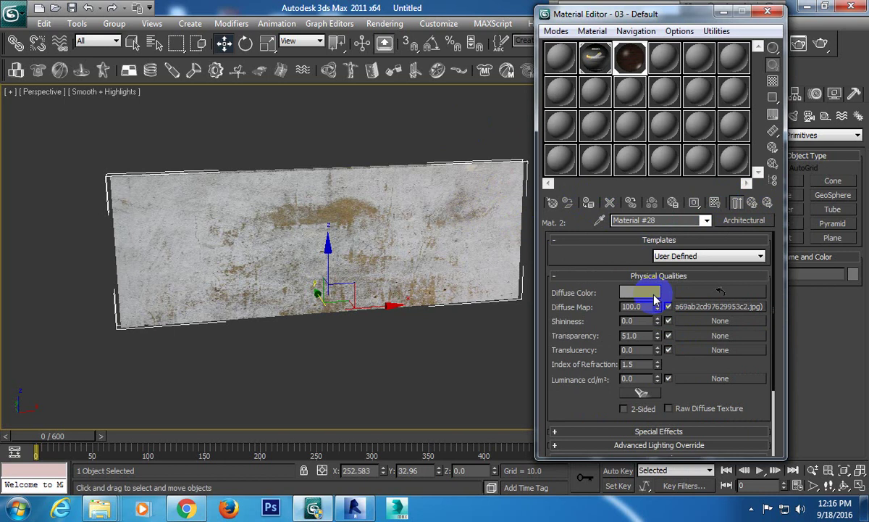
click(753, 204)
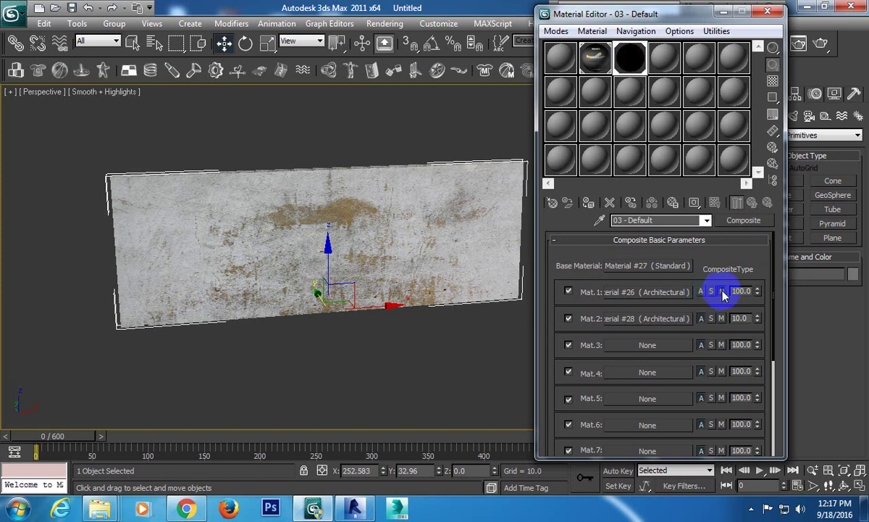
Switch the Material #26 layer to Mix blending with its amount back at 100
click(722, 291)
drag(758, 304, 769, 363)
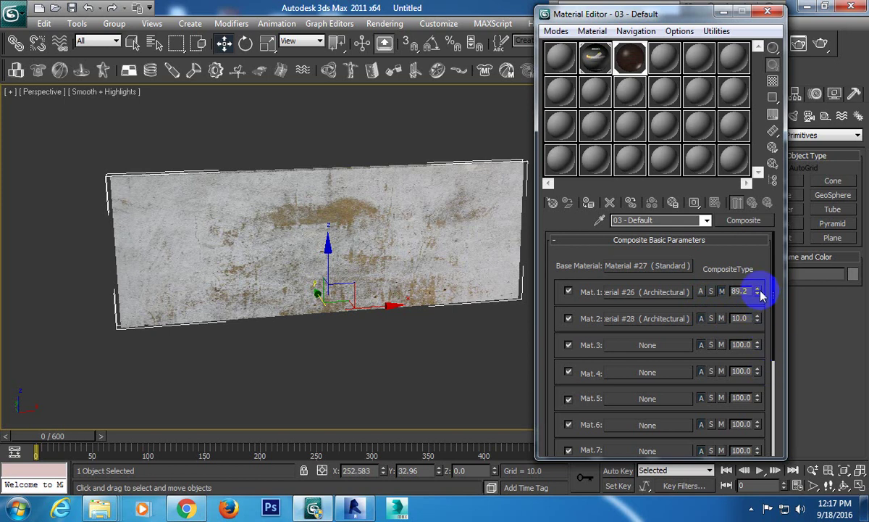
drag(759, 278, 757, 183)
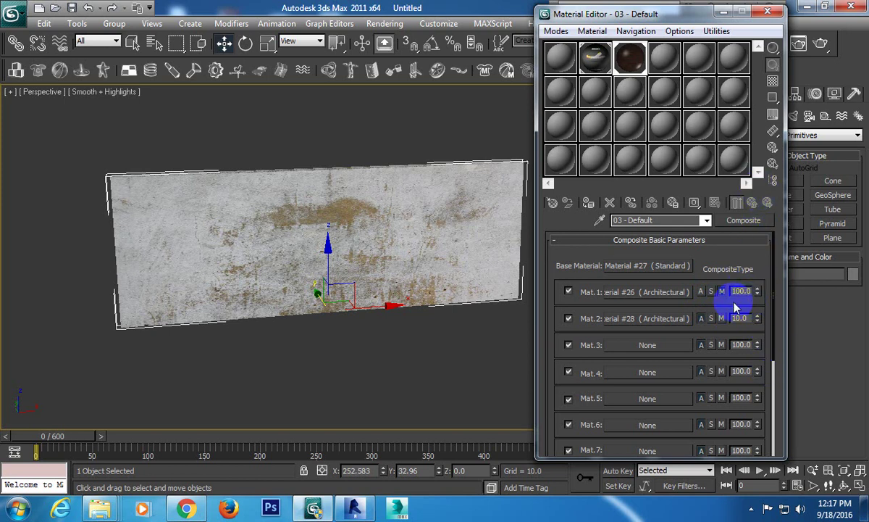
drag(721, 285, 694, 321)
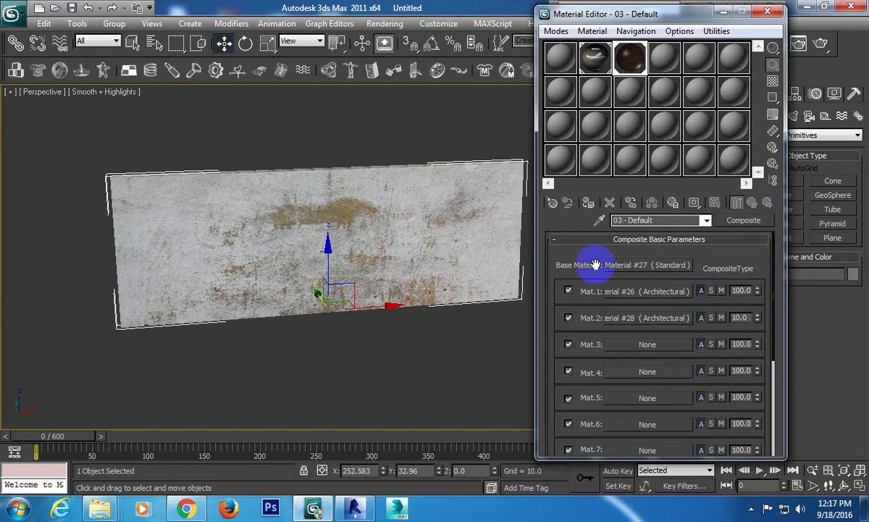
drag(569, 255, 579, 81)
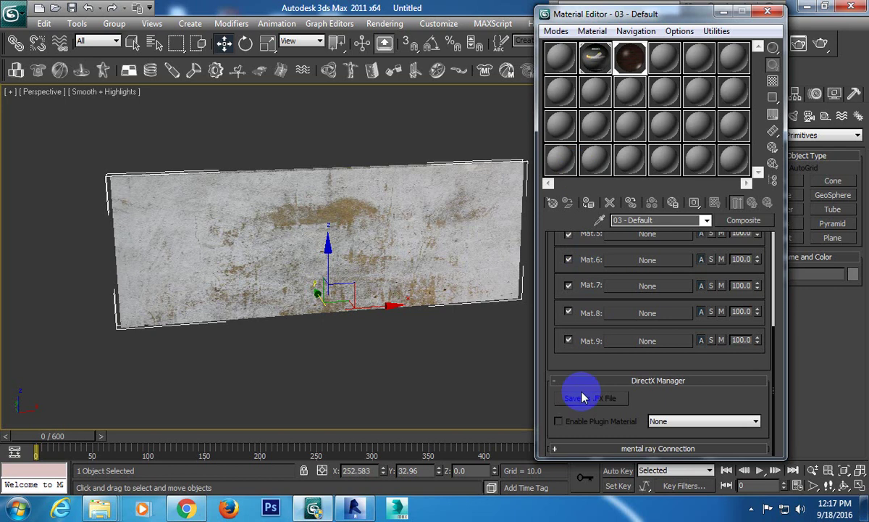
Try the LightMap DirectX plugin material, then set the plugin back to None
click(663, 421)
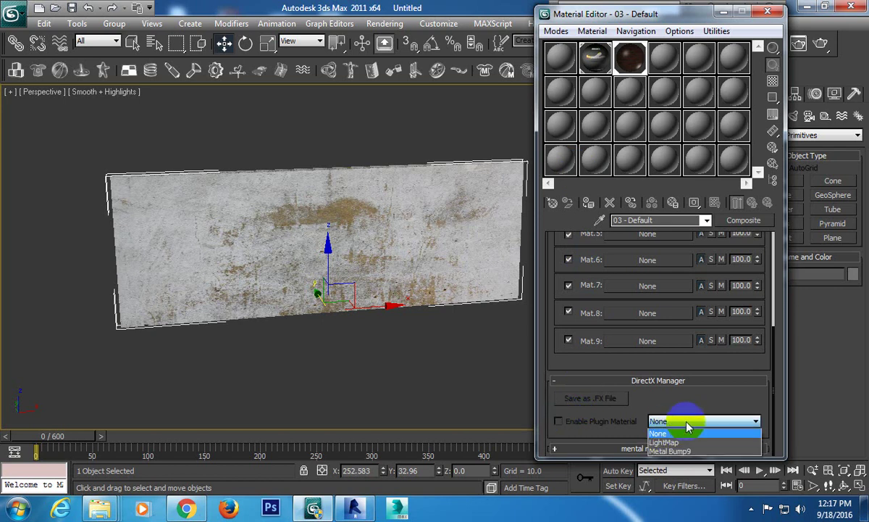
click(689, 449)
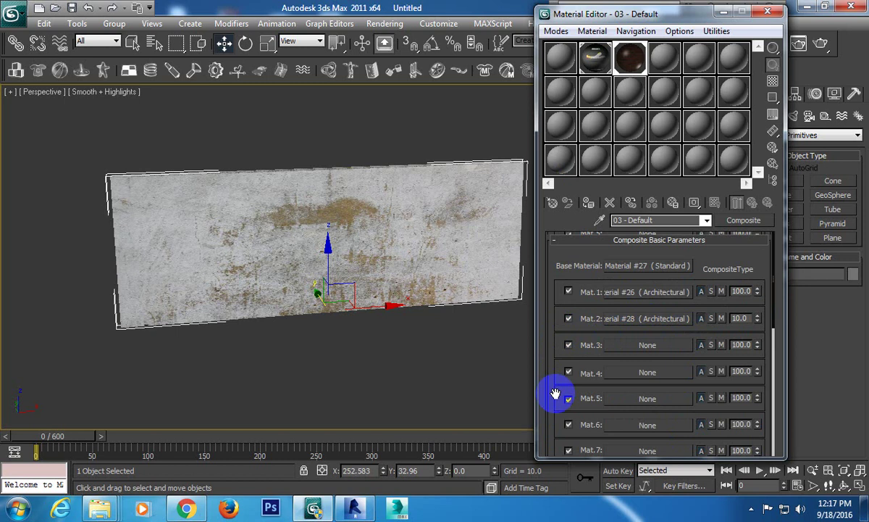
scroll(559, 374, down, 1)
mouse_move(559, 374)
mouse_down()
mouse_move(543, 16)
mouse_move(549, 35)
mouse_up()
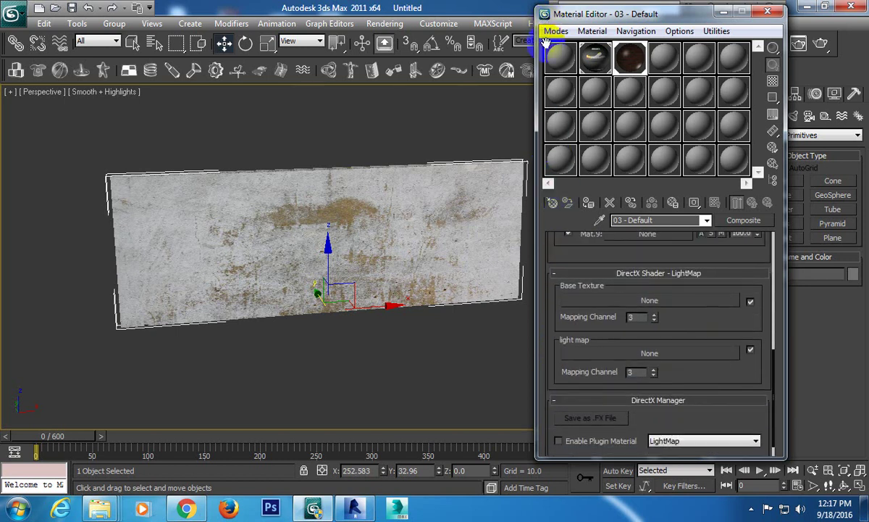
click(735, 427)
click(681, 424)
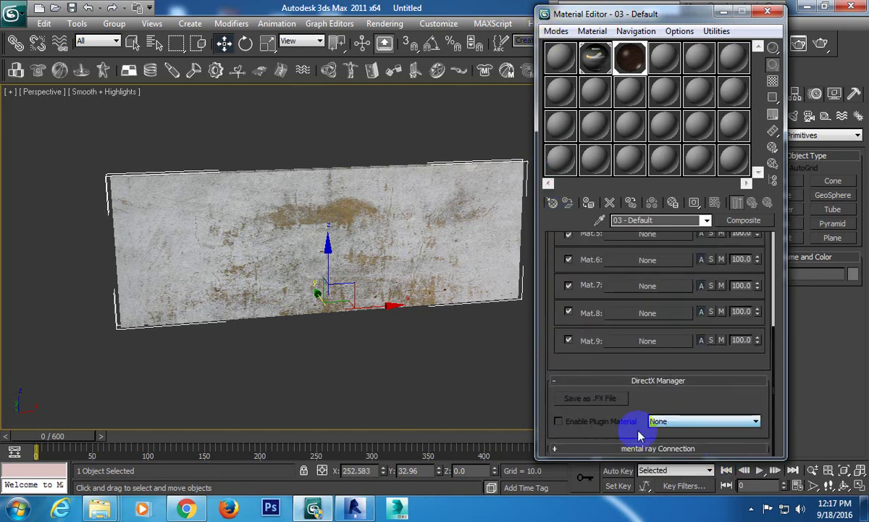
drag(550, 273, 563, 396)
drag(542, 269, 549, 328)
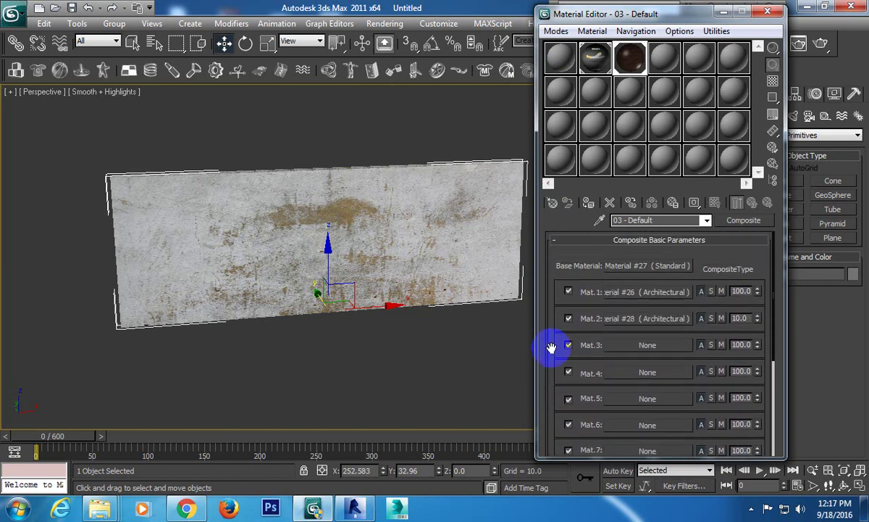
mouse_move(551, 348)
mouse_down()
mouse_move(553, 291)
mouse_move(554, 347)
mouse_up()
Set Material #28's Transparency to 100
click(635, 320)
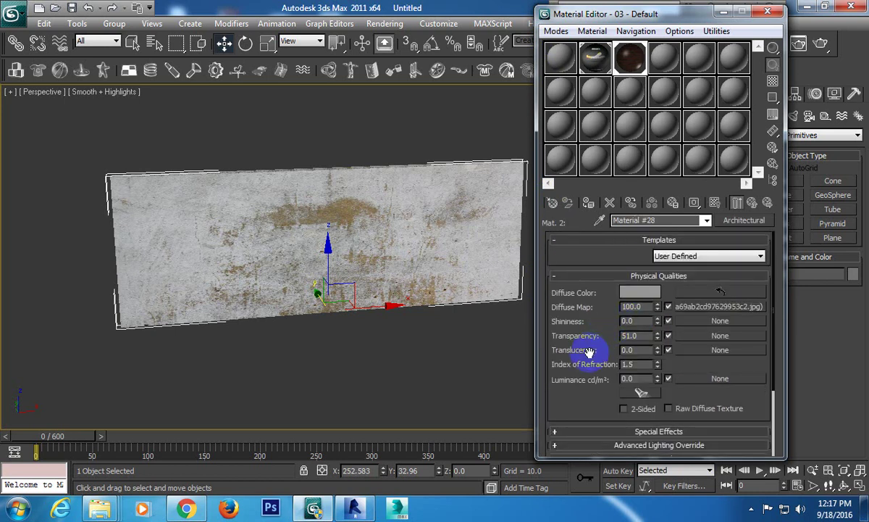
double_click(650, 335)
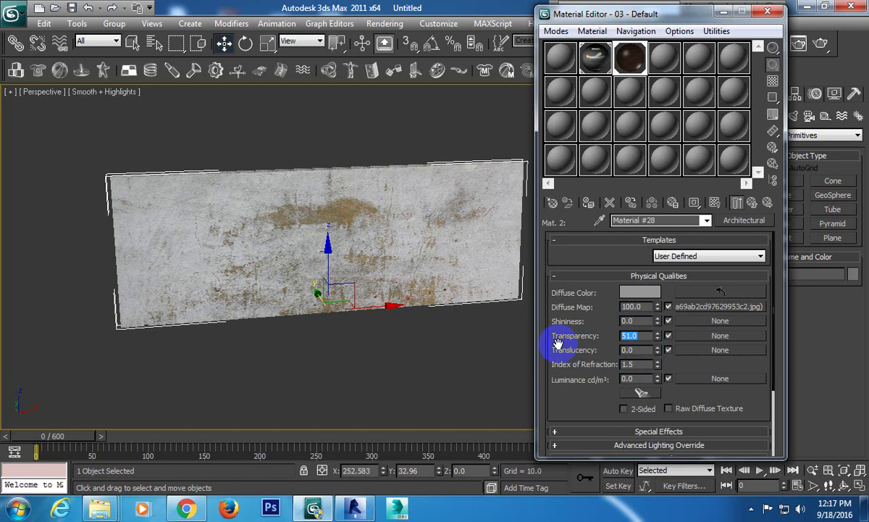
text(100)
key(Return)
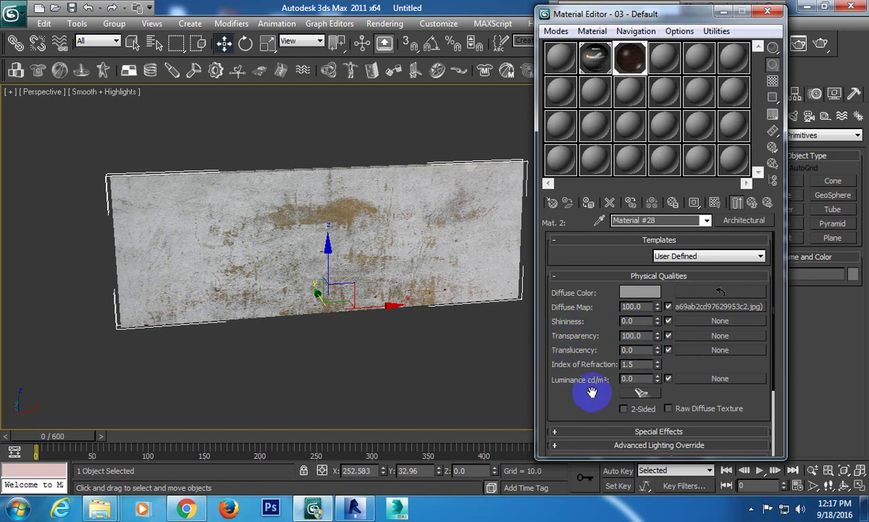
Assign an empty Bitmap to Material #28's Cutout slot without picking a file
scroll(592, 335, down, 3)
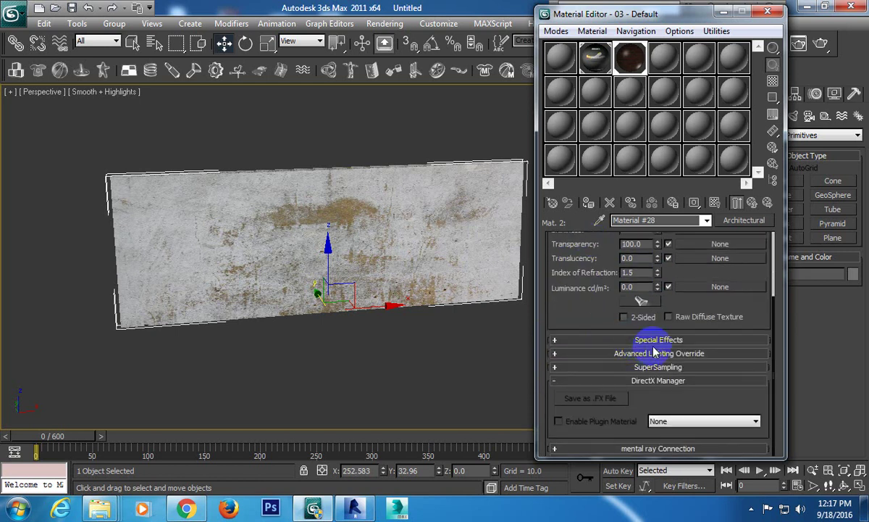
click(619, 339)
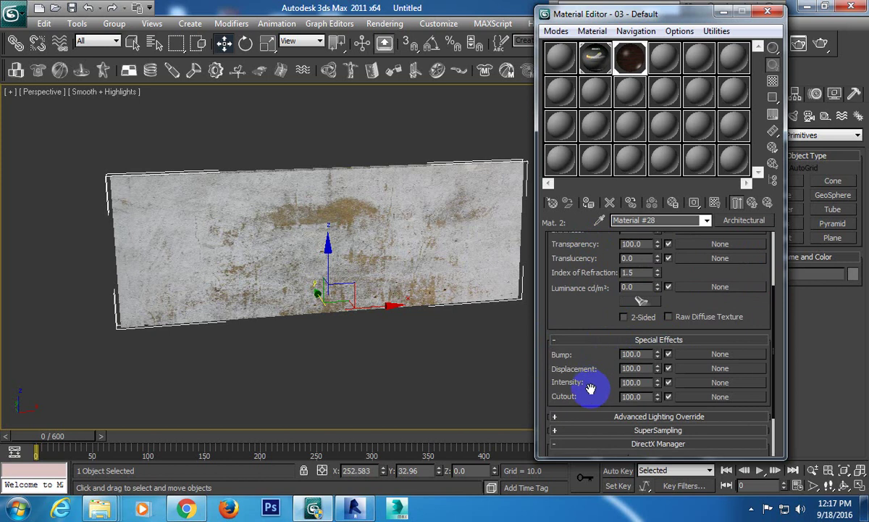
click(718, 396)
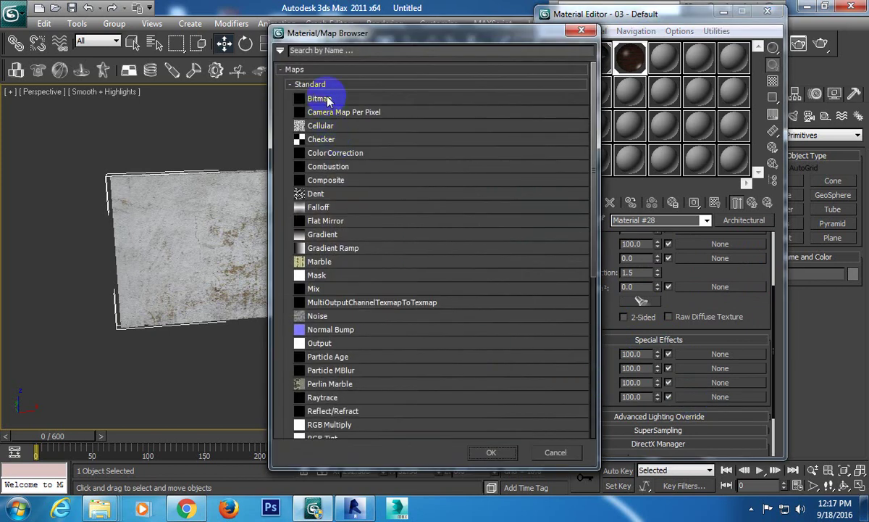
double_click(327, 99)
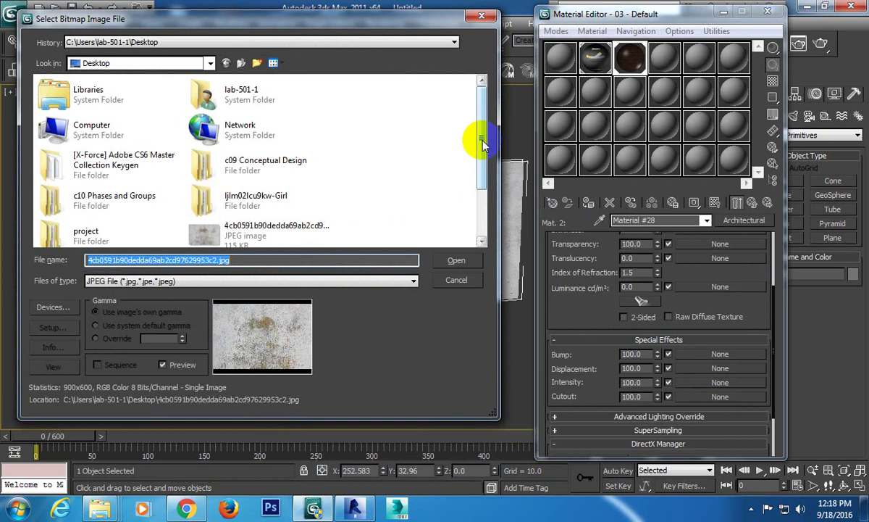
drag(483, 142, 484, 188)
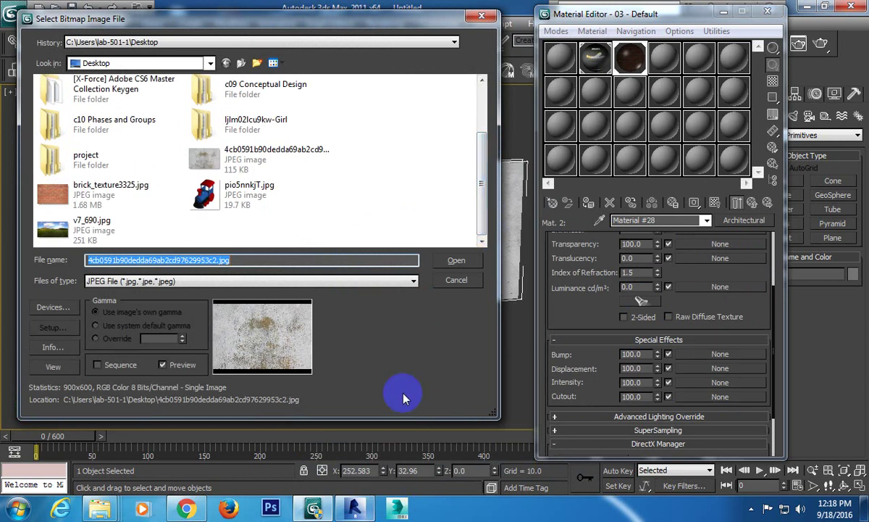
click(435, 260)
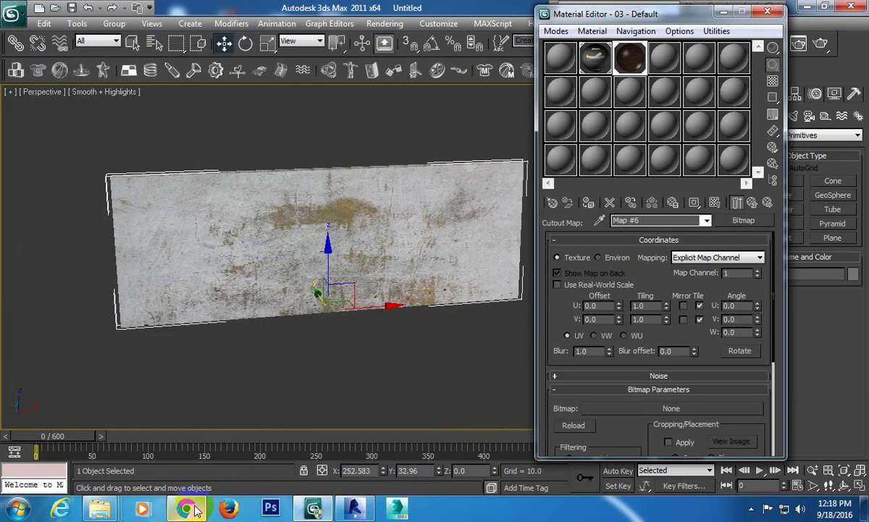
Return to Chrome and search Google Images for 'alpha map'
click(187, 510)
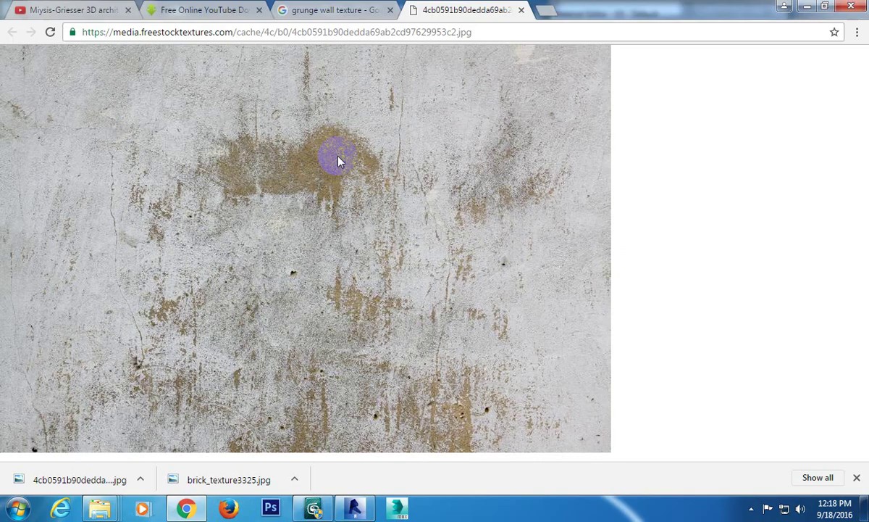
click(340, 11)
scroll(102, 54, down, 5)
scroll(132, 63, down, 2)
scroll(133, 63, up, 7)
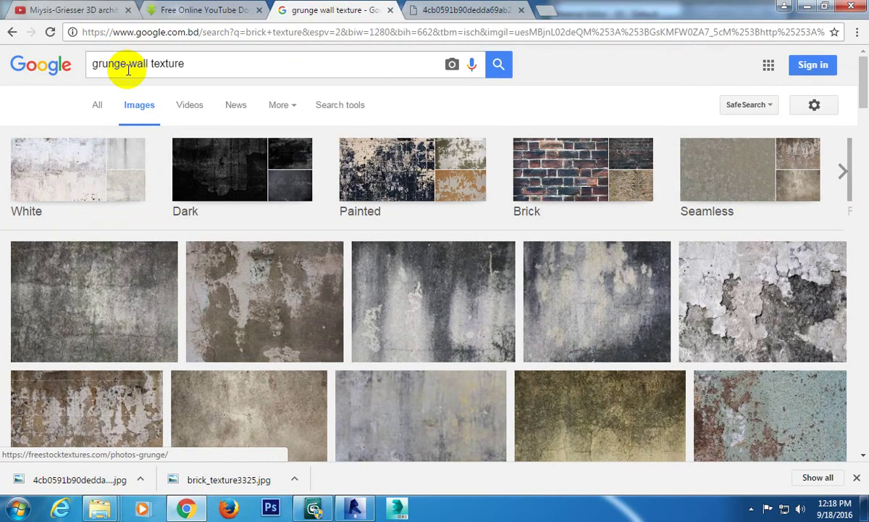
drag(191, 63, 23, 86)
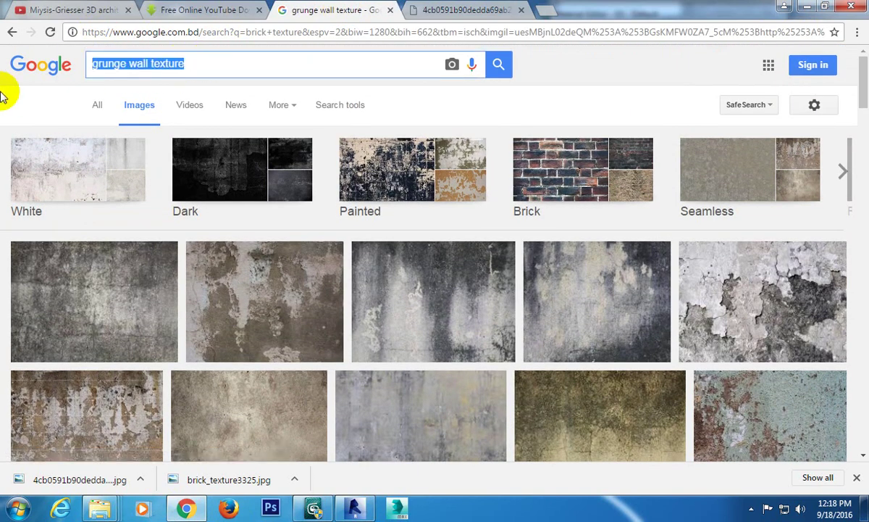
text(alpha m)
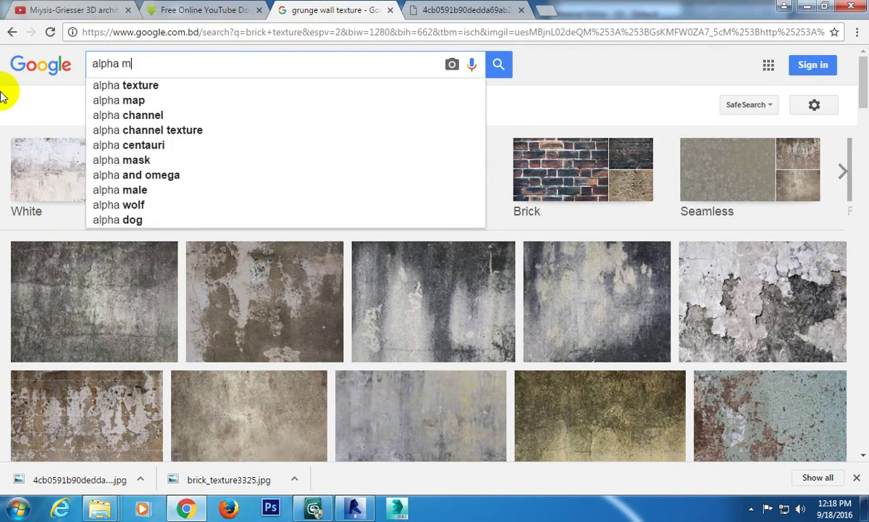
text(ap)
key(Return)
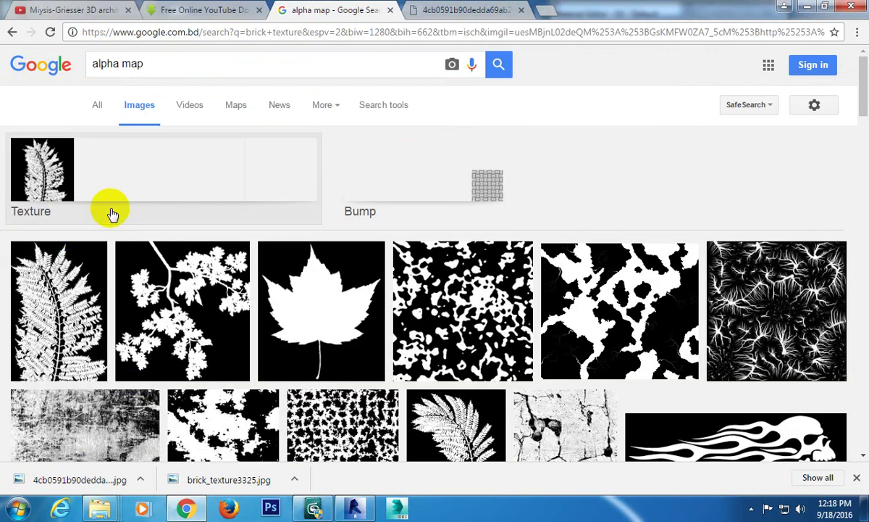
Find the scratch-bump alpha map result and open it at full size
scroll(194, 106, down, 1)
scroll(194, 116, down, 1)
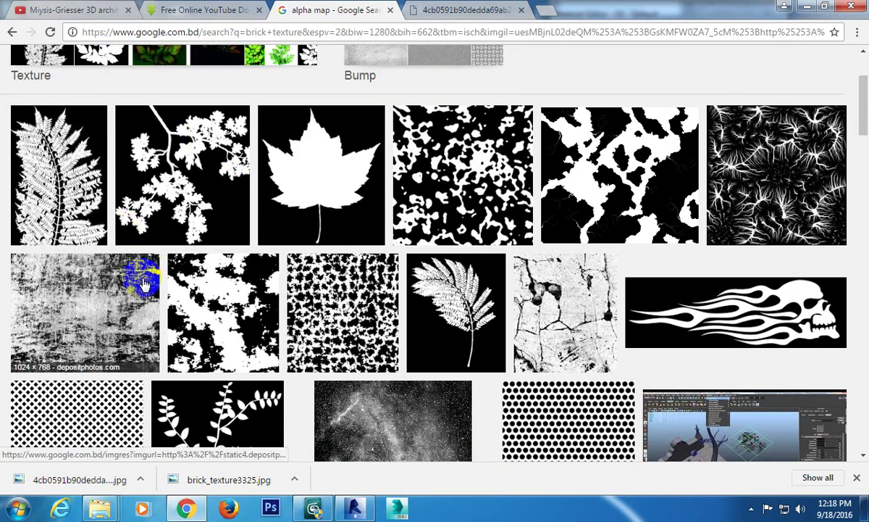
scroll(149, 247, down, 1)
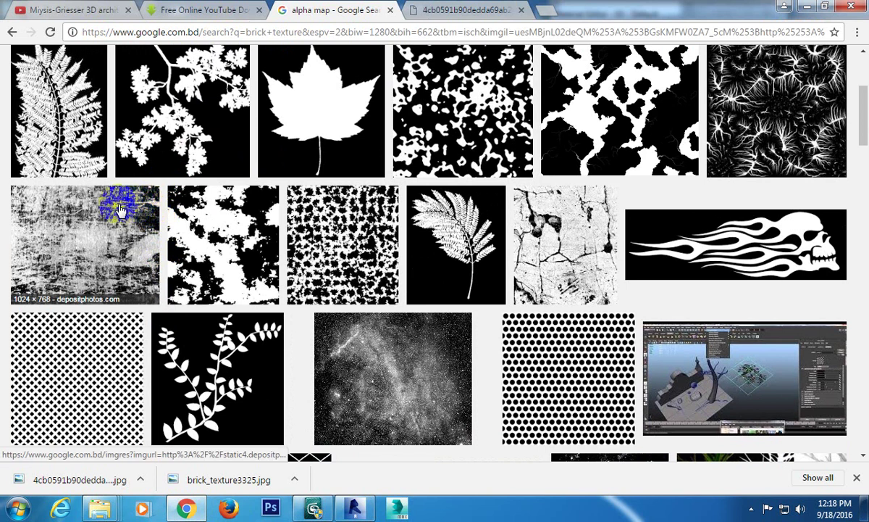
scroll(120, 210, down, 1)
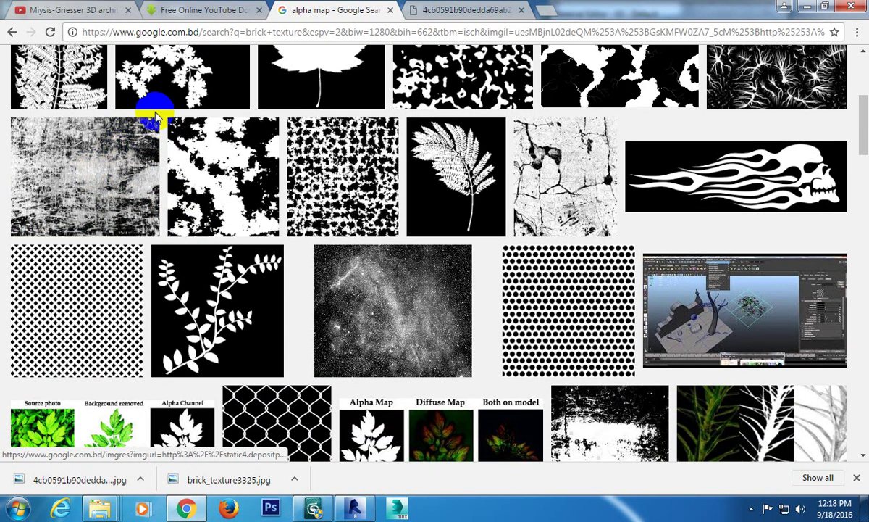
scroll(290, 124, down, 2)
scroll(289, 134, down, 1)
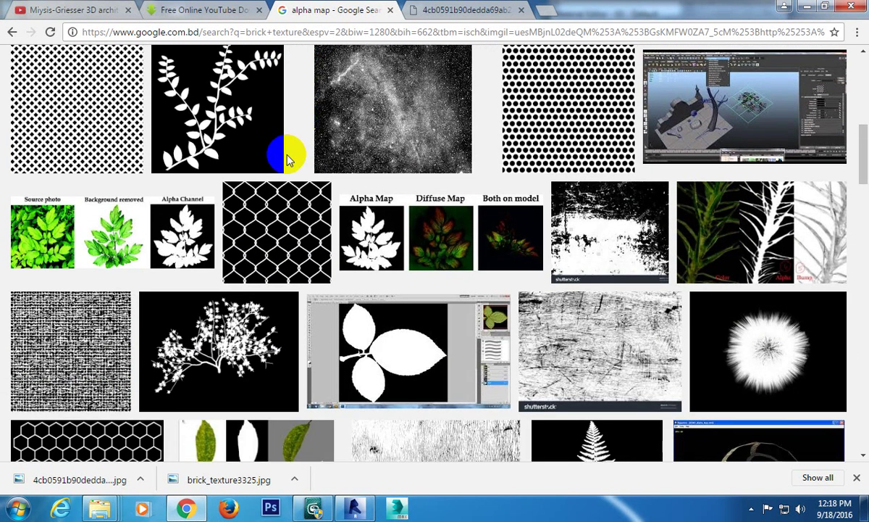
scroll(288, 149, down, 4)
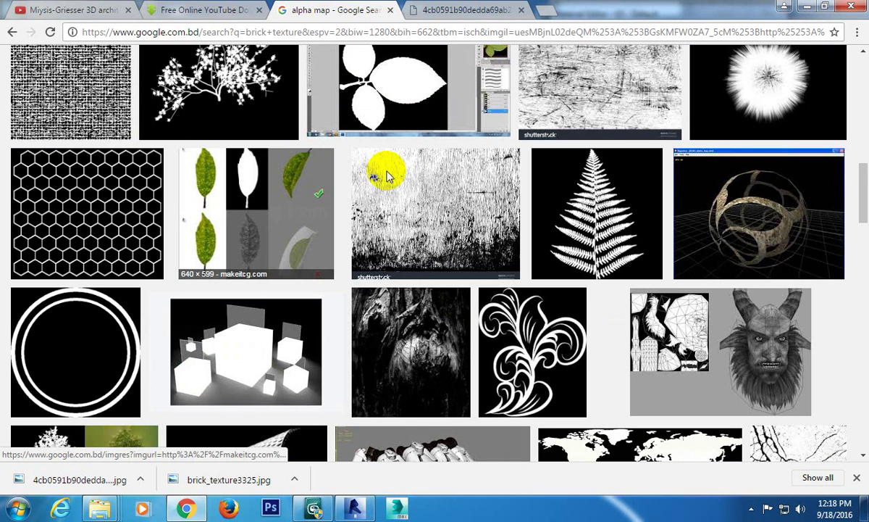
click(487, 192)
click(613, 248)
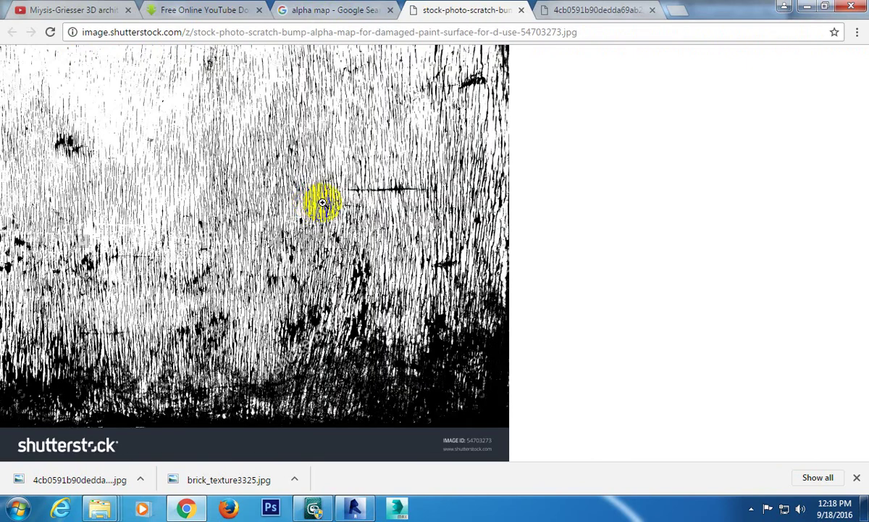
click(322, 203)
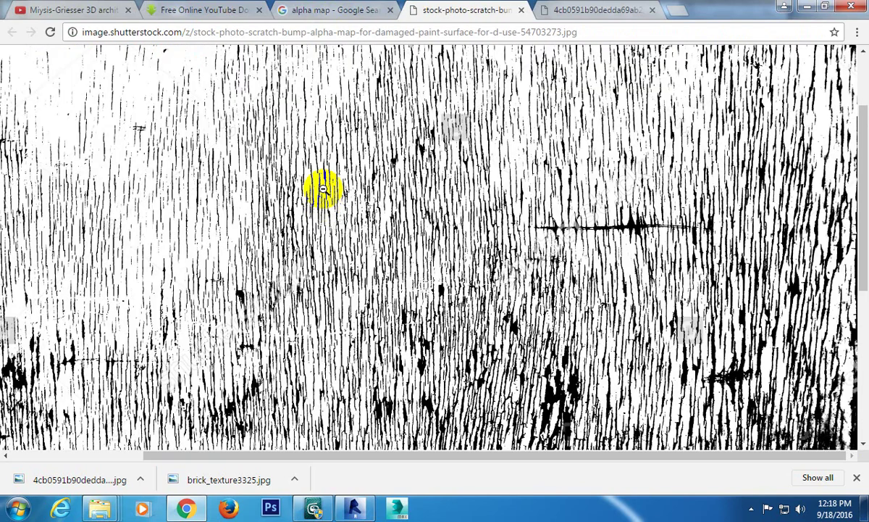
Save the scratch-bump image to the Desktop
right_click(320, 186)
click(349, 217)
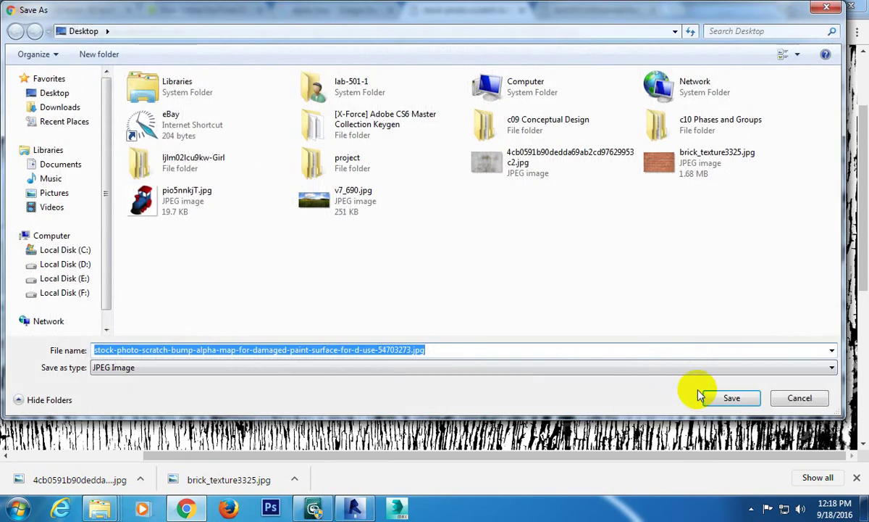
click(713, 398)
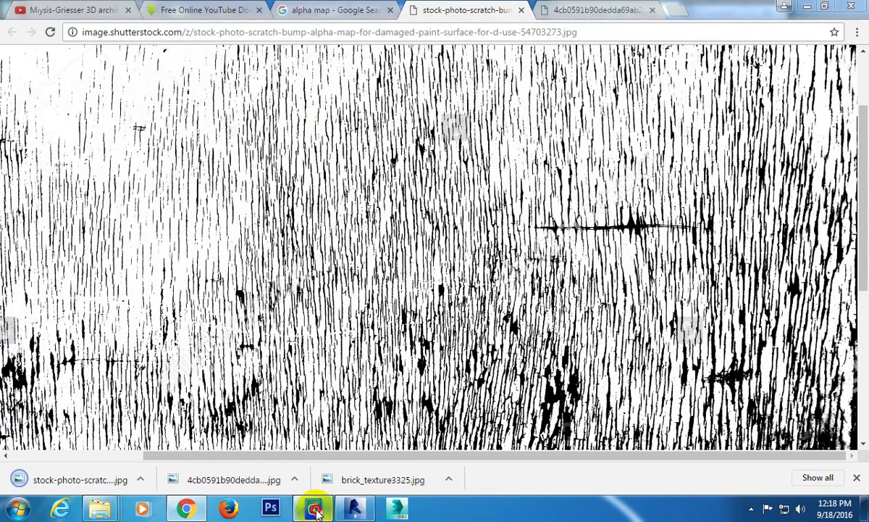
click(350, 508)
Load the scratch JPG as Material #28's cutout bitmap, show it in viewport, and set Transparency 52
click(753, 224)
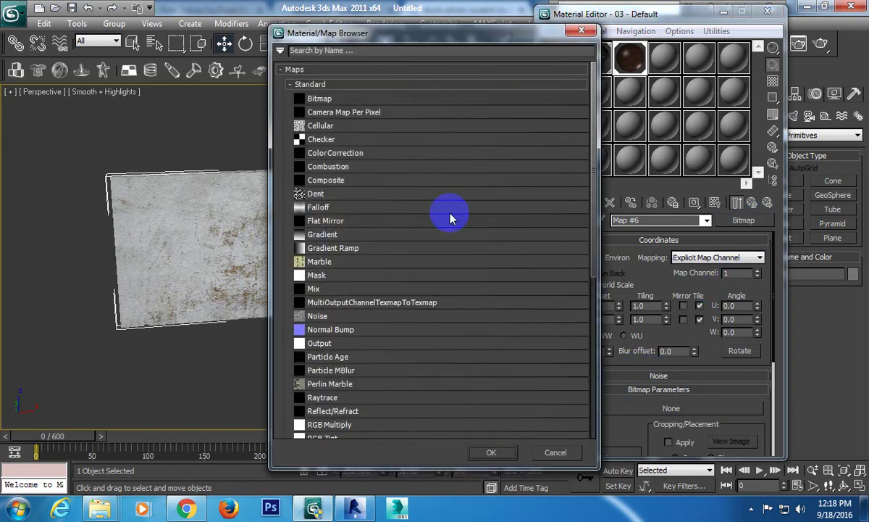
double_click(327, 96)
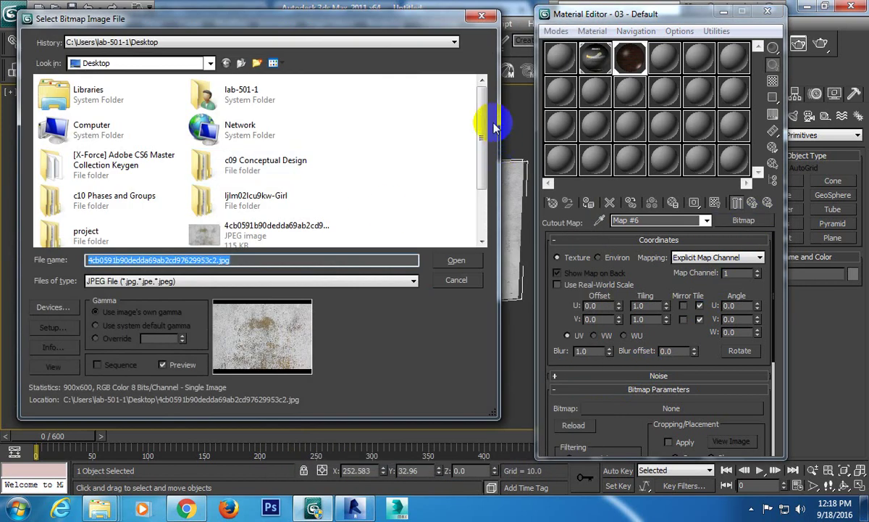
drag(480, 136, 492, 223)
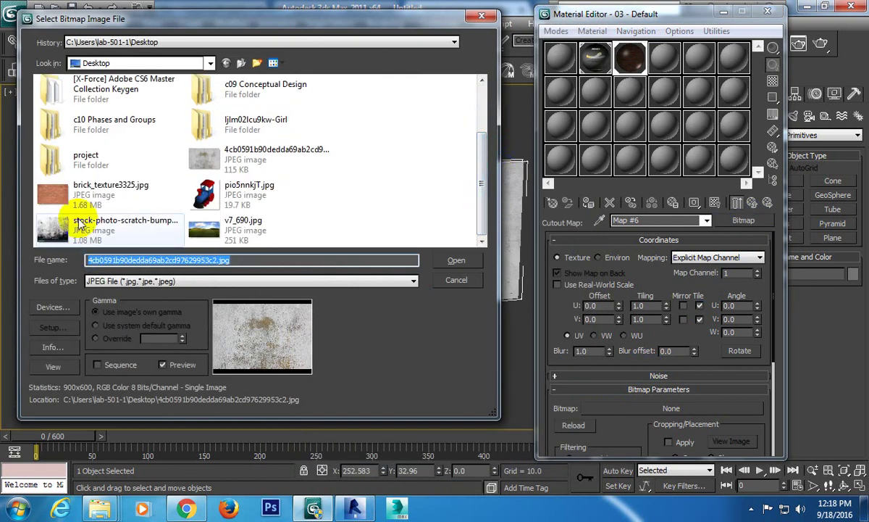
double_click(44, 222)
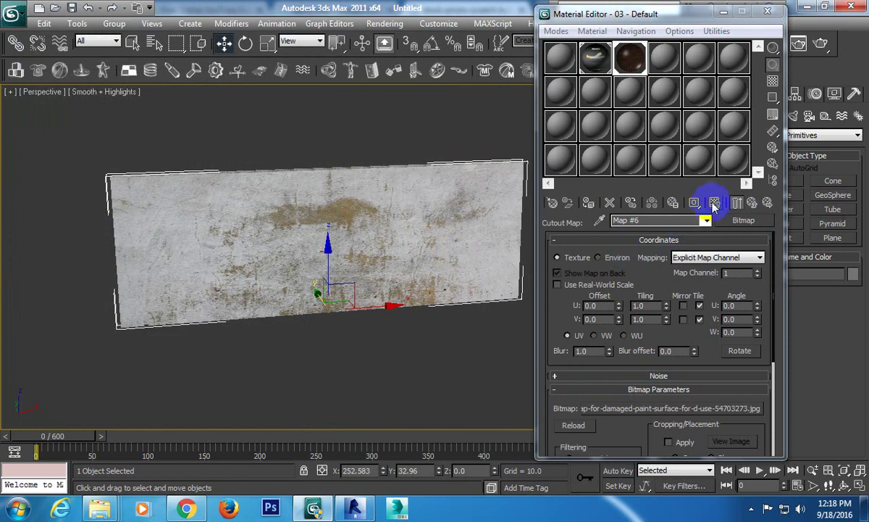
click(715, 202)
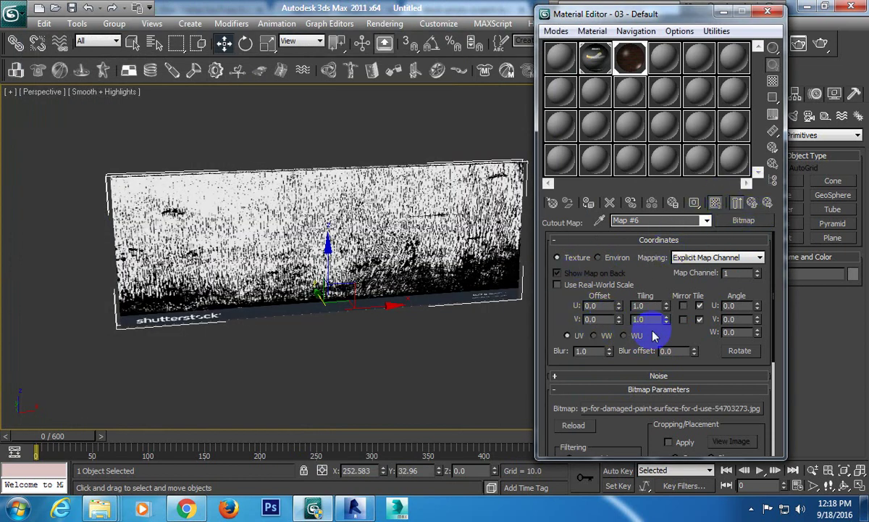
click(753, 204)
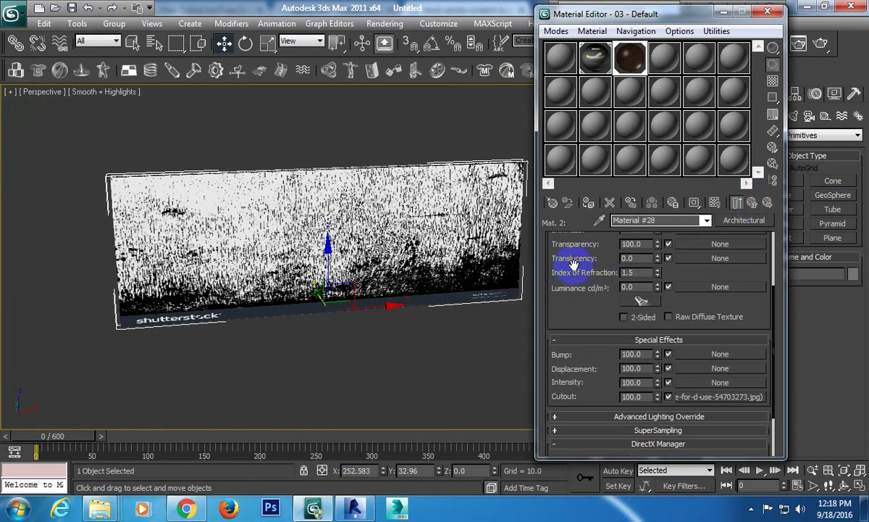
drag(573, 266, 572, 327)
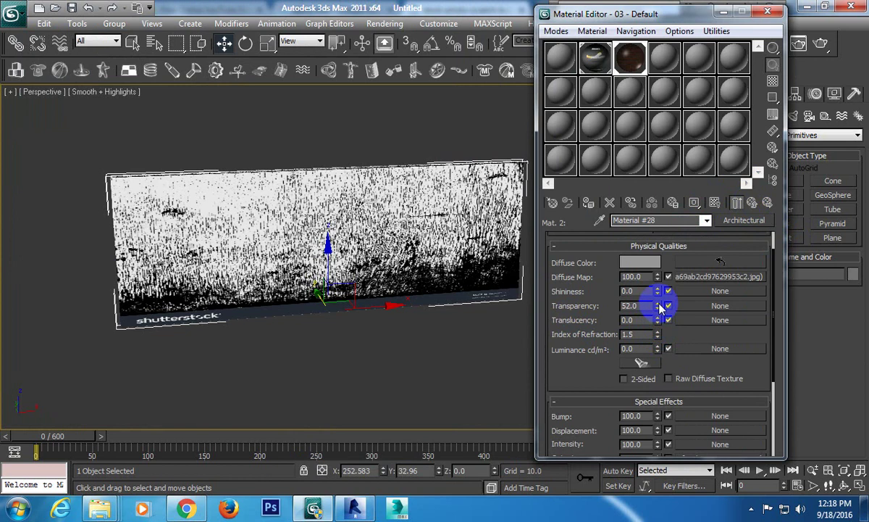
Set Mat.2's blend amount to 100 and nudge Mat.1's amount up to 101.3
click(751, 203)
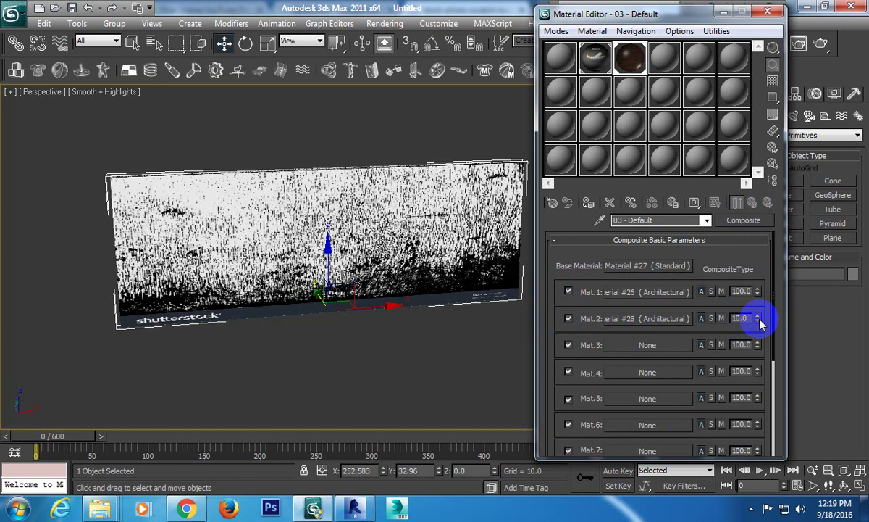
mouse_move(759, 320)
mouse_down()
mouse_move(747, 181)
mouse_move(758, 320)
mouse_up()
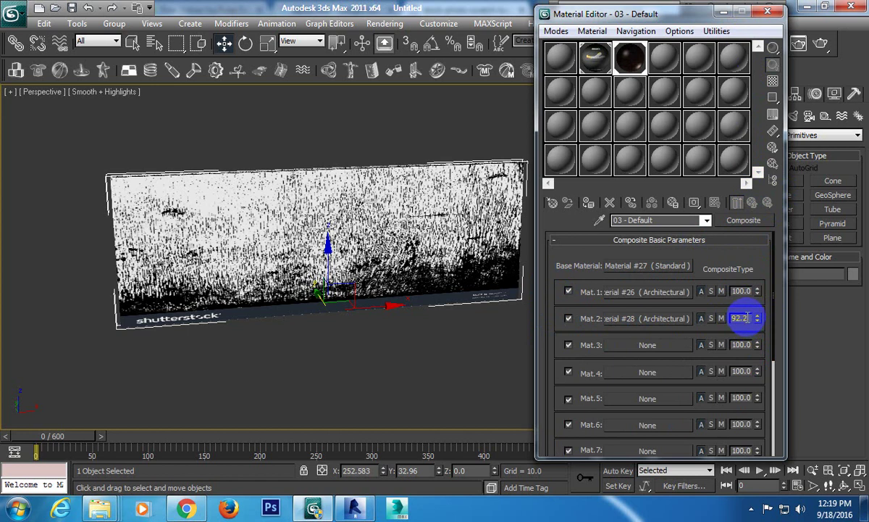
drag(747, 316, 662, 330)
text(150)
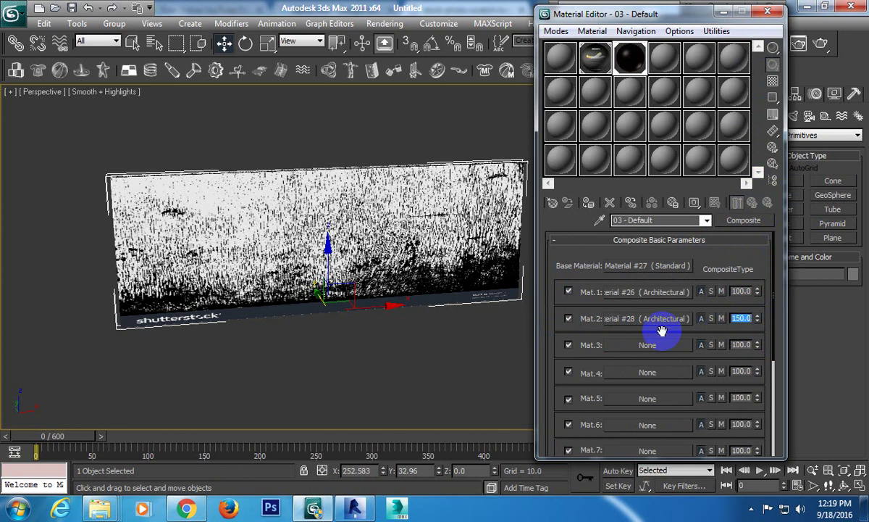
text(100)
key(Return)
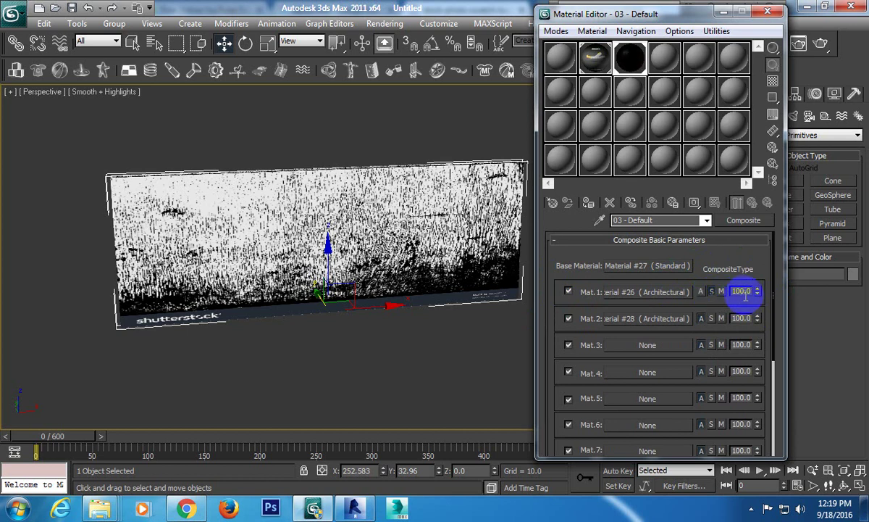
mouse_move(758, 293)
mouse_down()
mouse_move(762, 358)
mouse_move(759, 210)
mouse_up()
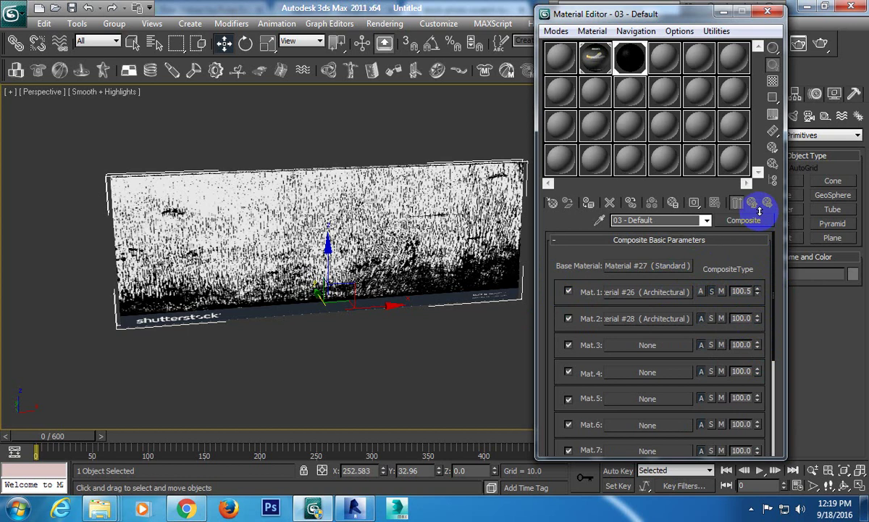
Give base Material #27 a brick_texture3325.jpg diffuse bitmap shown in the viewport
click(679, 266)
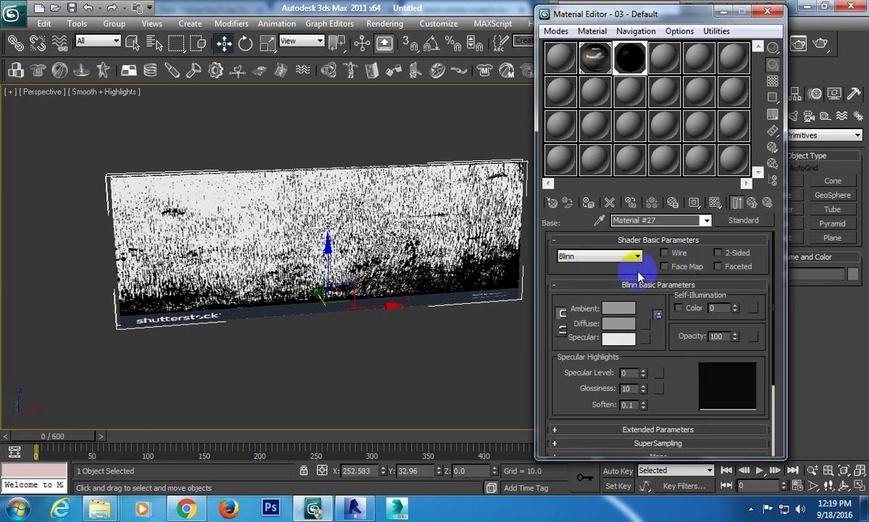
click(647, 330)
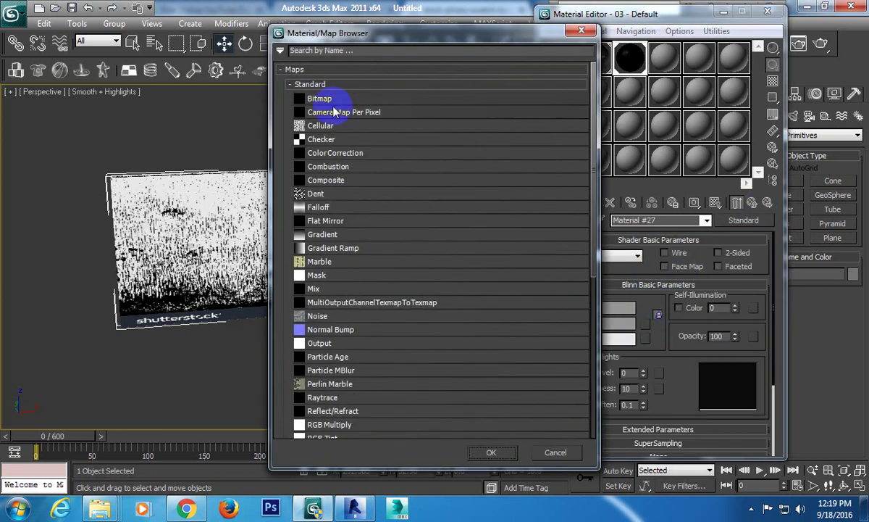
double_click(326, 84)
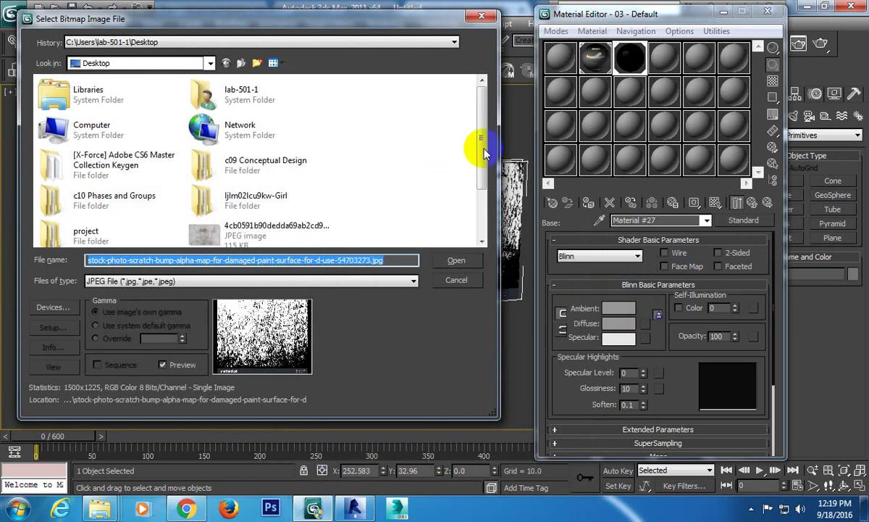
drag(475, 145, 479, 236)
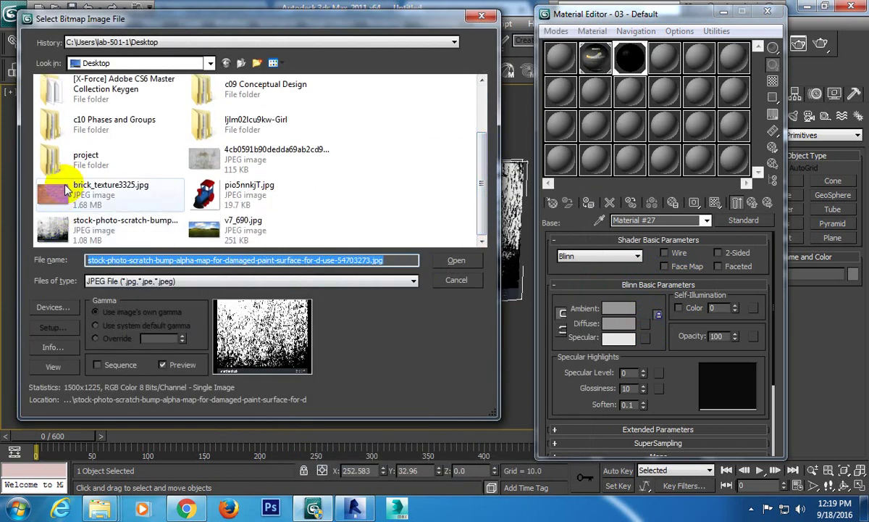
double_click(116, 202)
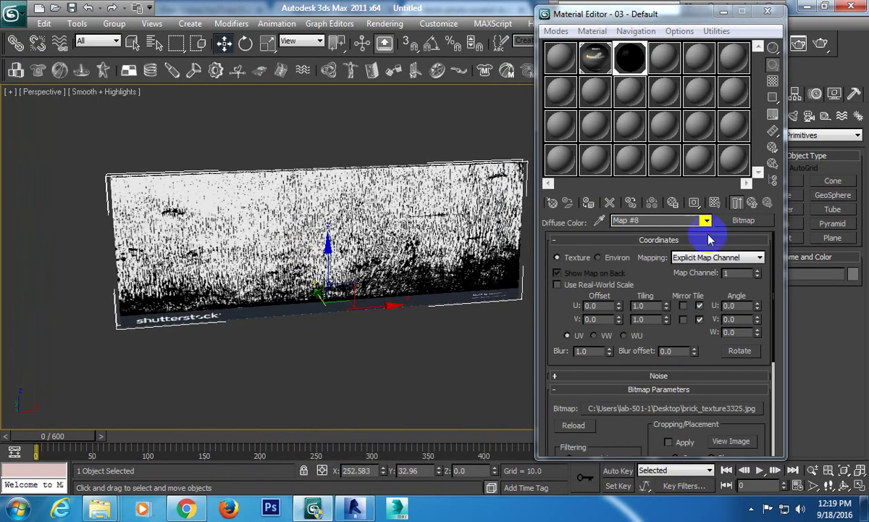
click(715, 203)
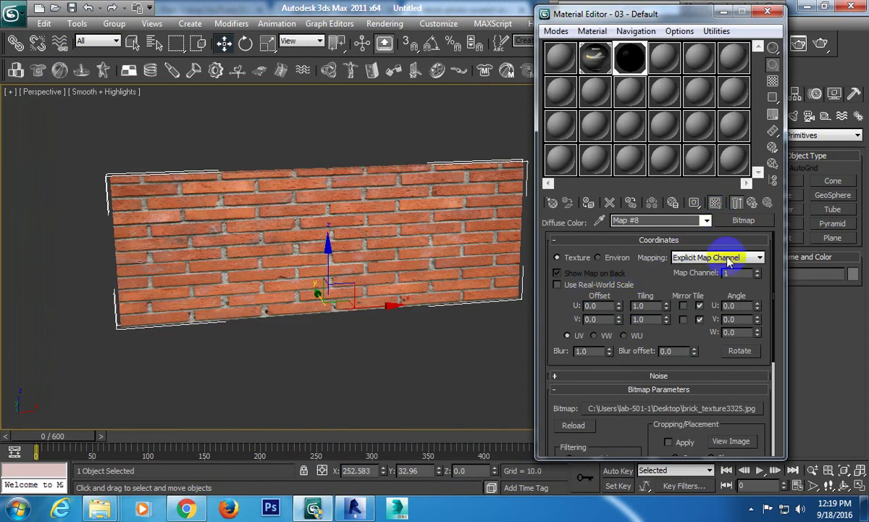
click(753, 204)
Lower Mat.1's amount to 83.7 and Mat.2's amount to 87.9
click(753, 204)
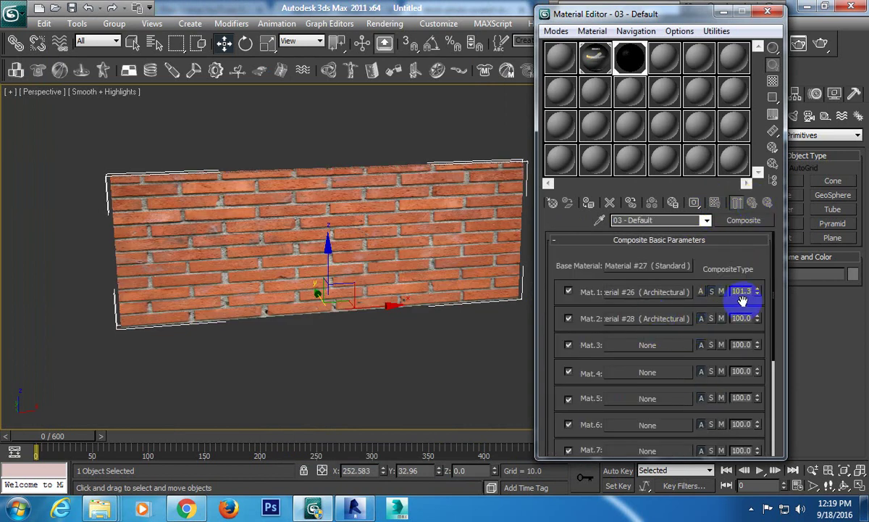
drag(757, 293, 767, 327)
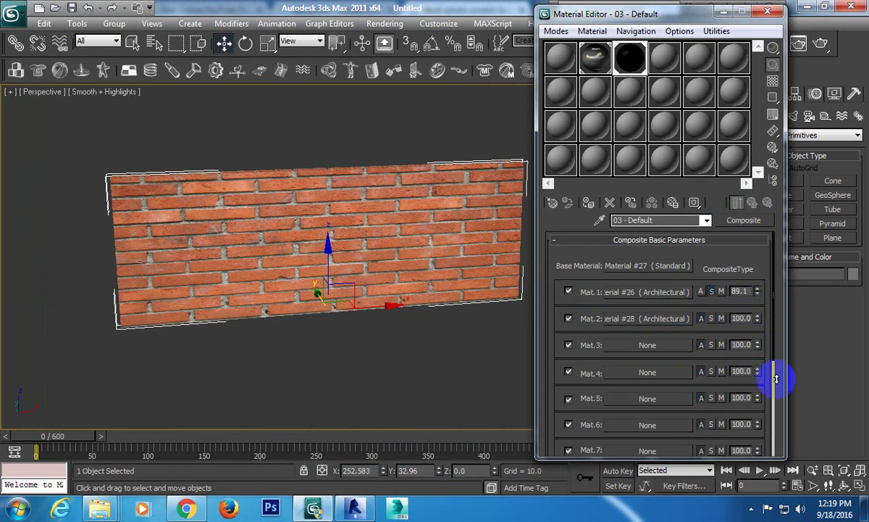
click(757, 320)
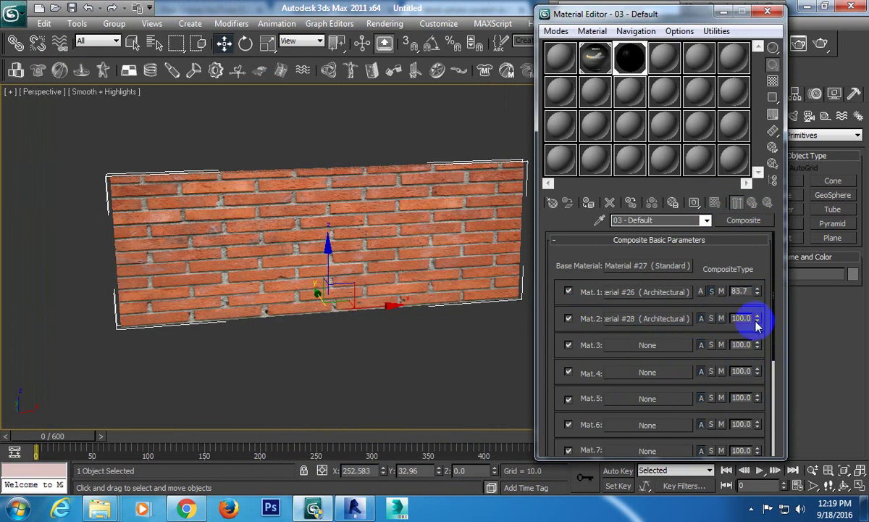
drag(756, 323, 772, 397)
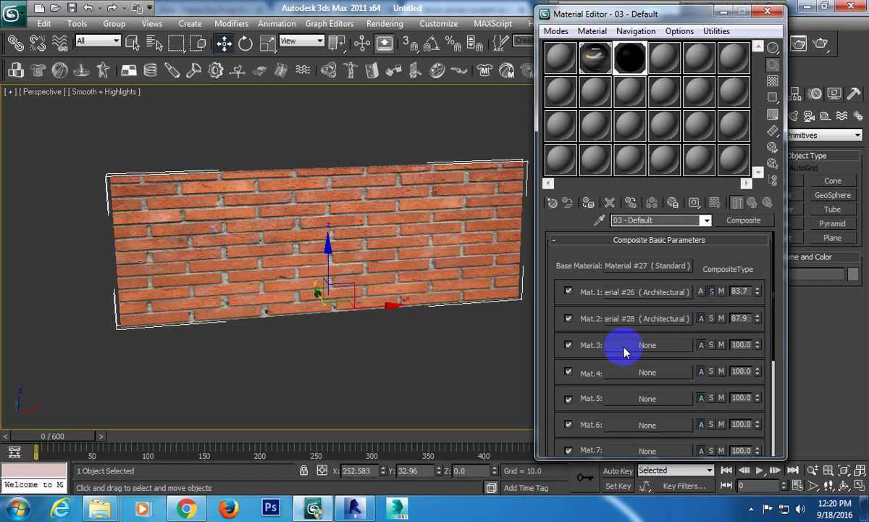
Disable the empty layers Mat.3 through Mat.9
click(568, 344)
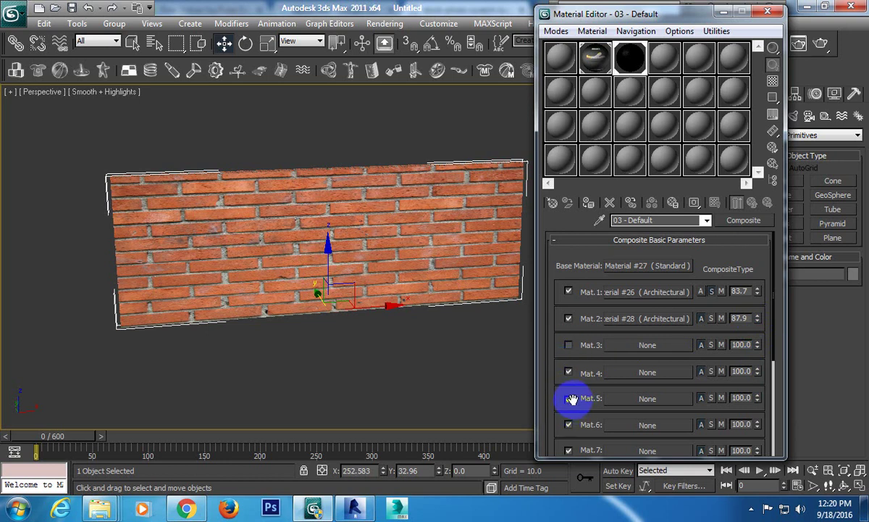
click(569, 398)
click(569, 372)
click(568, 425)
click(569, 450)
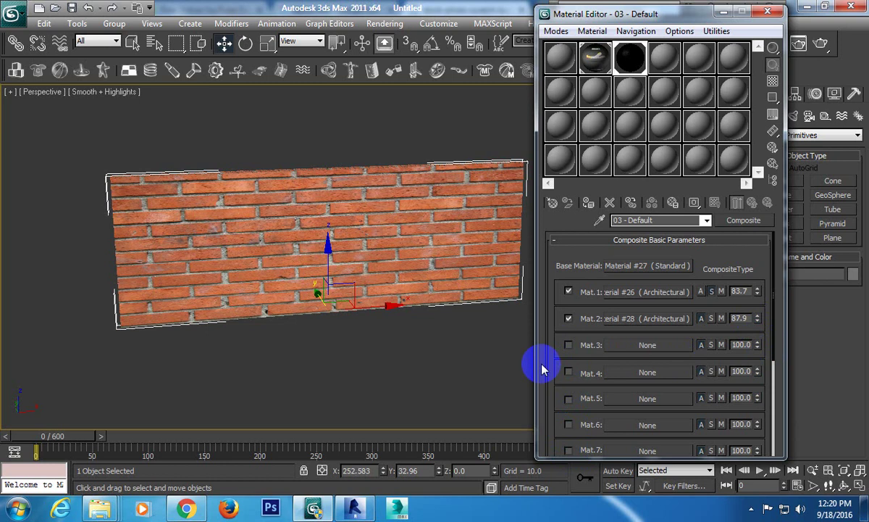
drag(548, 358, 540, 286)
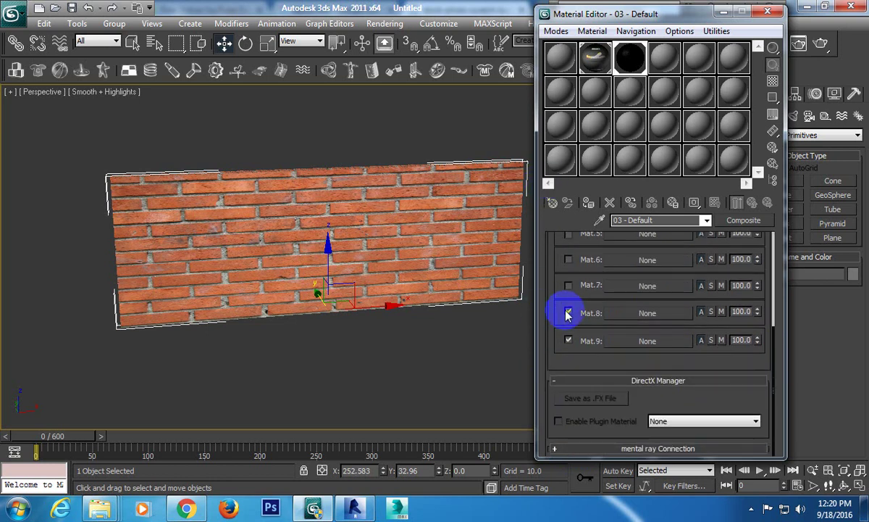
click(569, 339)
scroll(595, 346, up, 4)
scroll(614, 346, up, 4)
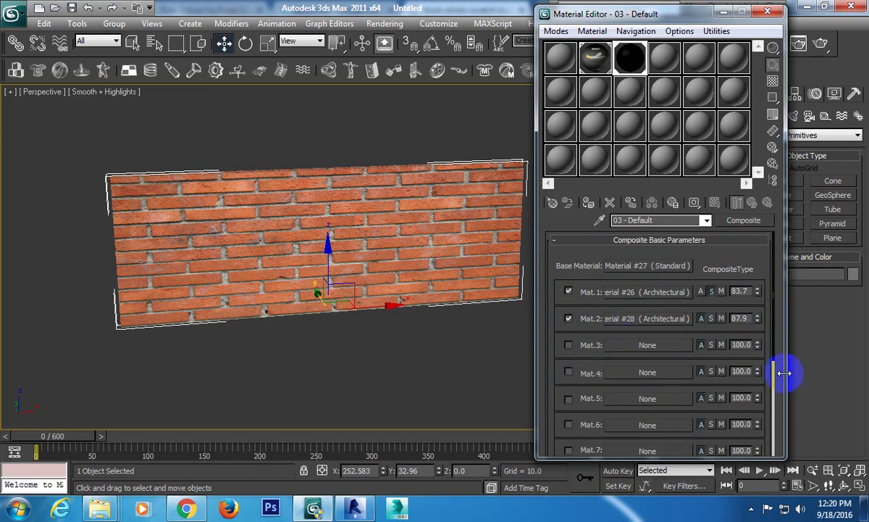
scroll(772, 364, down, 3)
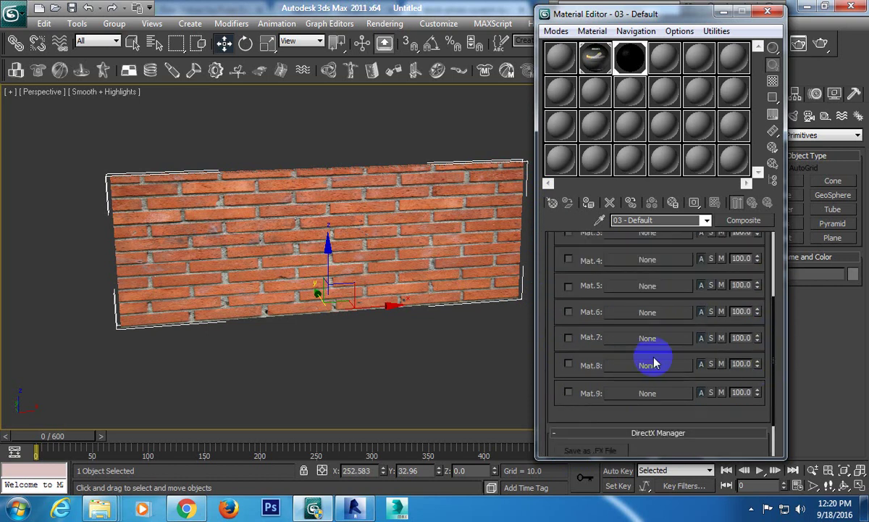
drag(549, 278, 556, 453)
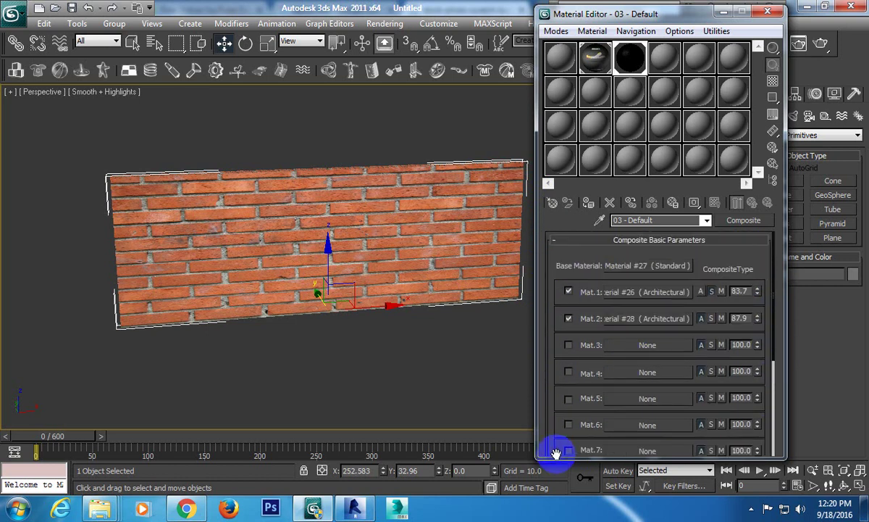
Change the Composite's base material from Standard to VRayMtl
click(648, 265)
click(753, 222)
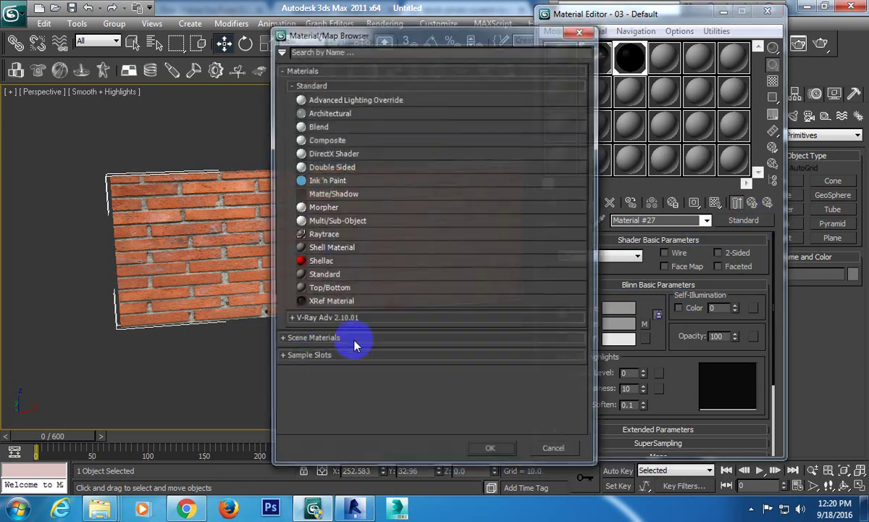
click(319, 321)
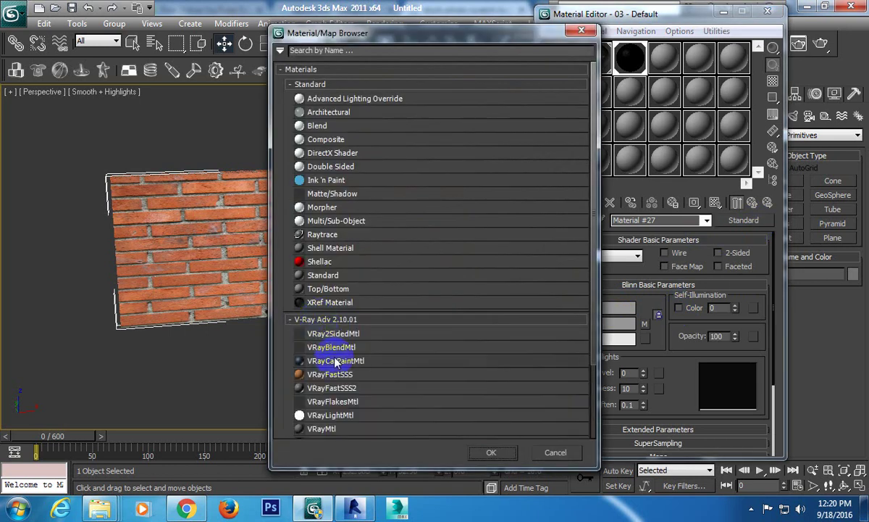
double_click(323, 429)
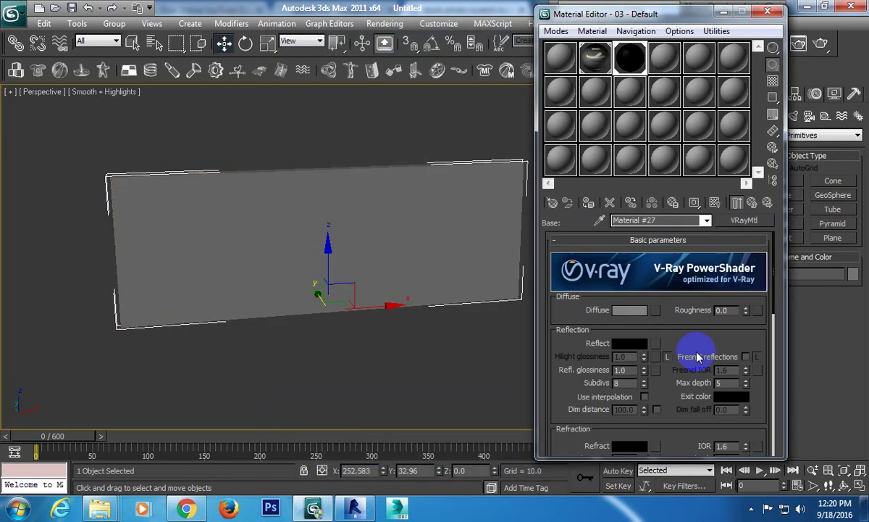
Load brick_texture3325.jpg as its diffuse bitmap and show it in the viewport
click(654, 310)
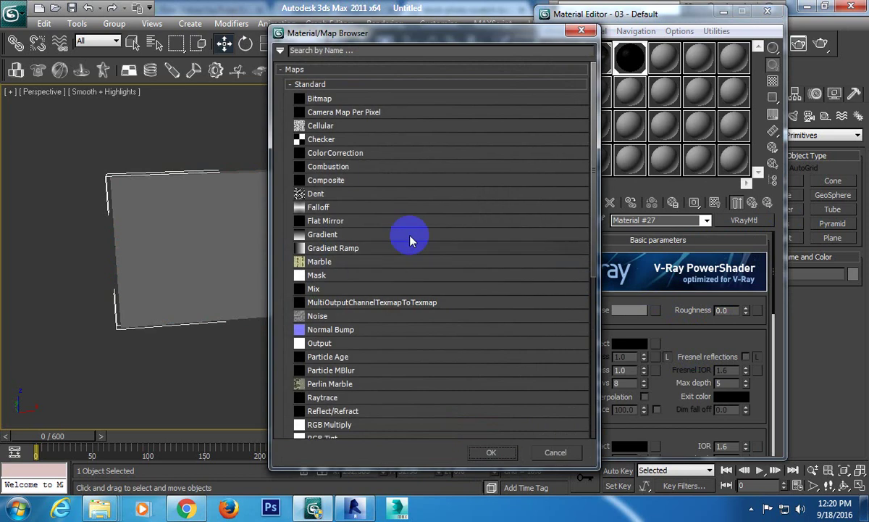
double_click(320, 99)
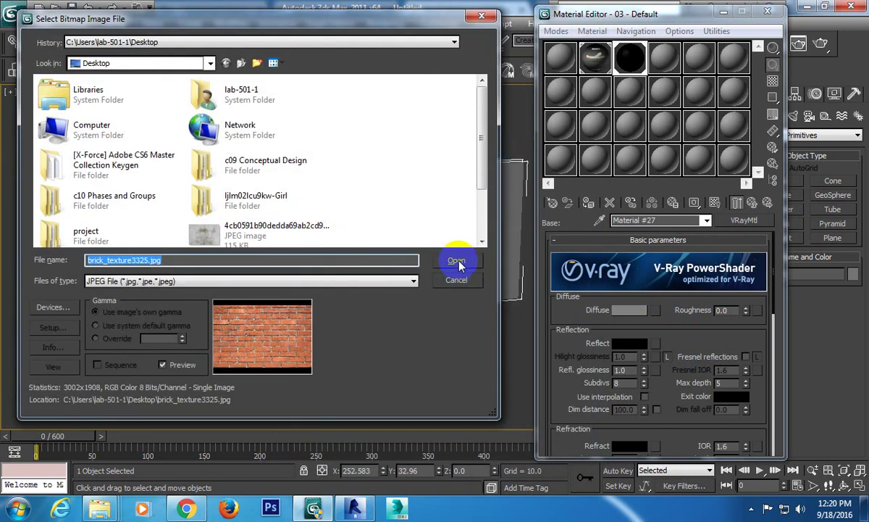
click(456, 261)
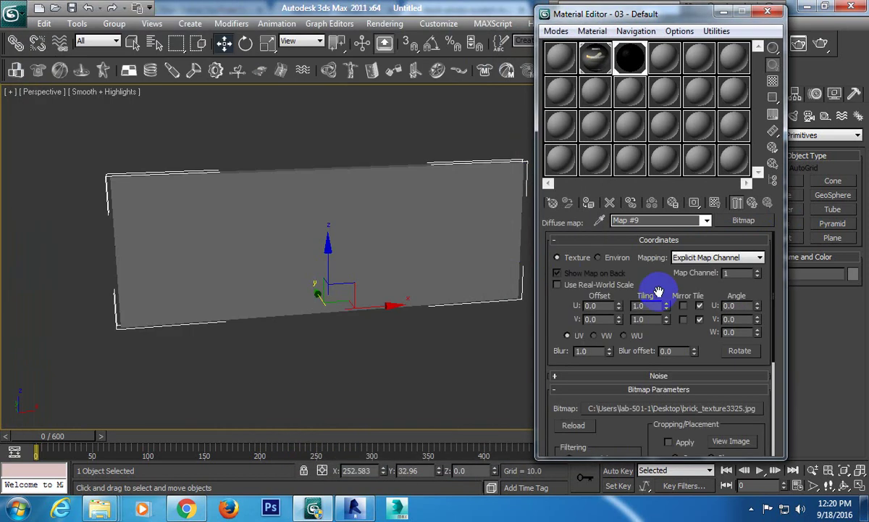
click(714, 202)
click(751, 203)
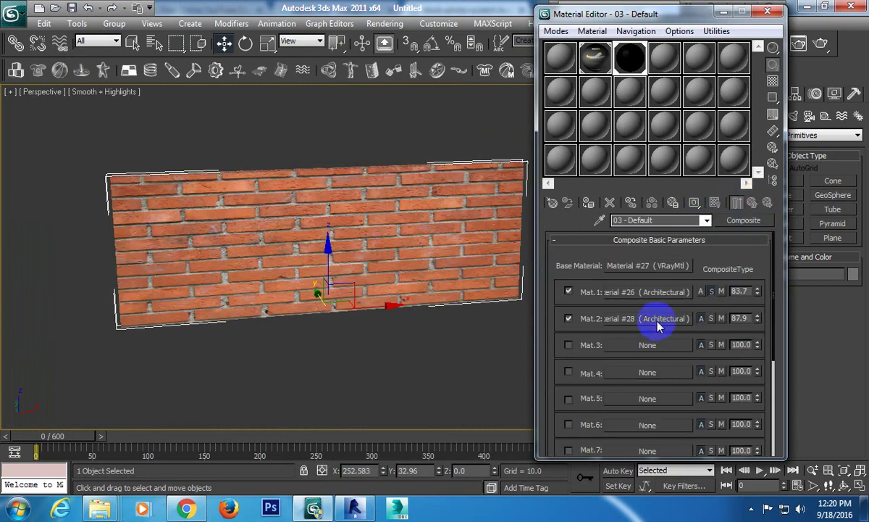
Clear the Mat.2 slot and convert Mat.1's Material #26 to a VRayMtl
right_click(656, 321)
click(684, 360)
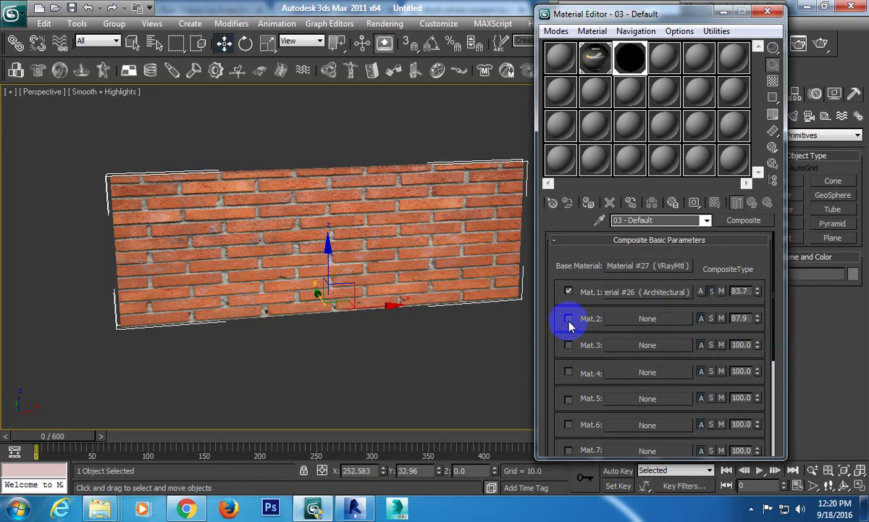
click(608, 292)
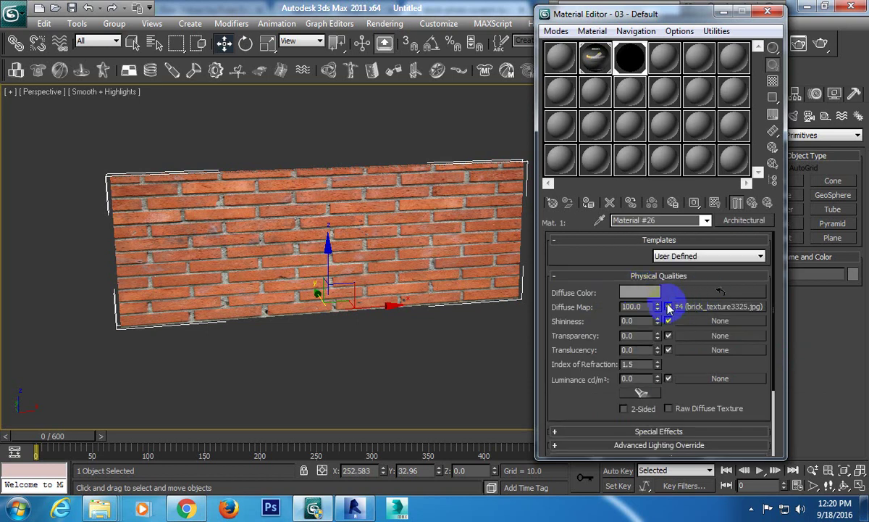
click(743, 219)
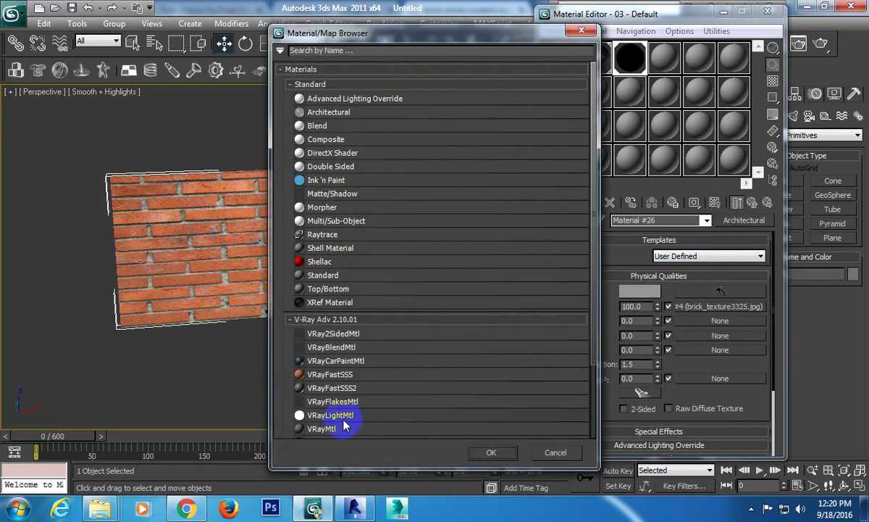
double_click(324, 429)
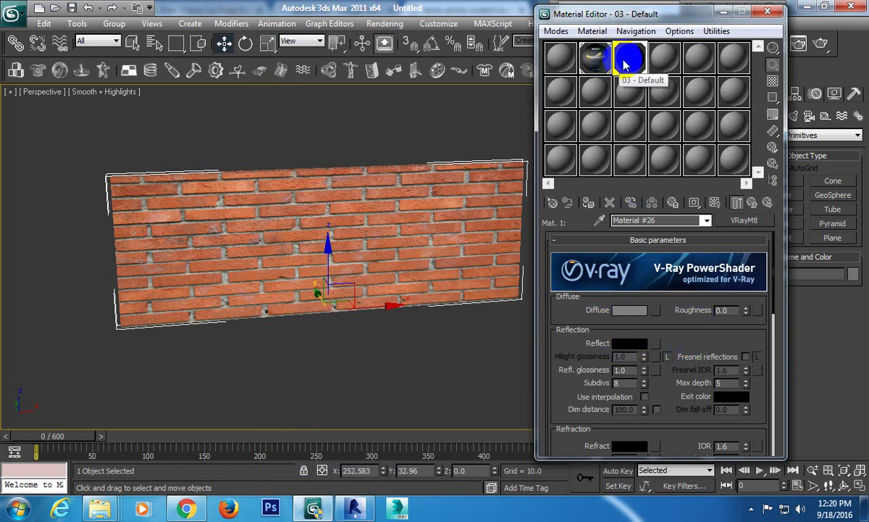
click(760, 202)
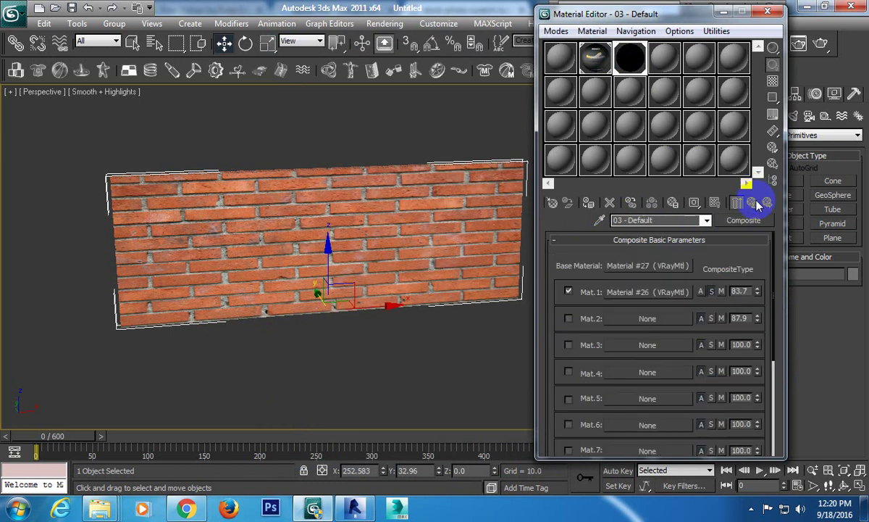
Give Mat.1 a stained plaster diffuse bitmap, shown on the wall in the viewport
click(672, 291)
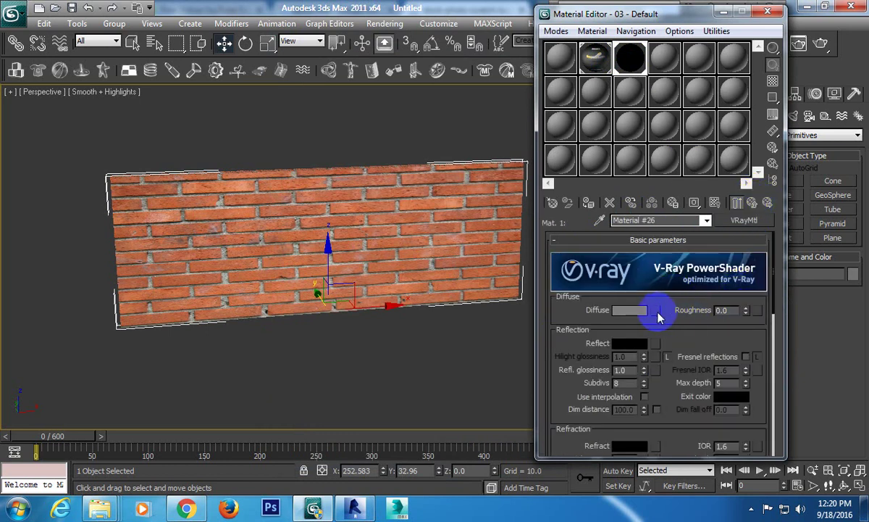
click(656, 311)
double_click(319, 98)
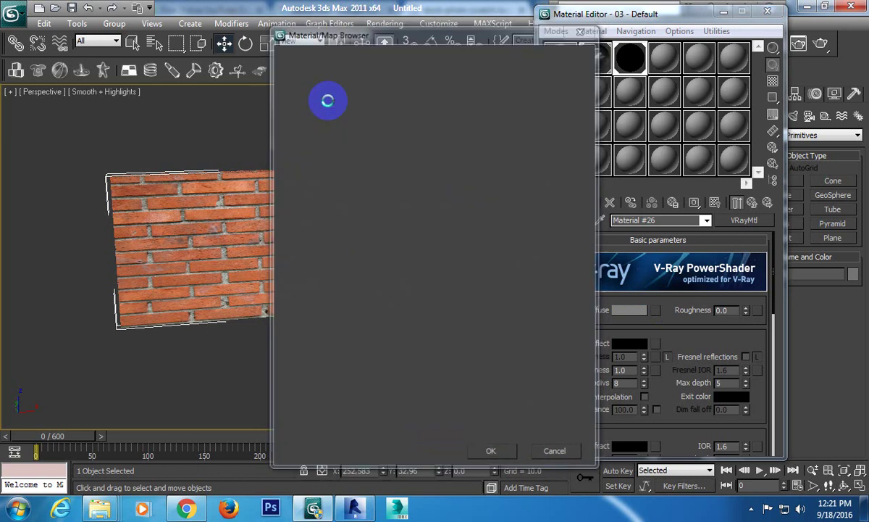
scroll(406, 185, down, 1)
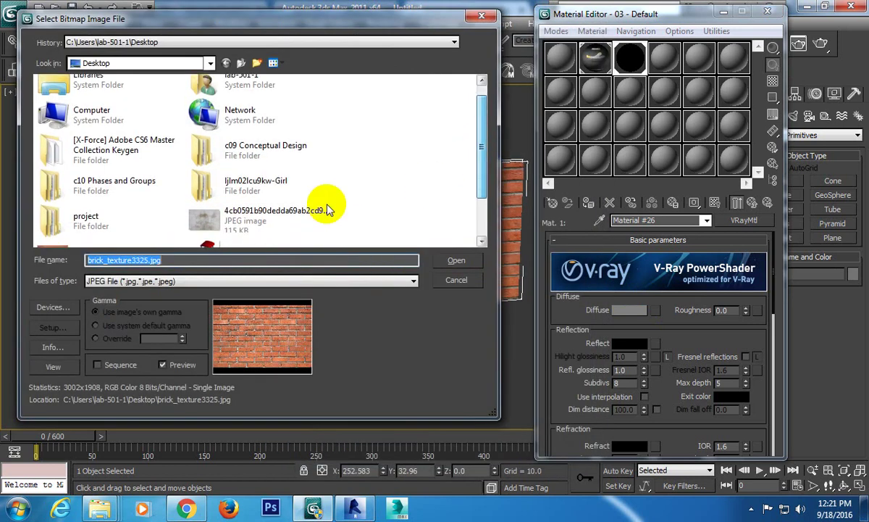
double_click(206, 221)
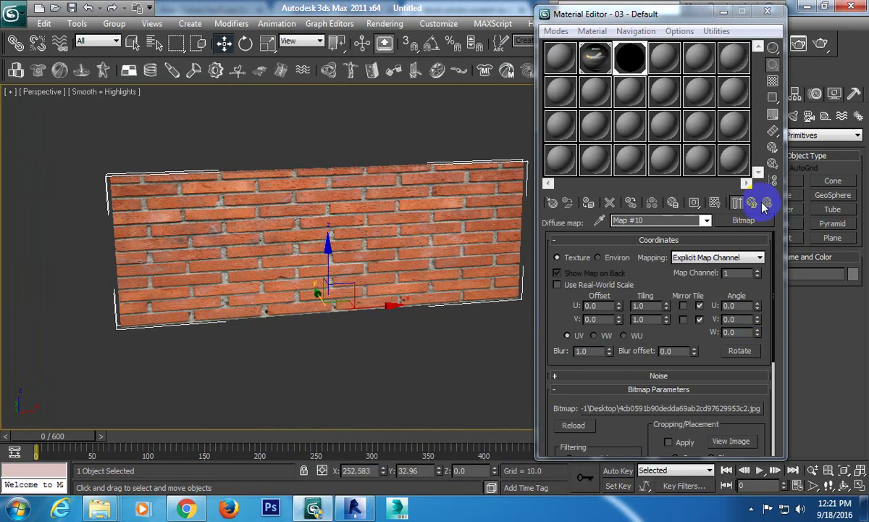
click(737, 203)
click(752, 202)
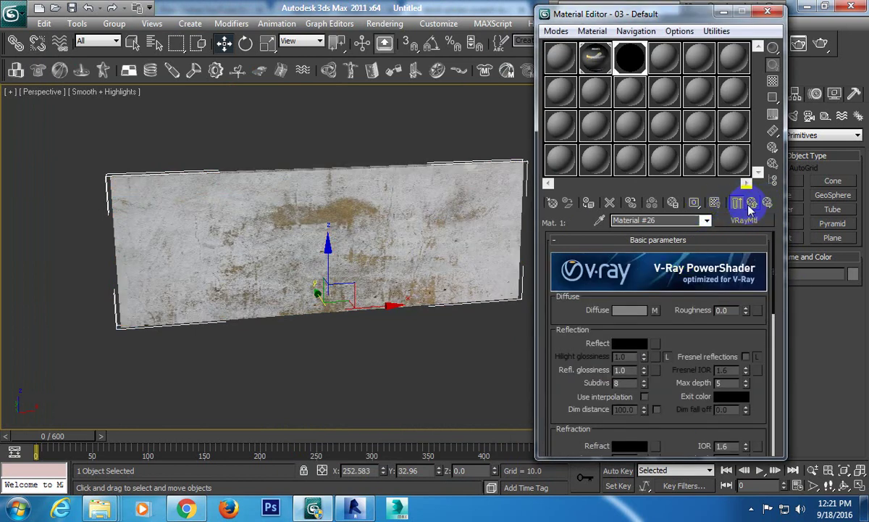
Lower Material #26's Mat.1 blend amount in the Composite from about 70 to 21.7
click(752, 202)
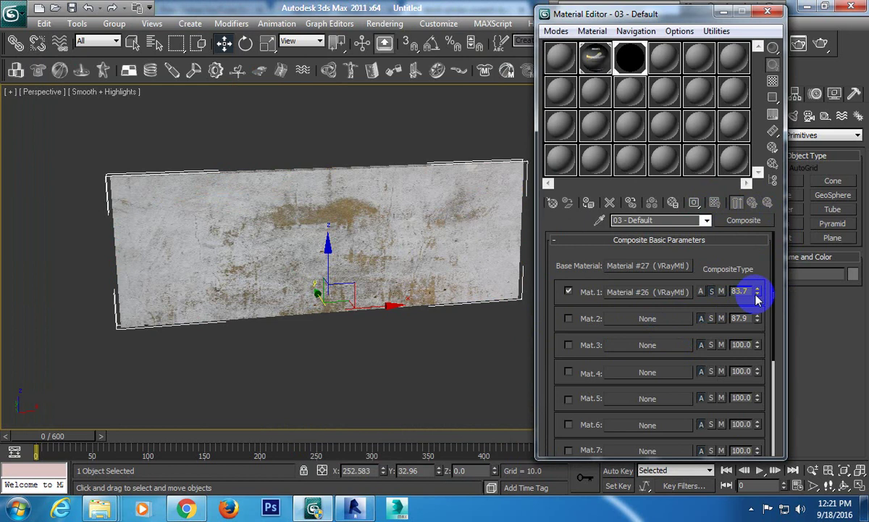
drag(757, 293, 766, 372)
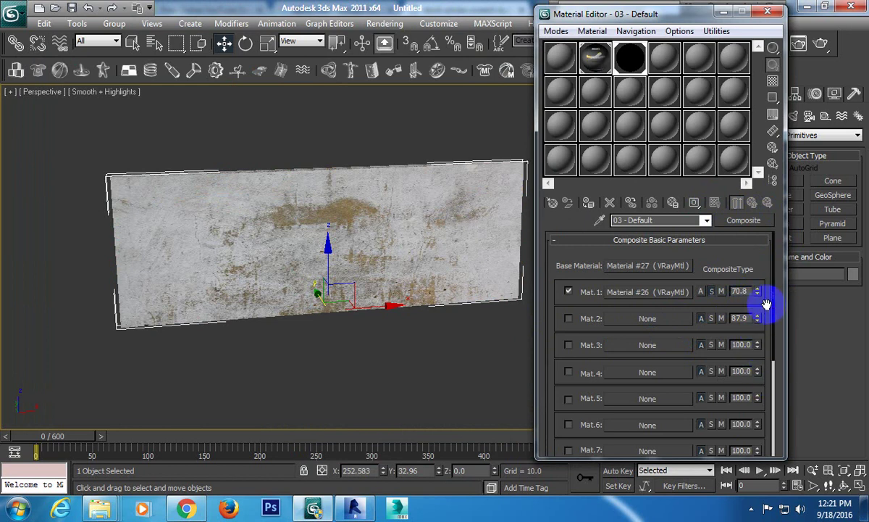
drag(757, 293, 767, 334)
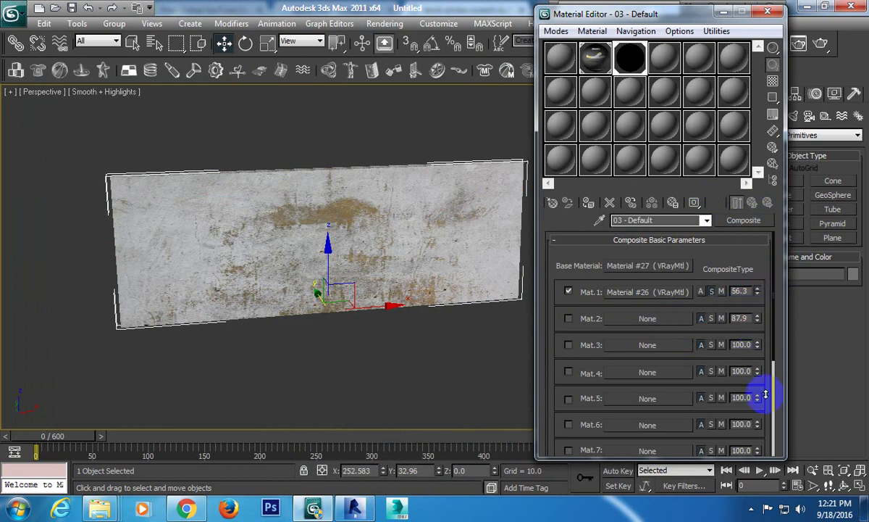
drag(757, 291, 757, 346)
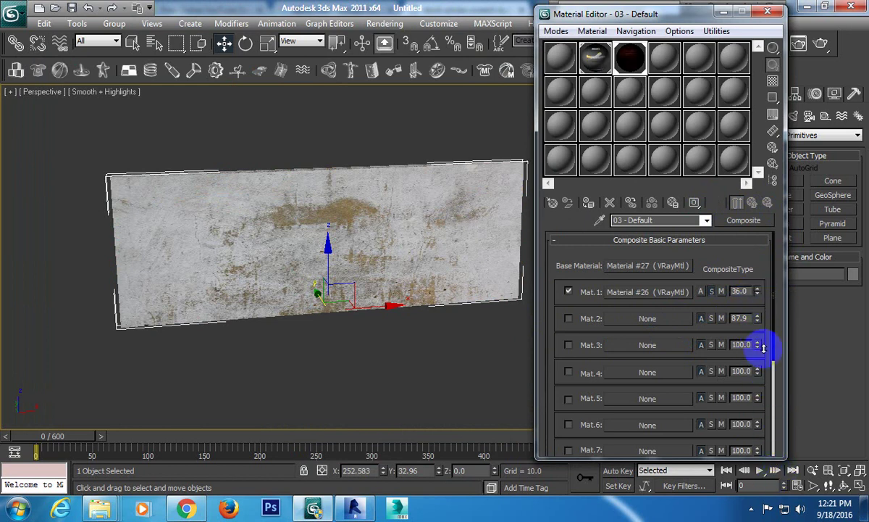
drag(757, 294, 760, 282)
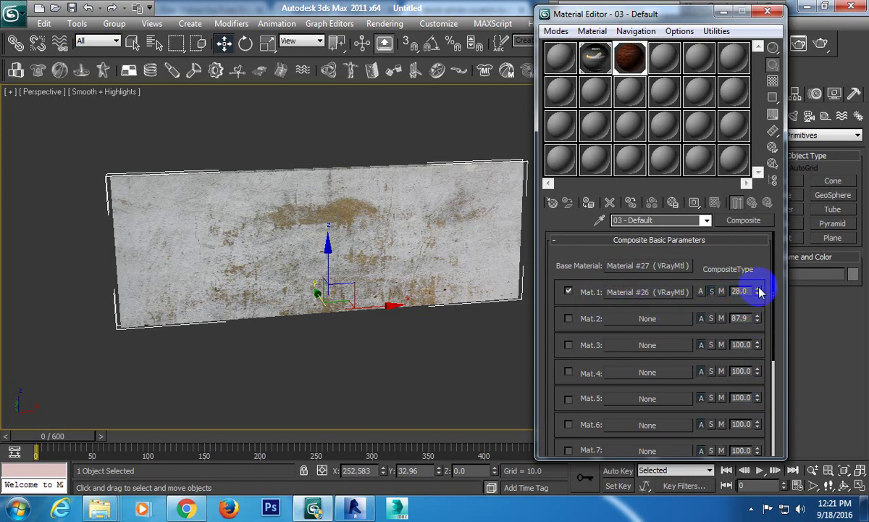
mouse_move(759, 291)
mouse_down()
mouse_move(758, 194)
mouse_move(758, 310)
mouse_up()
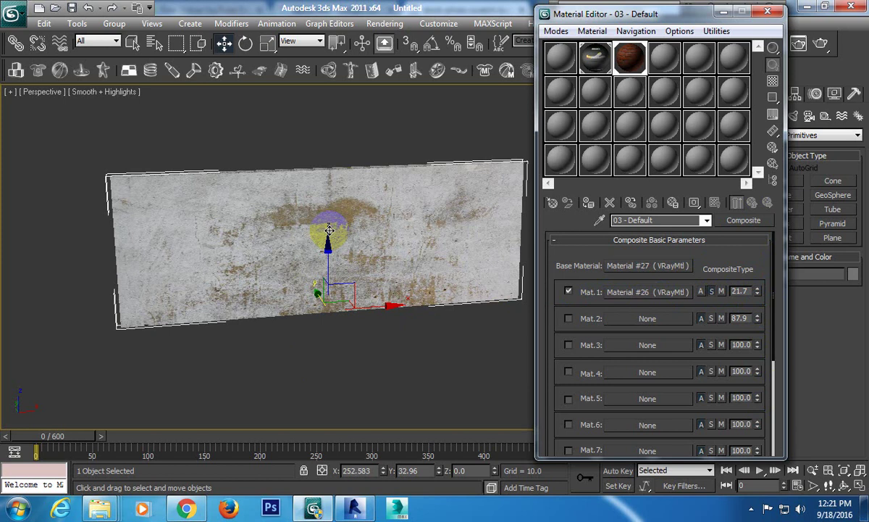
click(330, 326)
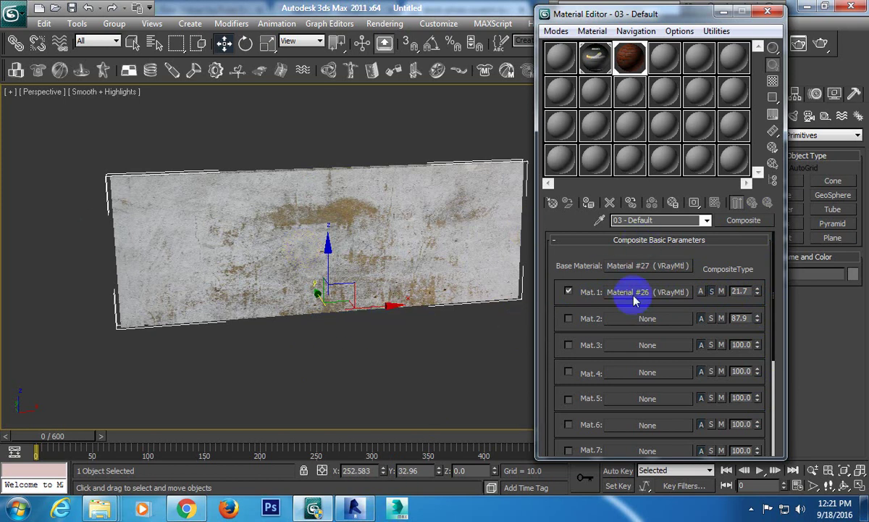
Test-render the brick wall in V-Ray, then close the messages and frame windows
click(385, 23)
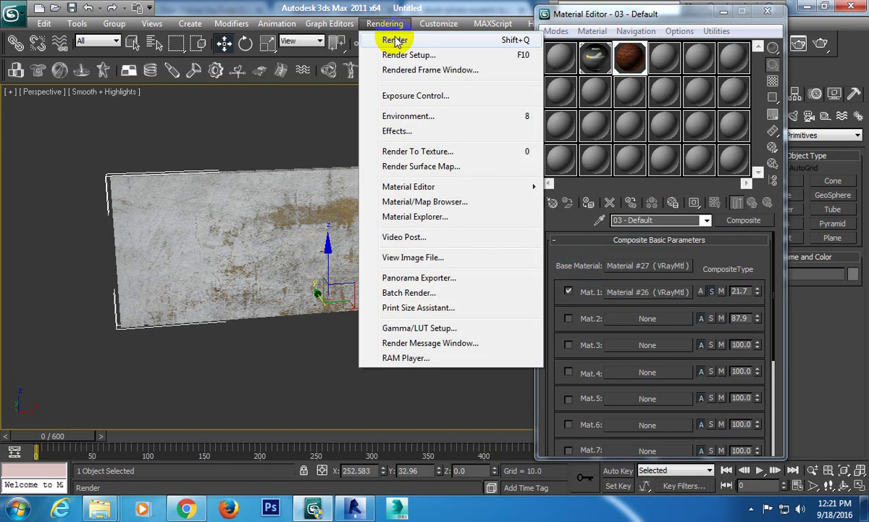
click(398, 39)
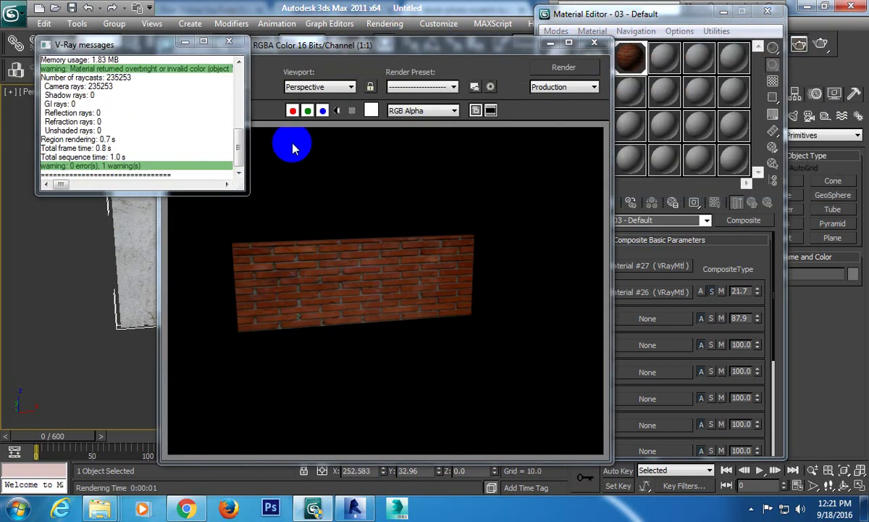
click(230, 43)
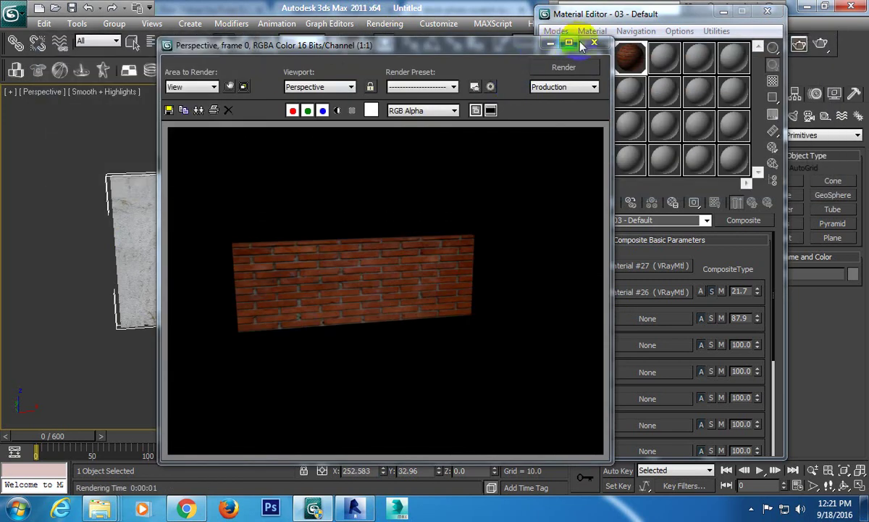
click(594, 42)
Set the Composite's Mat.1 blend amount to 80.0
drag(758, 291, 762, 238)
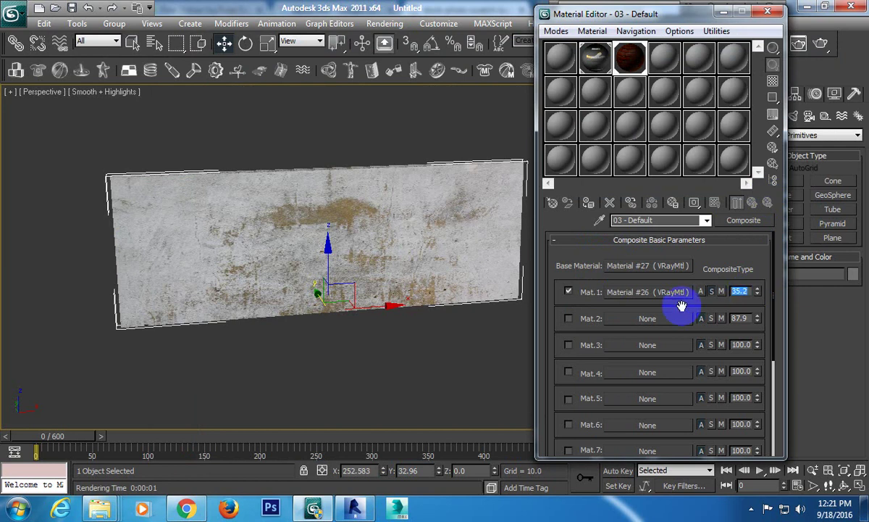
text(0)
key(Return)
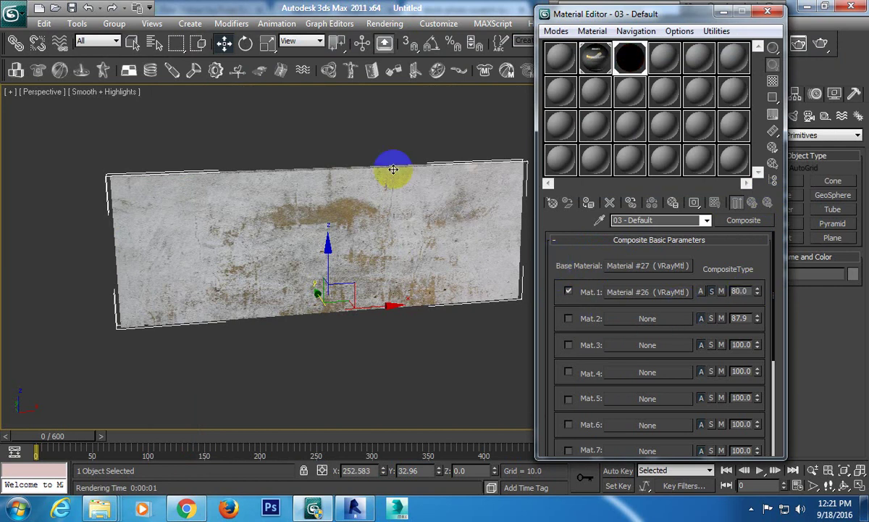
Render the wall at Mat.1 amount 80 and close the render windows
click(373, 31)
click(380, 38)
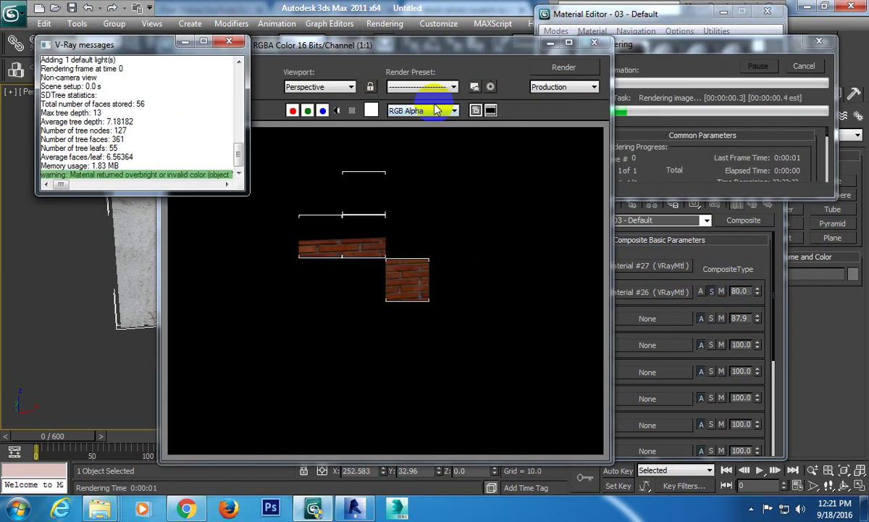
click(232, 45)
click(594, 42)
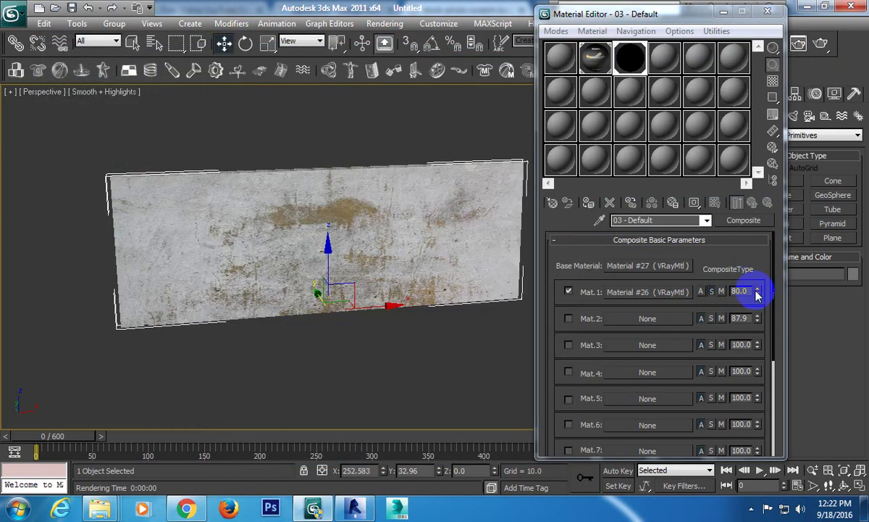
Set the Mat.1 amount to 10.0 and re-render the wall to check it
drag(753, 291, 723, 300)
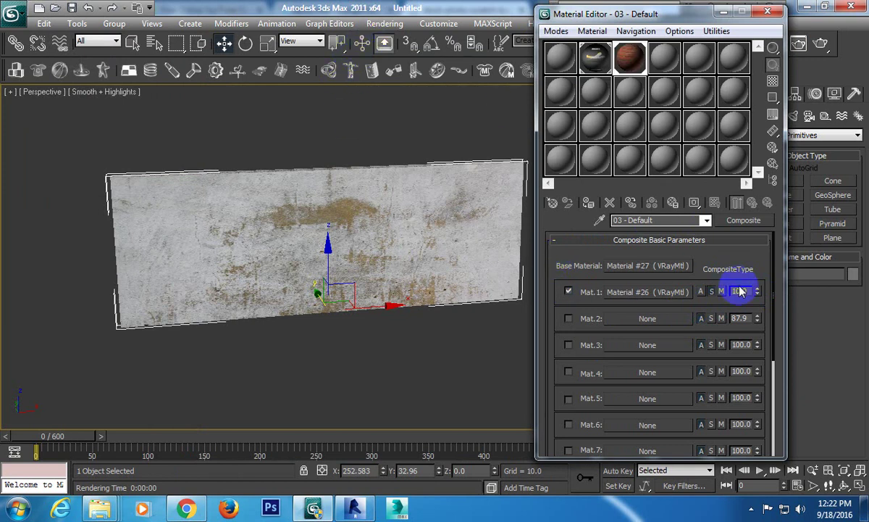
click(385, 24)
click(394, 37)
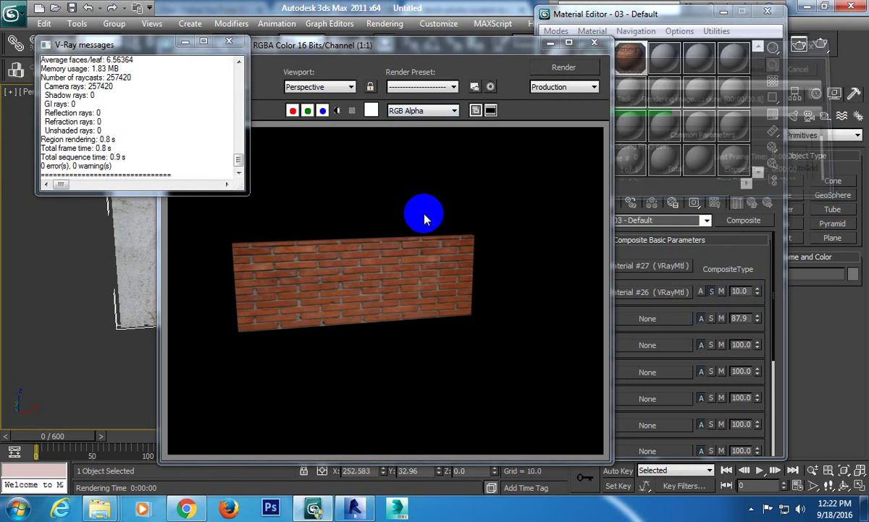
click(231, 44)
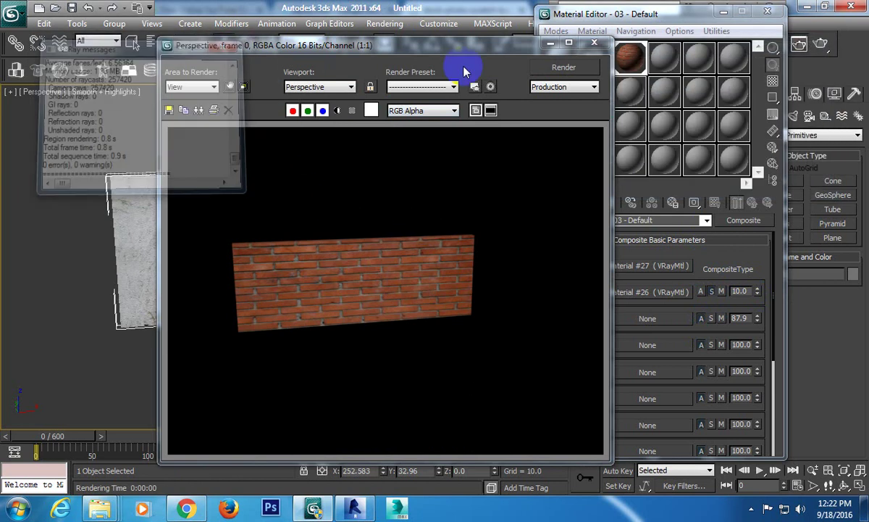
click(594, 43)
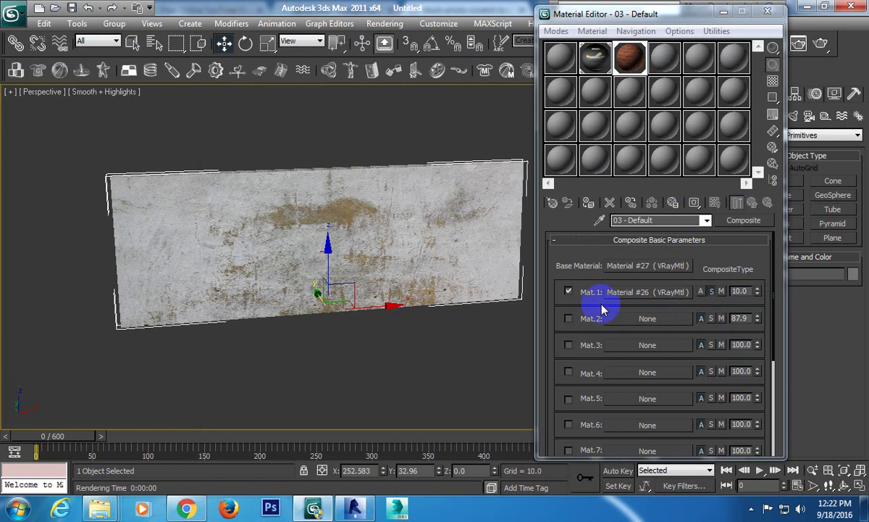
Enable the Composite's Mat.2 slot and make it a VRayMtl (Material #31)
click(568, 318)
click(647, 318)
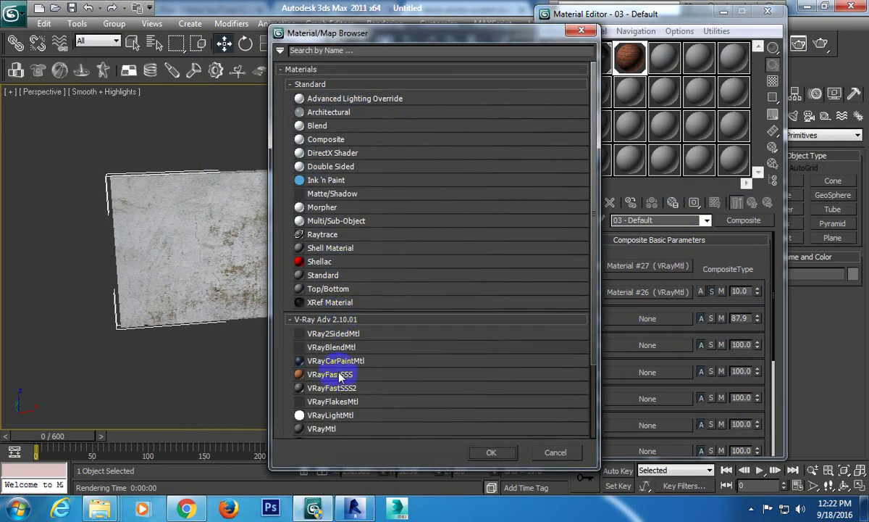
double_click(331, 431)
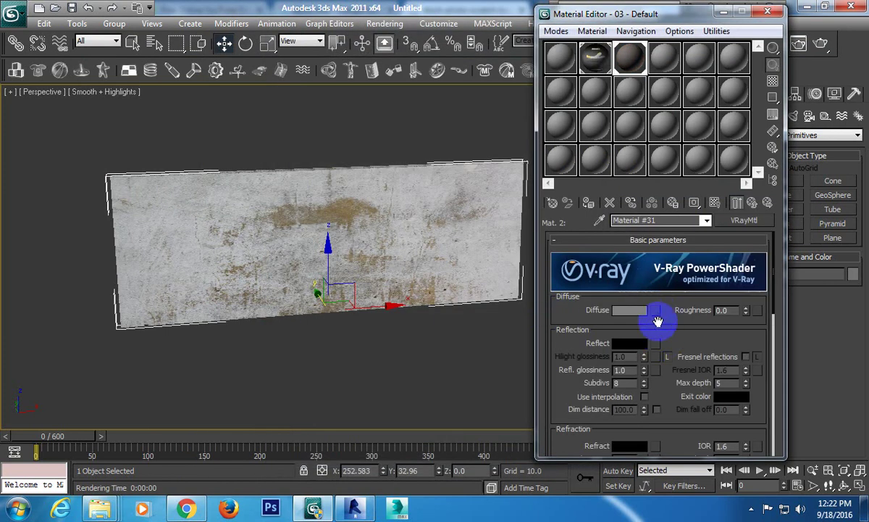
Give Material #31 a black-and-white scratch bitmap diffuse, shown in the viewport
click(657, 309)
double_click(340, 95)
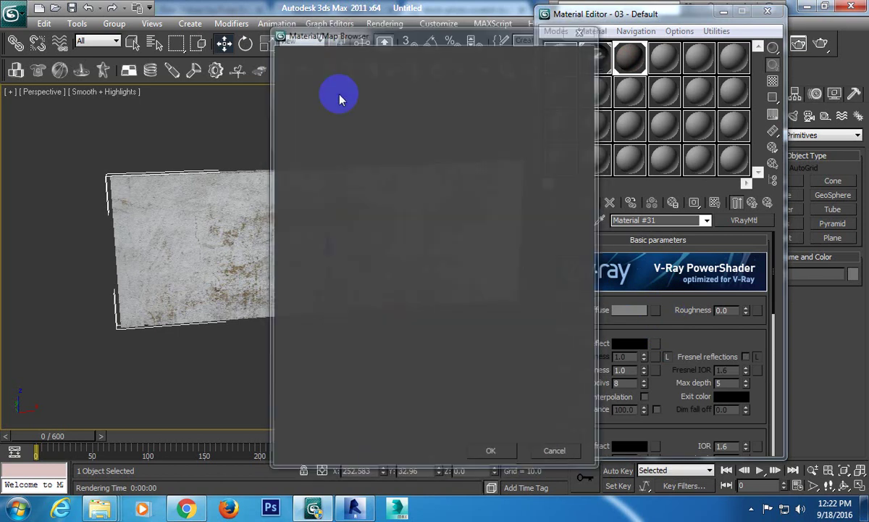
drag(481, 134, 508, 229)
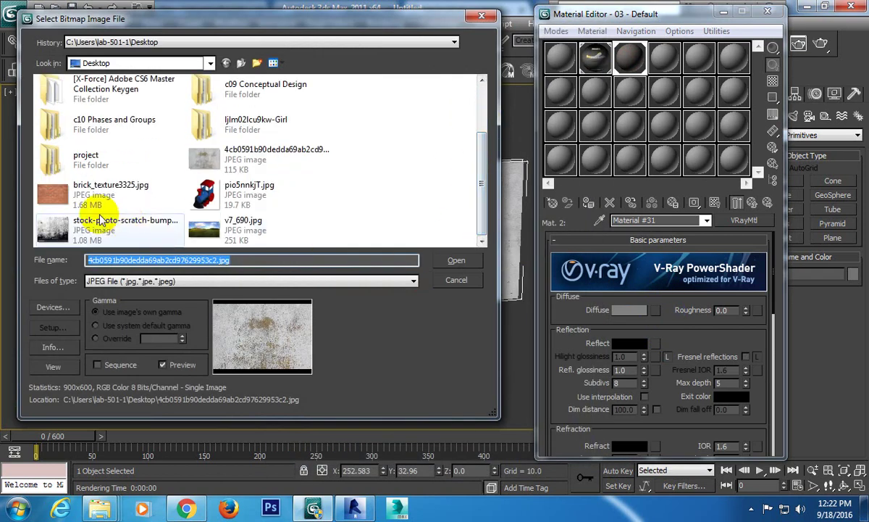
click(68, 230)
click(440, 261)
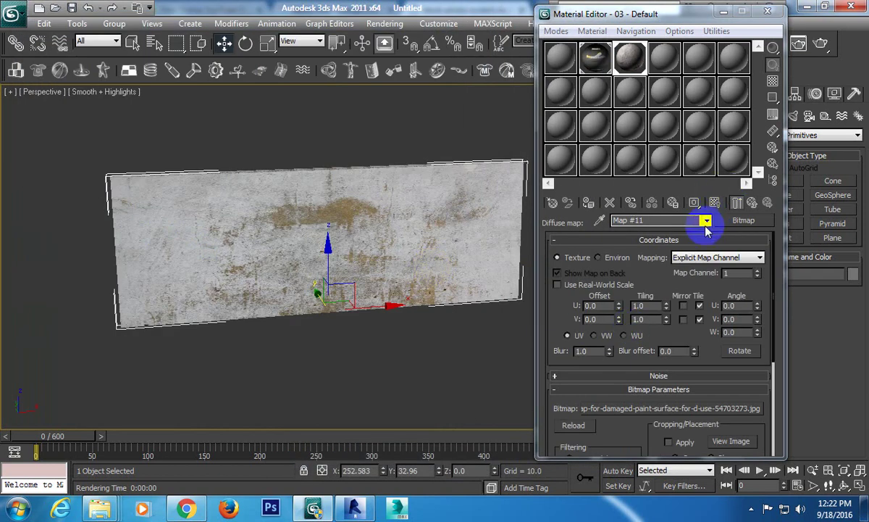
click(715, 203)
Go back up to the Composite and set the Mat.2 amount to 10
click(753, 203)
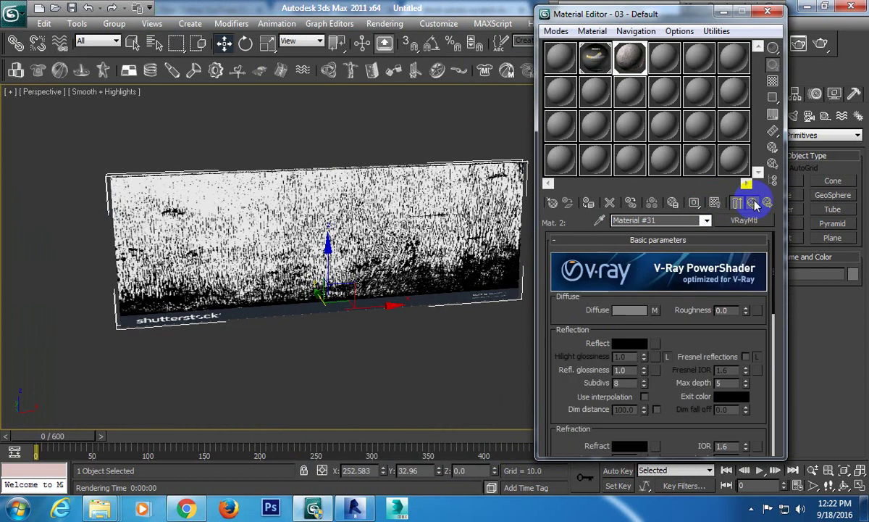
click(753, 203)
double_click(747, 319)
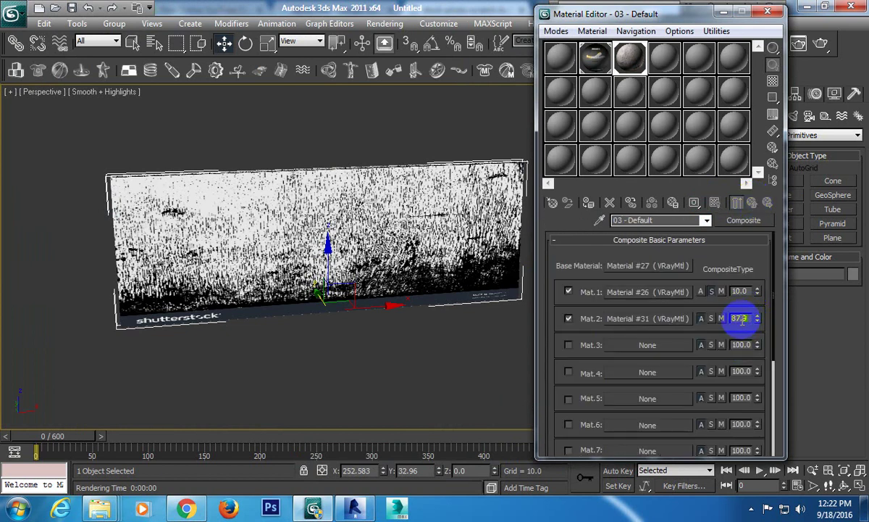
text(10)
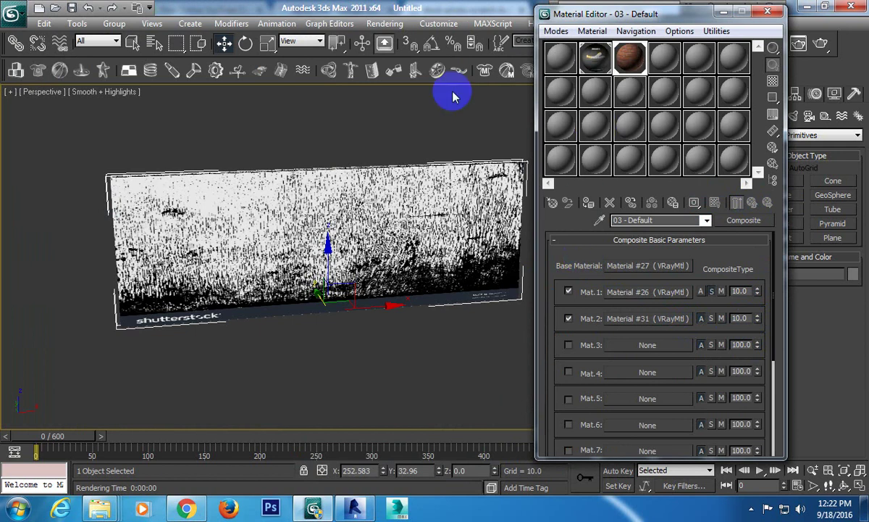
Render the wall with the new scratch layer and close the render windows
click(385, 23)
click(394, 42)
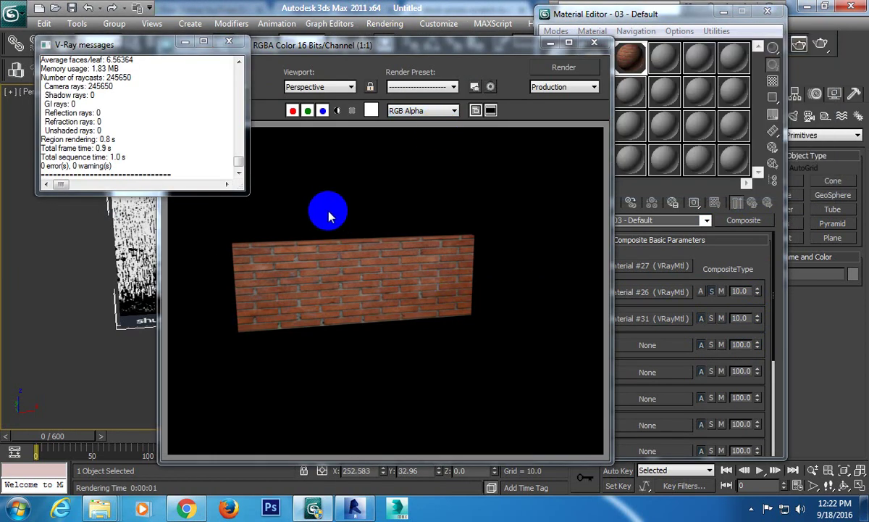
click(229, 42)
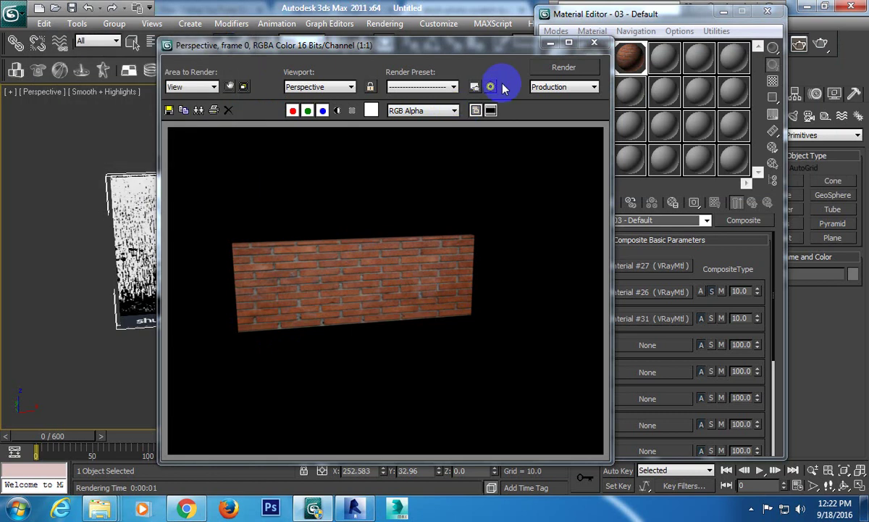
click(595, 44)
Orbit and zoom the Perspective view close to the wall, then render it again
scroll(333, 228, up, 1)
scroll(347, 239, up, 1)
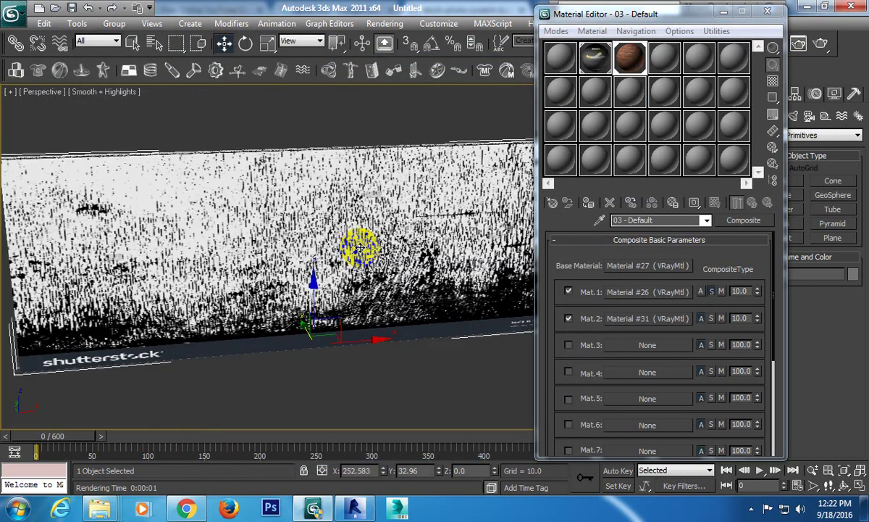
scroll(377, 239, up, 1)
alt+middle_drag(391, 231, 314, 278)
scroll(363, 243, up, 2)
scroll(431, 214, up, 1)
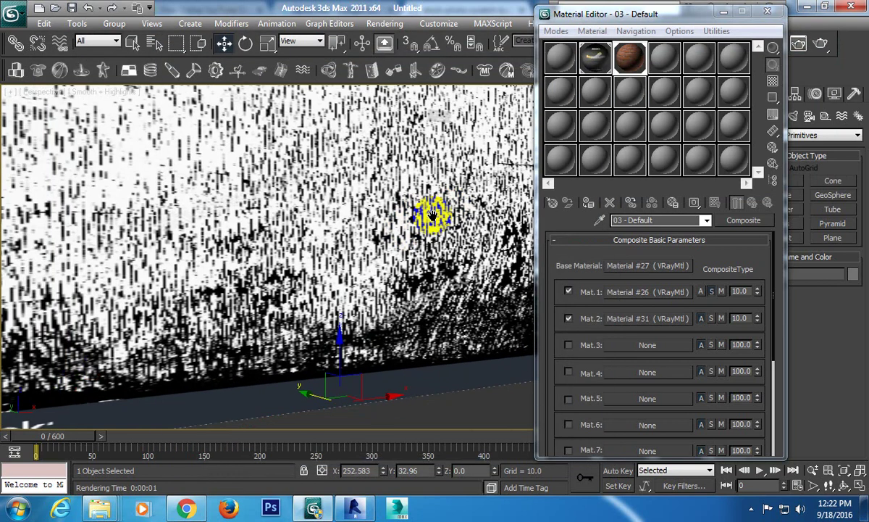
scroll(337, 248, down, 2)
scroll(317, 272, up, 2)
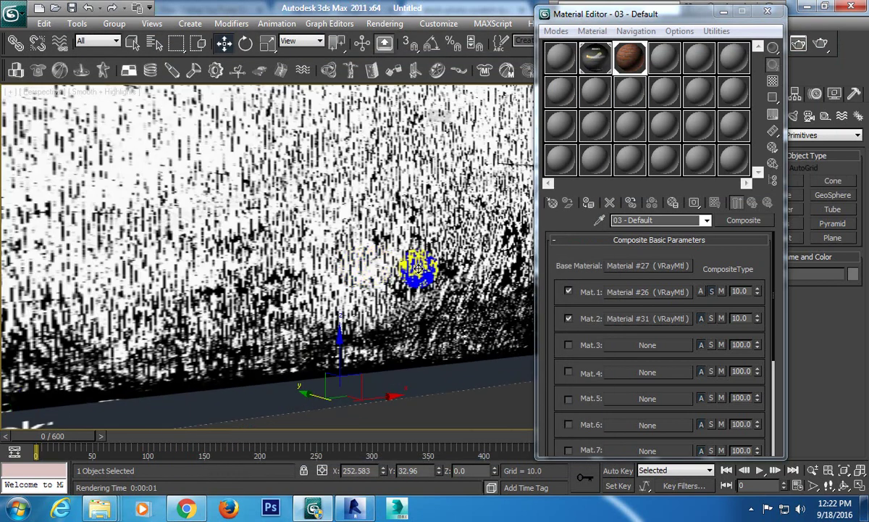
click(385, 23)
click(394, 41)
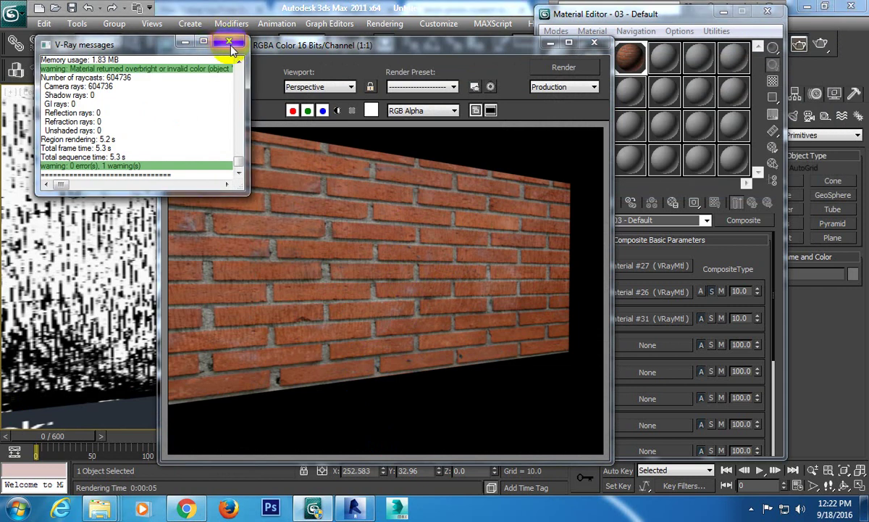
Set the Mat.2 amount to 50 and test-render the wall
click(229, 41)
click(594, 42)
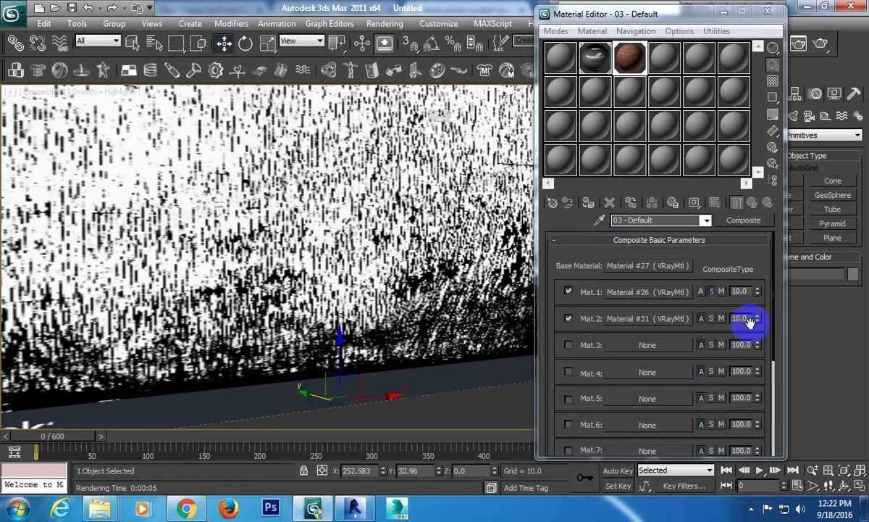
drag(748, 317, 700, 331)
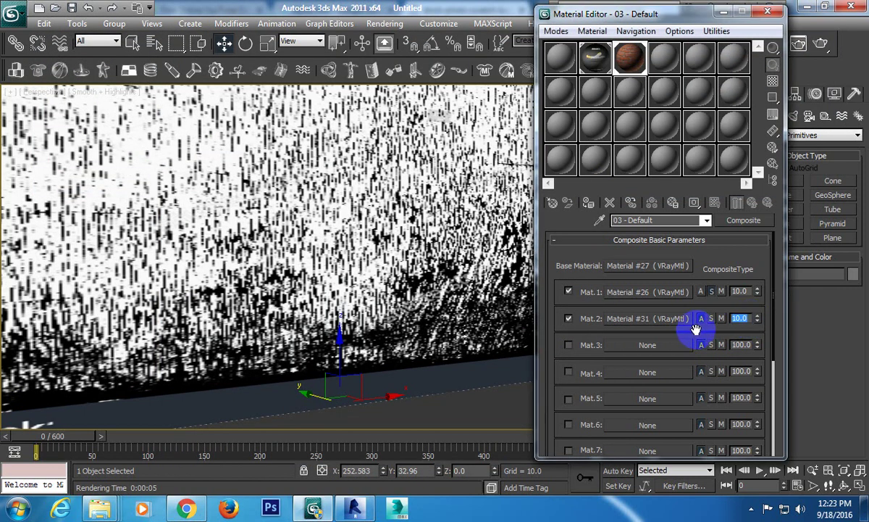
text(50)
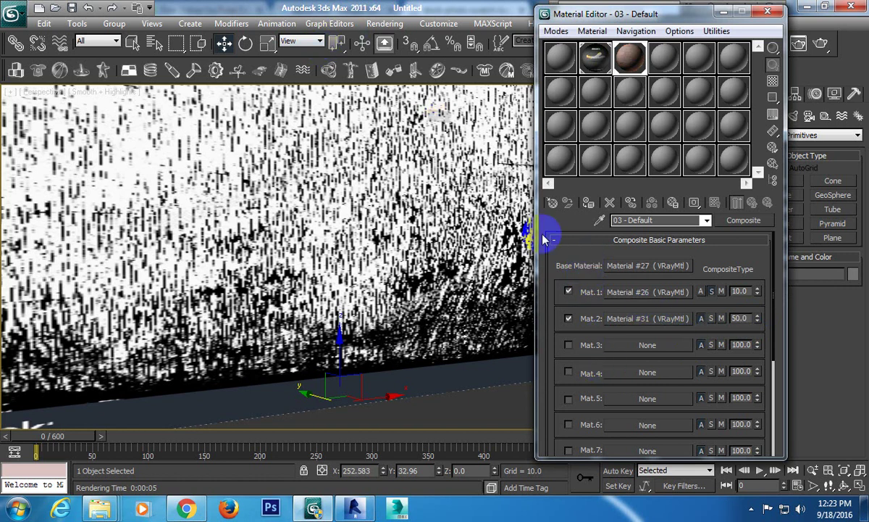
click(384, 23)
click(393, 73)
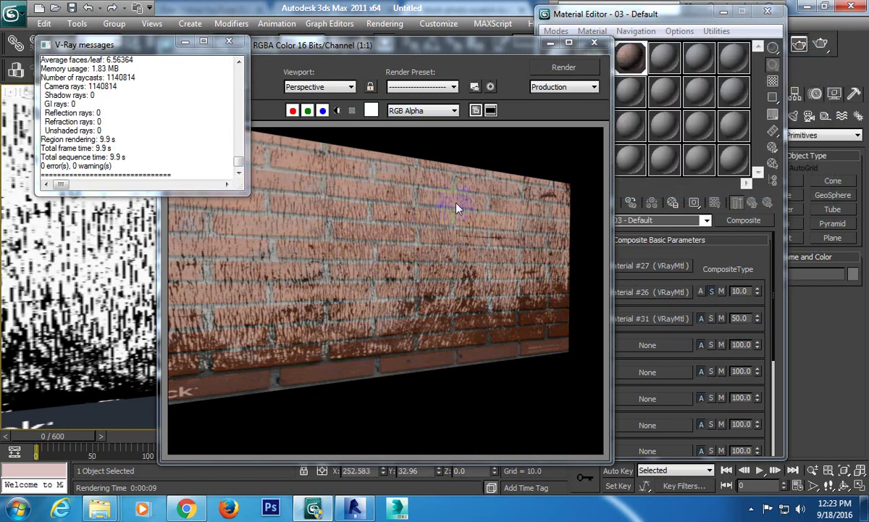
Close the render windows and set both Mat.2 and Mat.1 amounts to 40
click(230, 42)
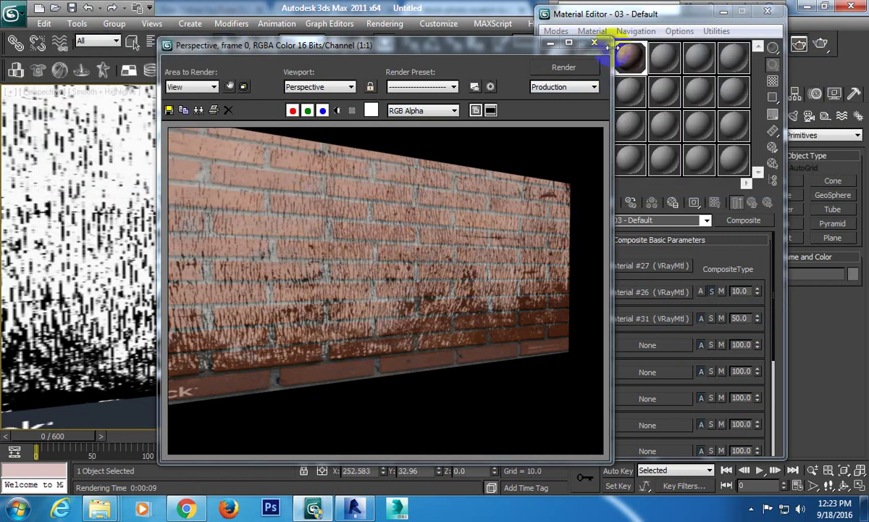
click(593, 32)
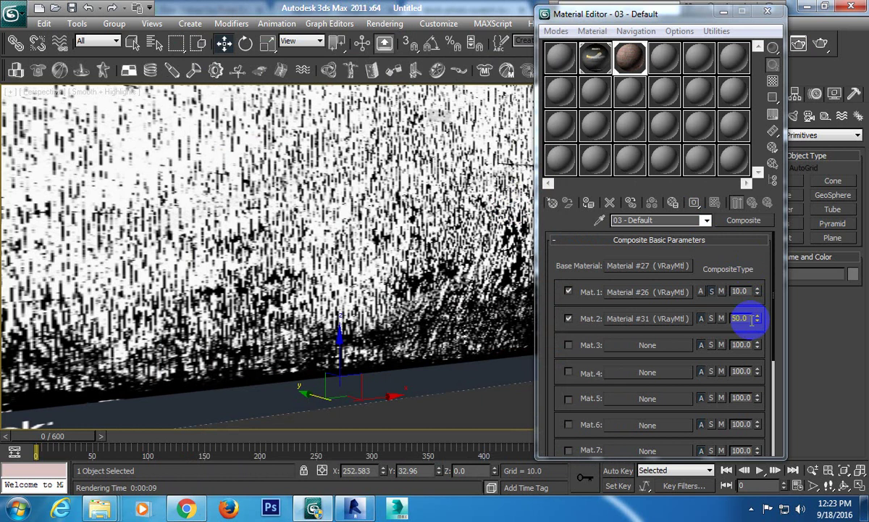
drag(751, 321, 705, 330)
text(4)
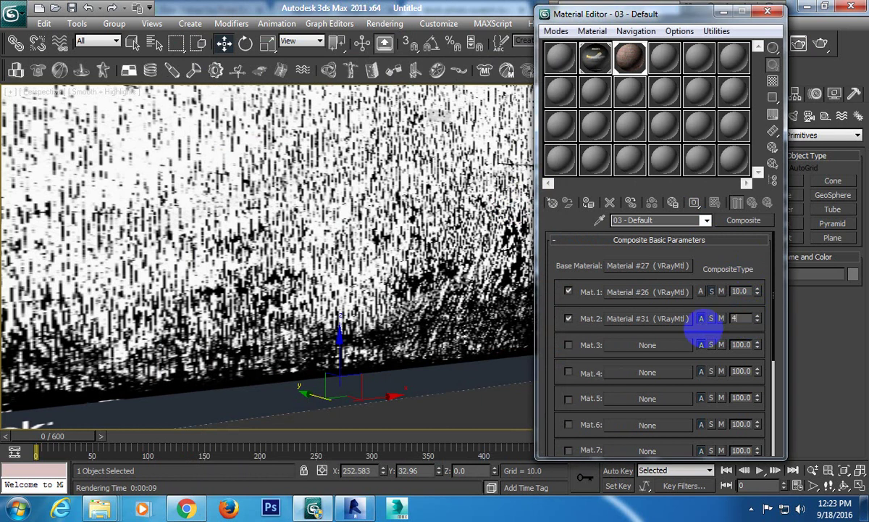
text(0)
drag(751, 292, 711, 294)
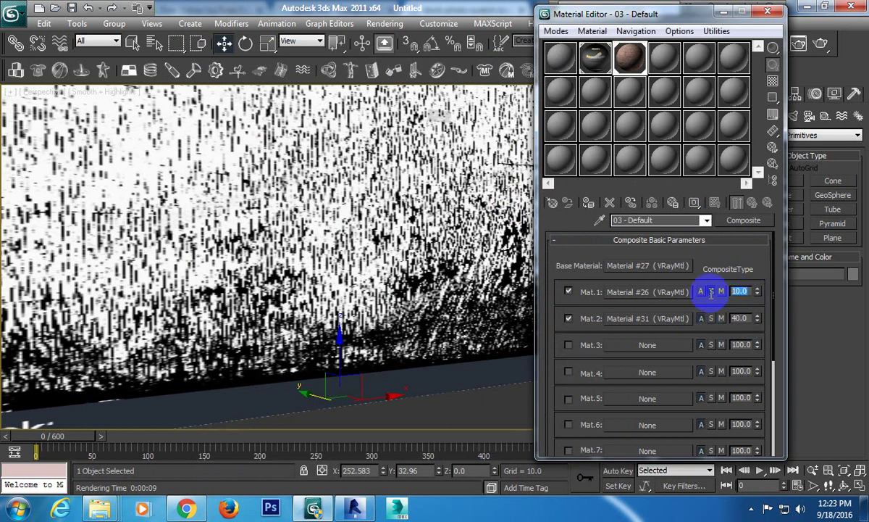
text(40)
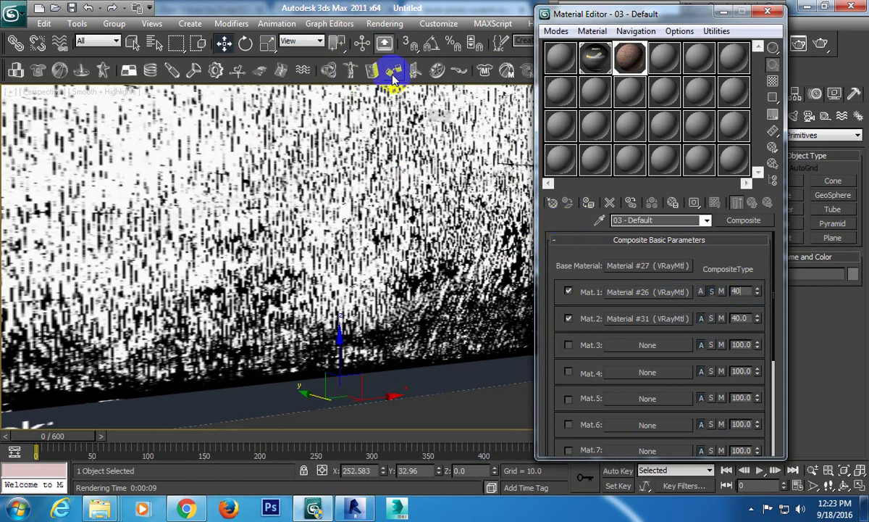
Render the scratched brick wall in V-Ray with both layers at 40.0, then close the windows
click(383, 27)
click(397, 38)
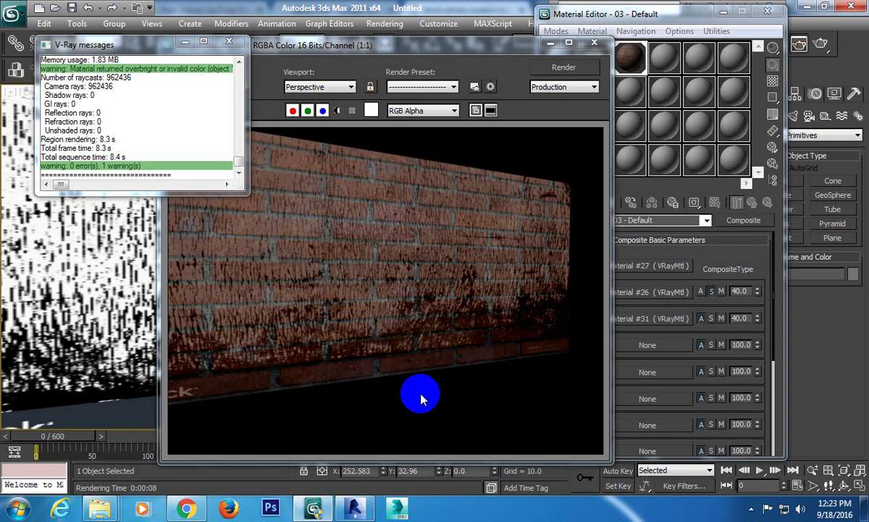
click(227, 42)
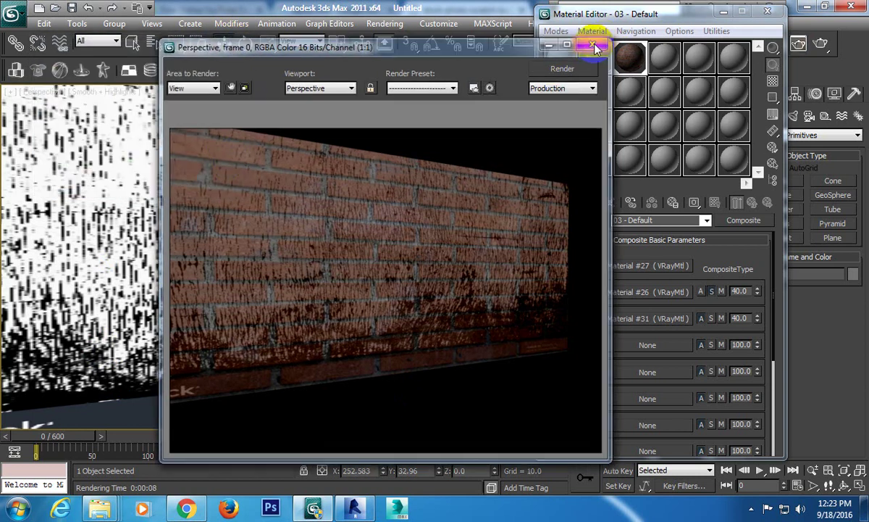
click(593, 46)
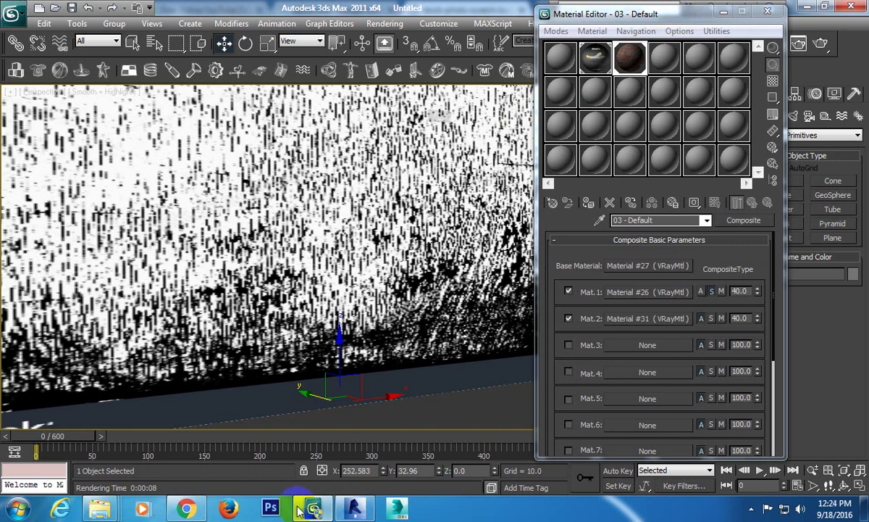
Search Google Images for 'leaf png' and narrow the results to tree leaf images
click(187, 509)
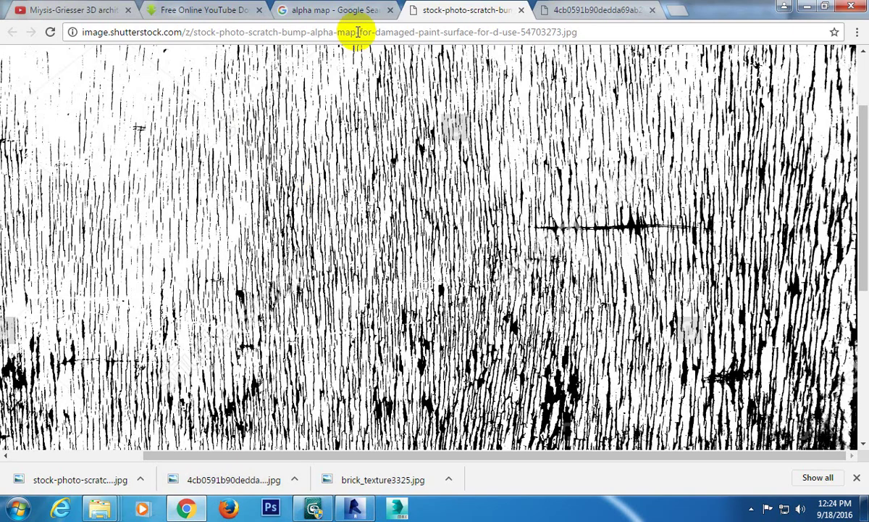
click(307, 7)
scroll(178, 106, up, 5)
scroll(178, 106, up, 5)
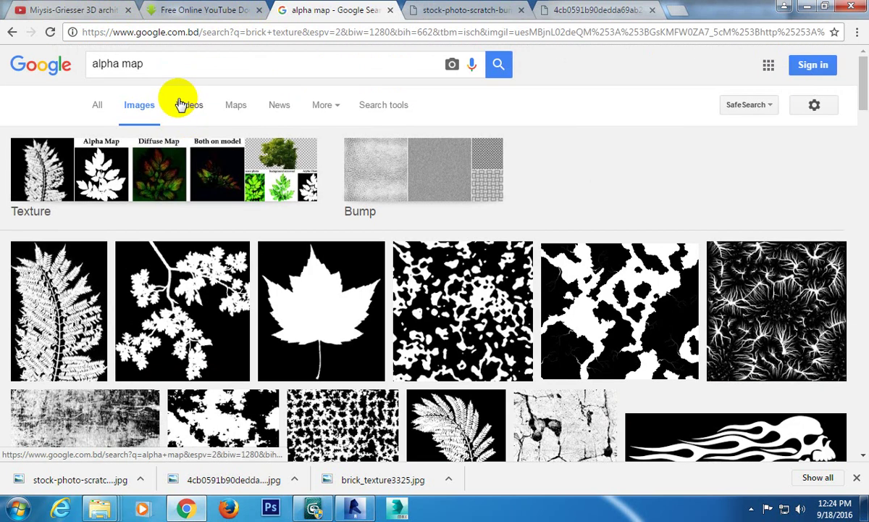
triple_click(166, 65)
text(l)
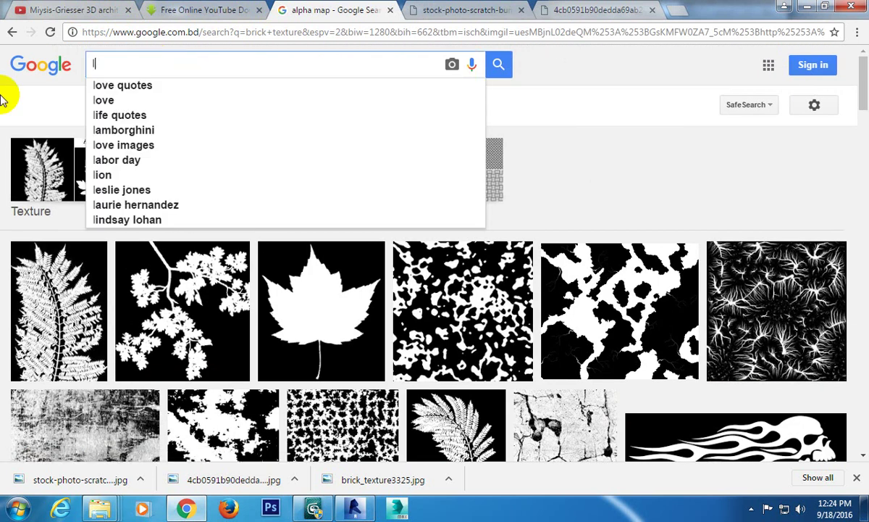
text(eaf )
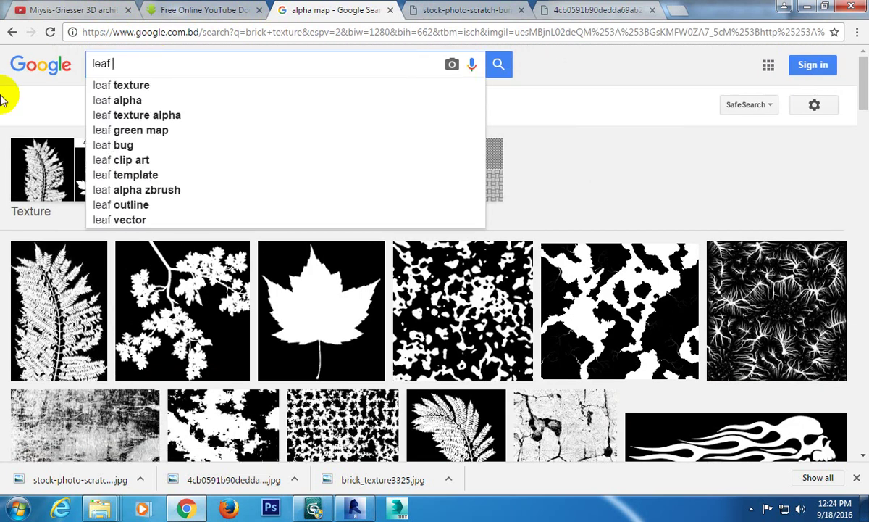
text(png)
key(Return)
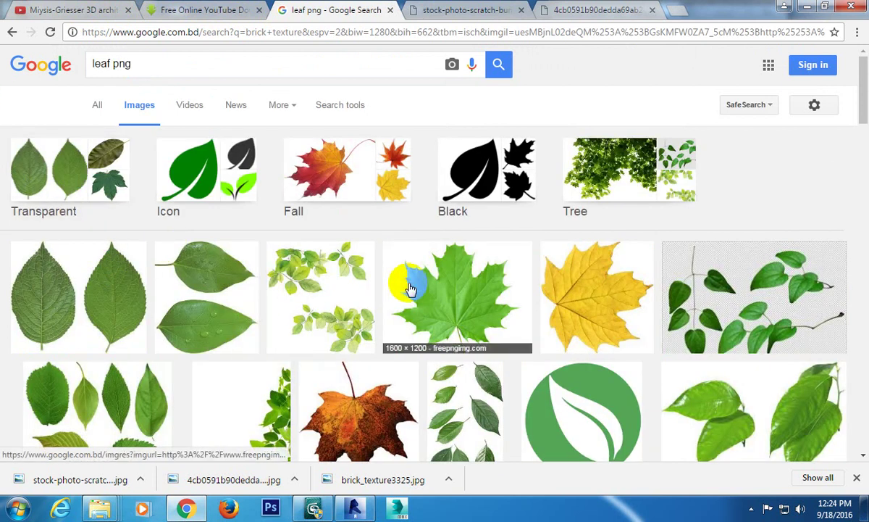
scroll(384, 276, down, 1)
click(570, 145)
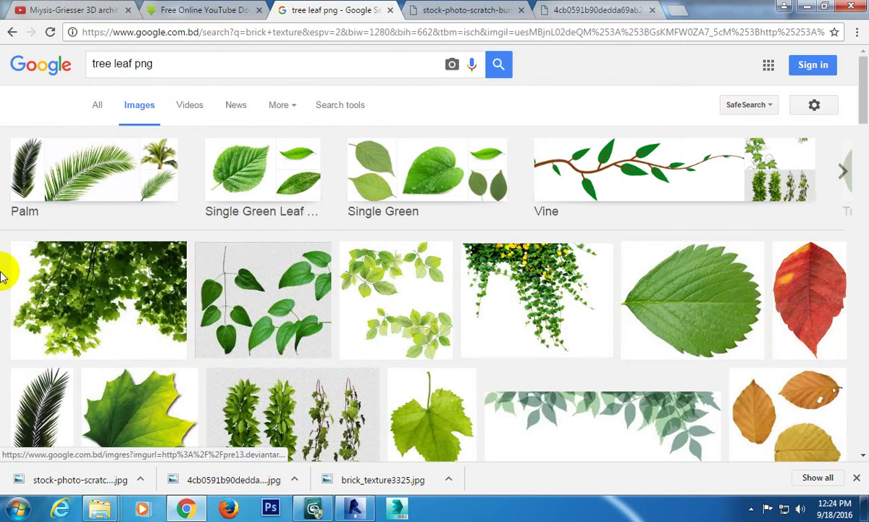
Save the hanging vine image to the Desktop as leafs_and_flowers_Png_image.png
click(145, 319)
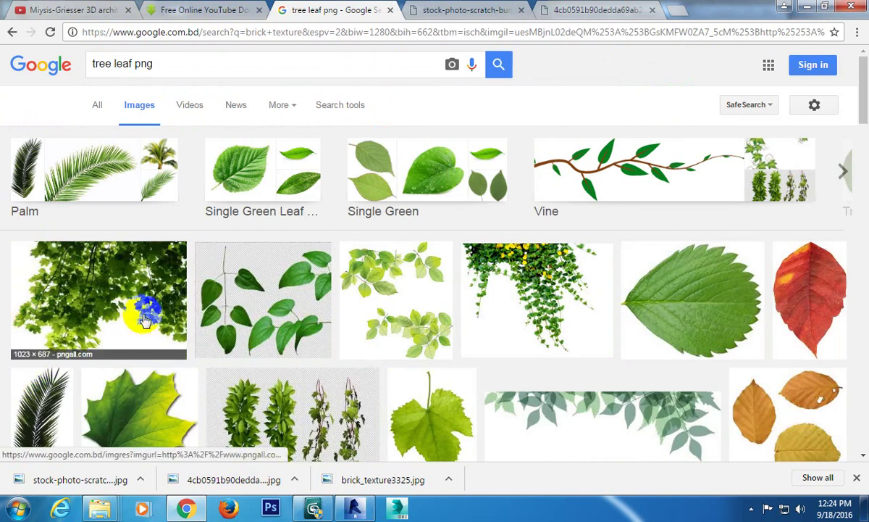
click(526, 298)
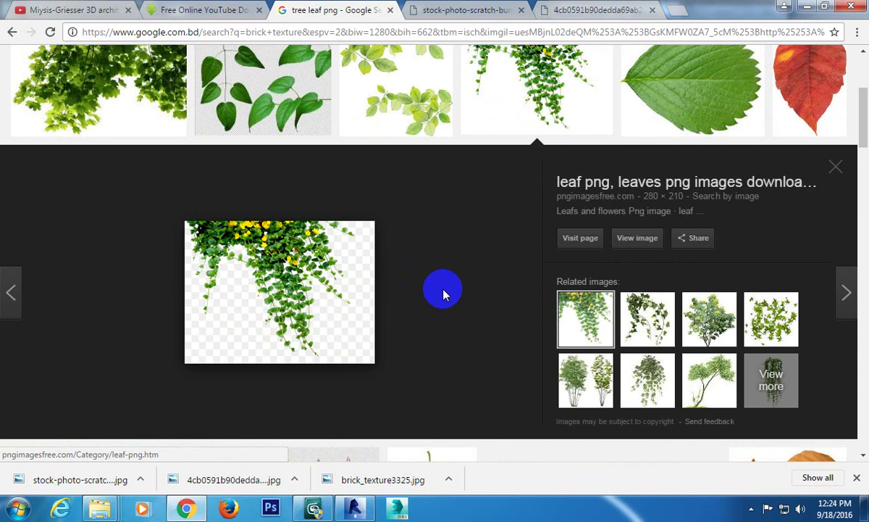
click(627, 237)
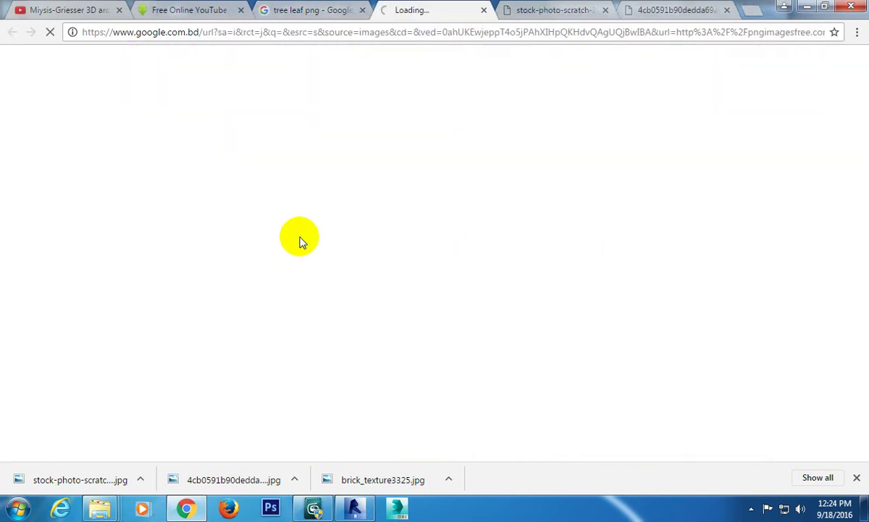
right_click(106, 85)
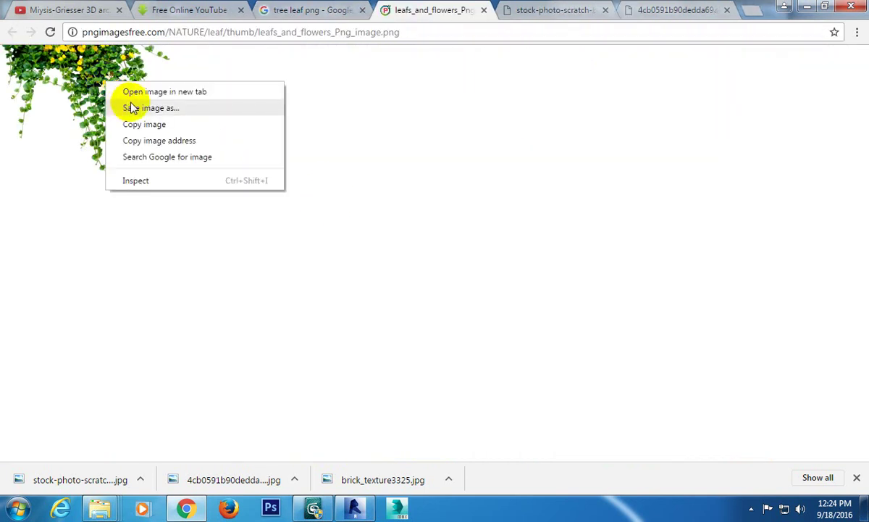
click(132, 107)
click(742, 402)
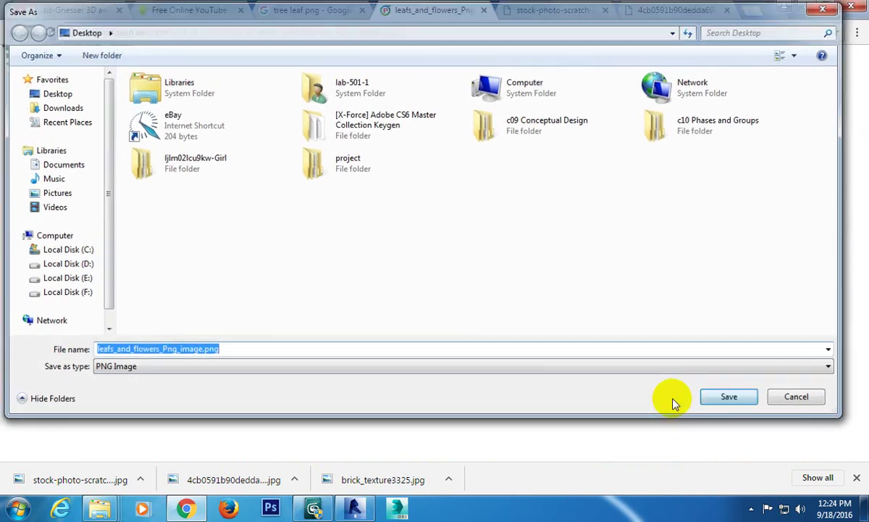
click(314, 508)
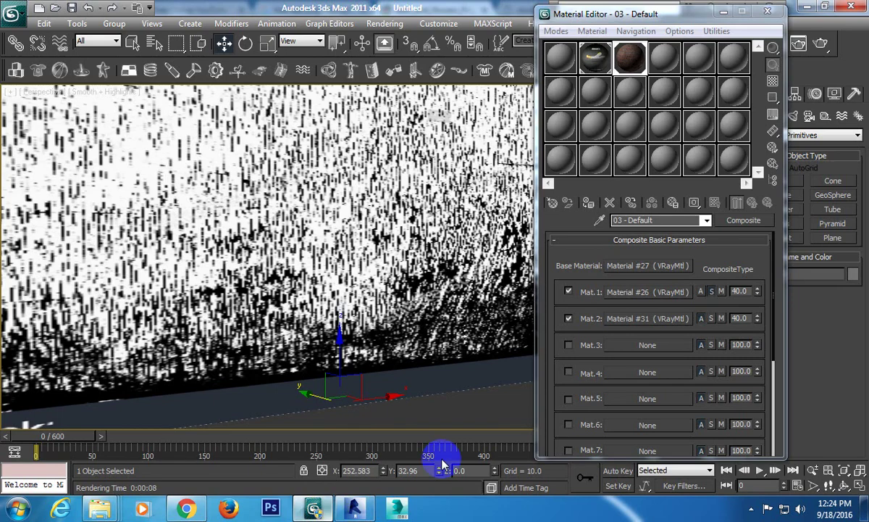
Browse for a new image for Material #31's diffuse bitmap, listing all file types
click(661, 326)
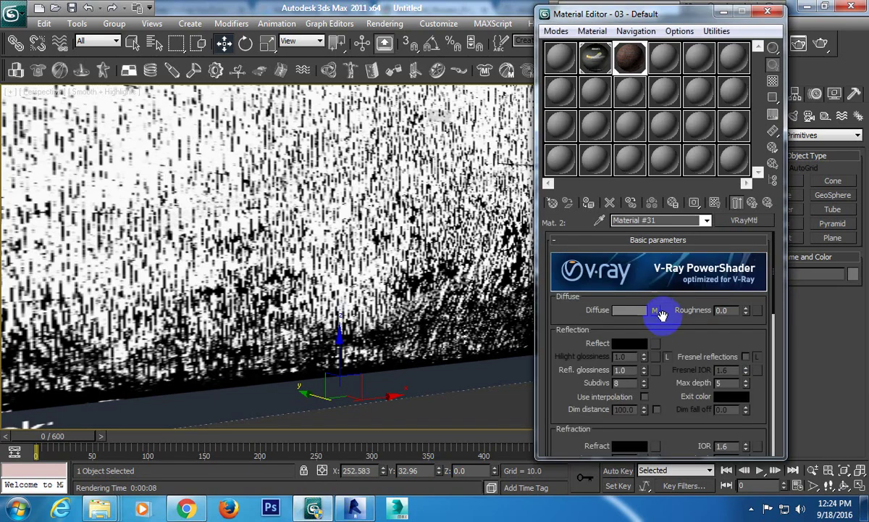
click(655, 310)
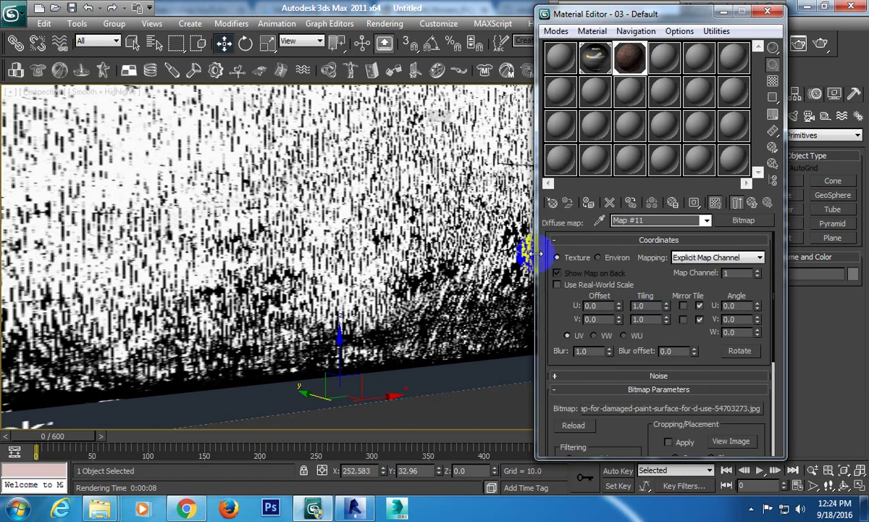
click(717, 220)
double_click(323, 102)
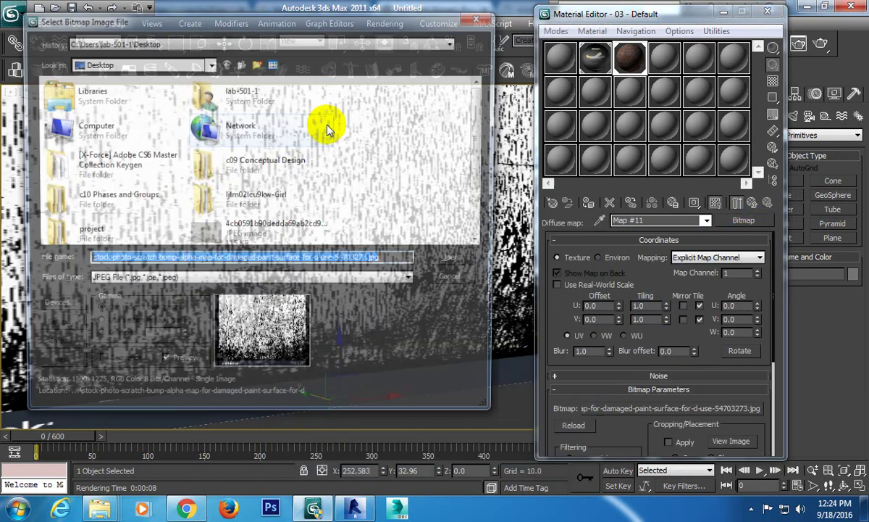
drag(475, 126, 477, 254)
click(413, 281)
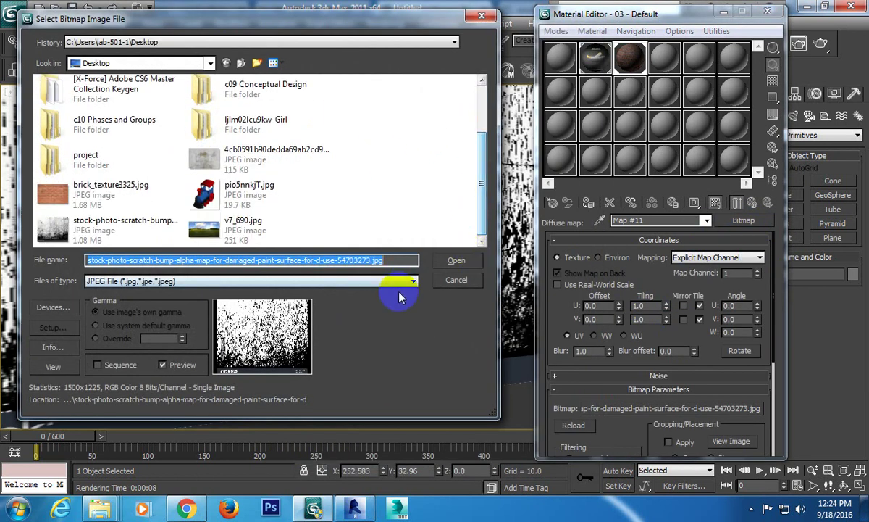
click(257, 480)
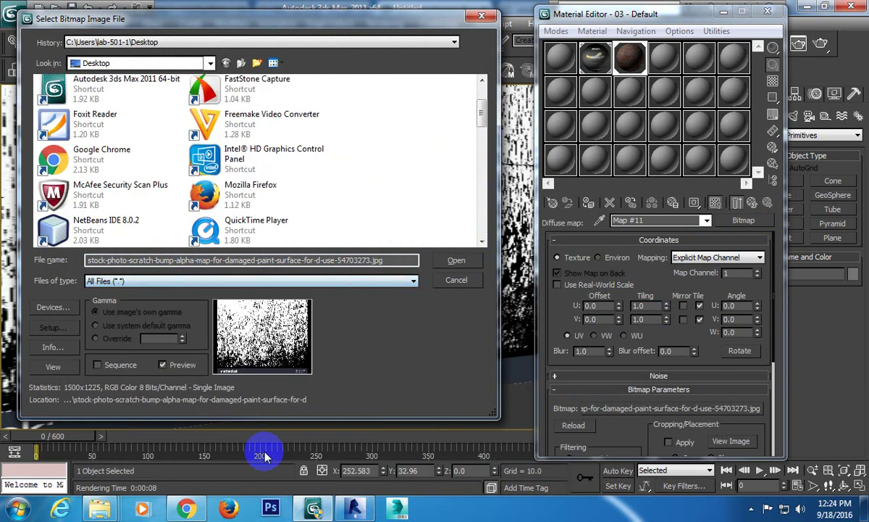
Load leafs_and_flowers_Png_image.png as Map #11 and show it in the viewport
drag(482, 120, 484, 246)
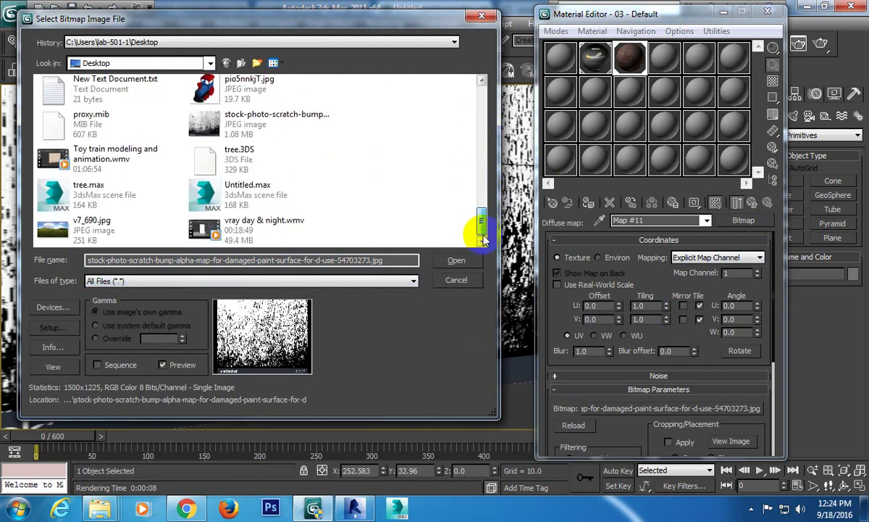
drag(482, 219, 483, 190)
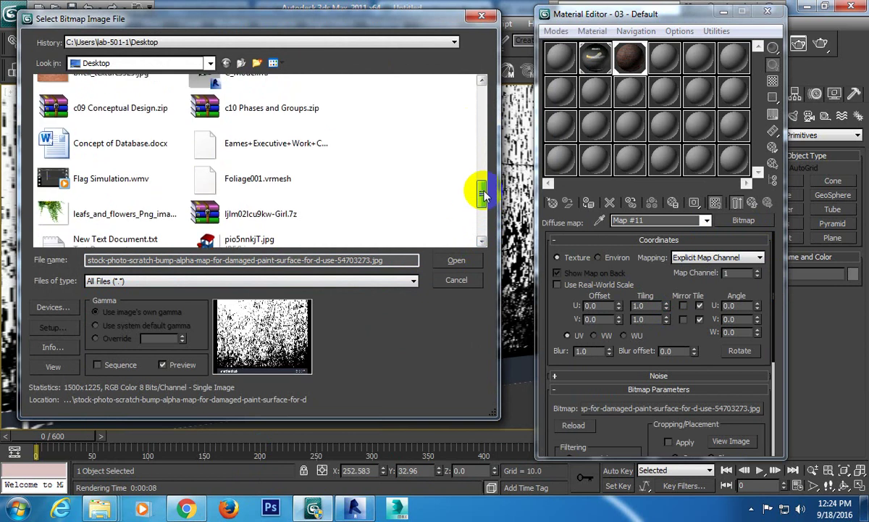
click(119, 210)
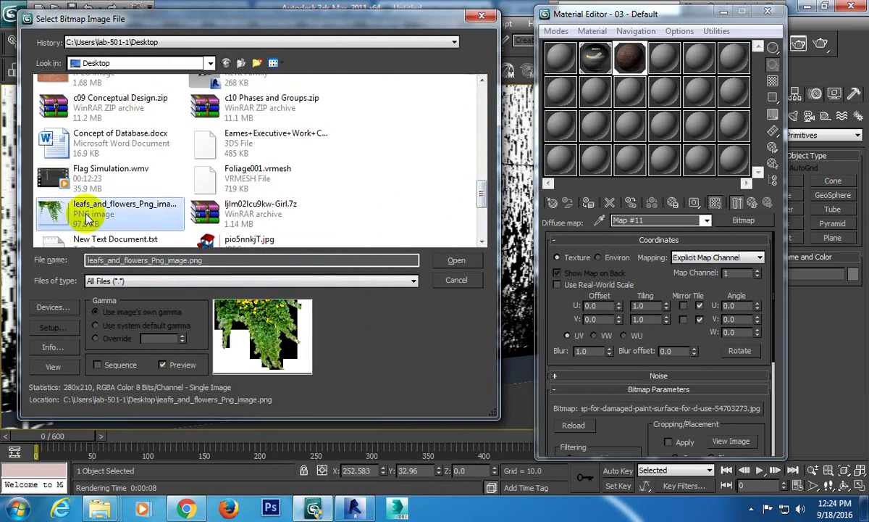
click(456, 260)
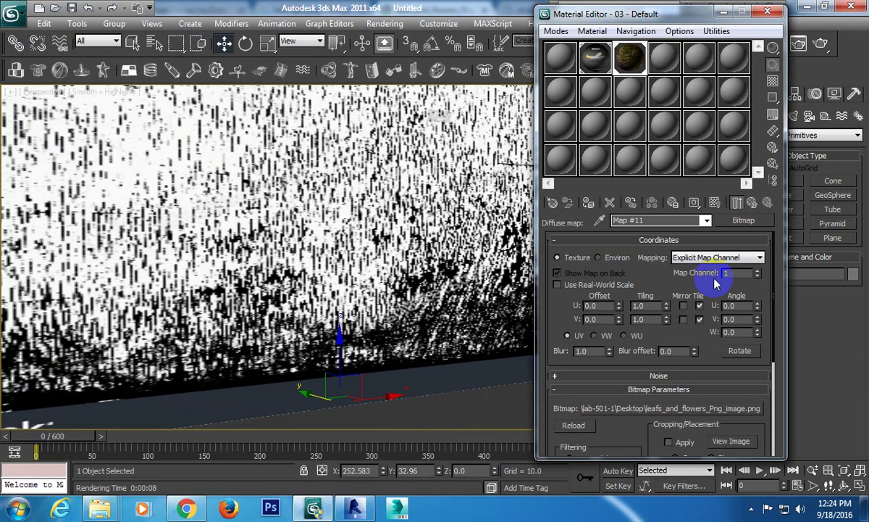
click(715, 202)
Go up two levels from Map #11 back to the Composite material's layer list
click(754, 205)
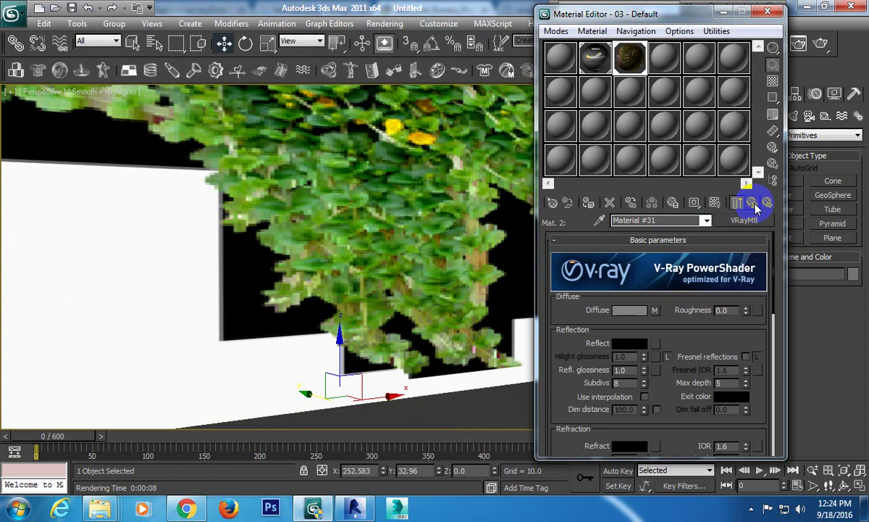
click(756, 205)
scroll(406, 243, down, 2)
scroll(367, 262, down, 4)
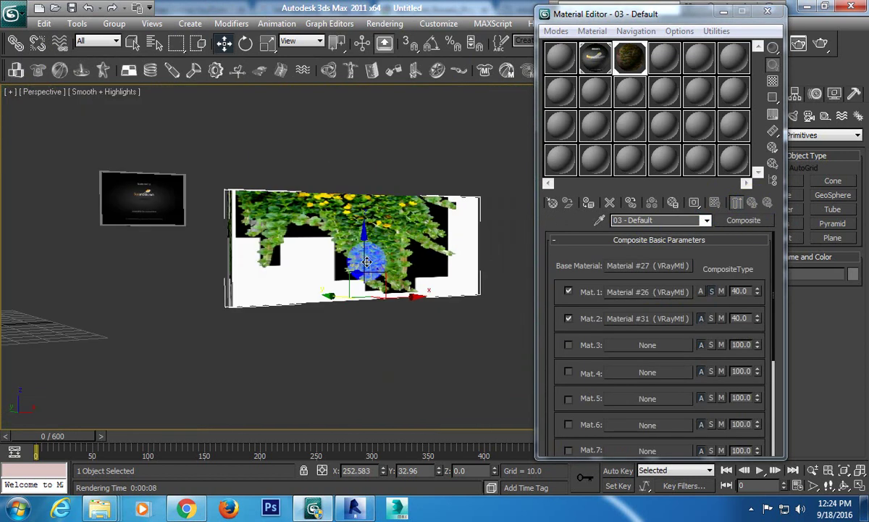
scroll(368, 262, up, 3)
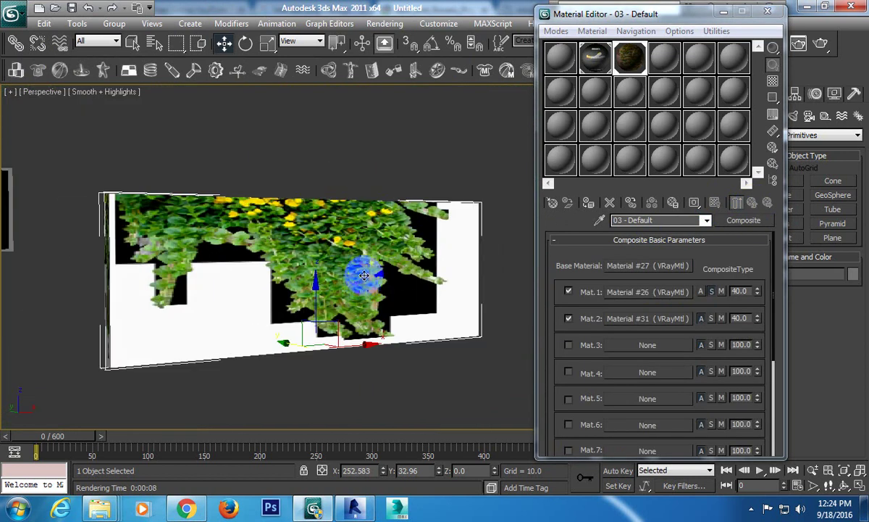
Render the brick wall with its ivy overlay in V-Ray and close the render windows
click(382, 26)
click(396, 37)
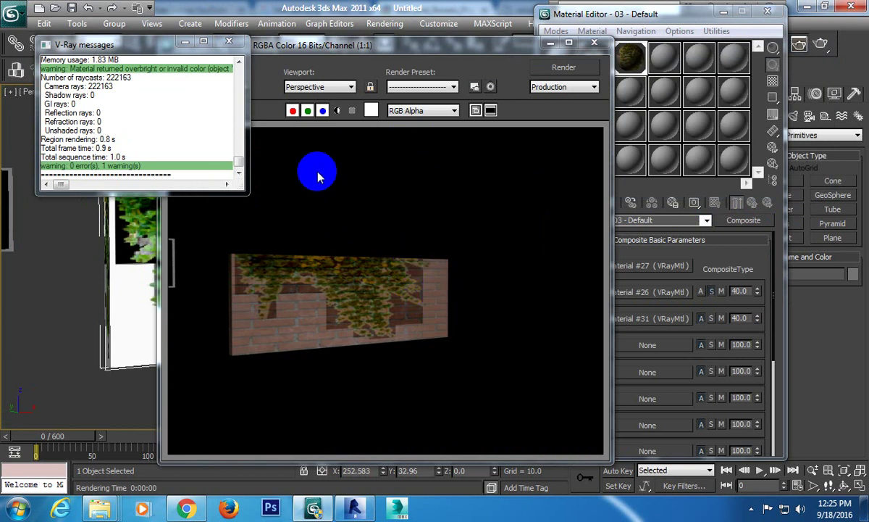
click(229, 44)
click(595, 44)
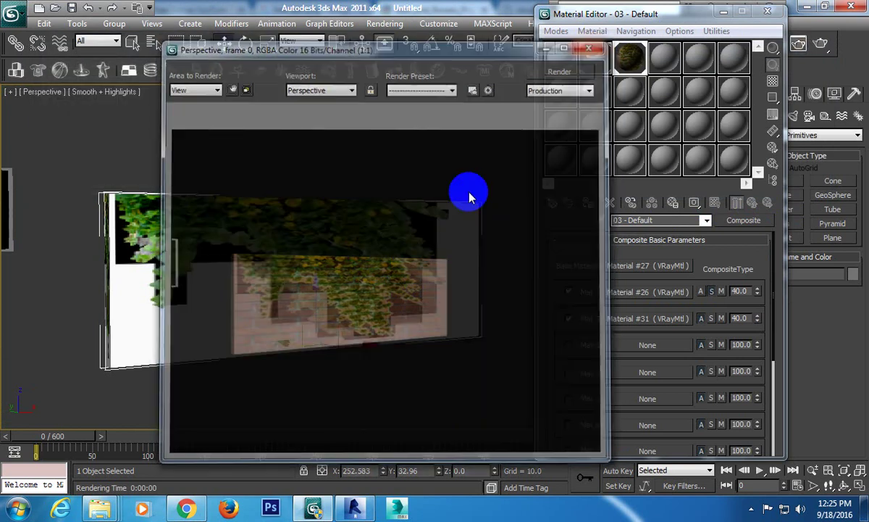
scroll(398, 271, up, 3)
scroll(345, 281, up, 3)
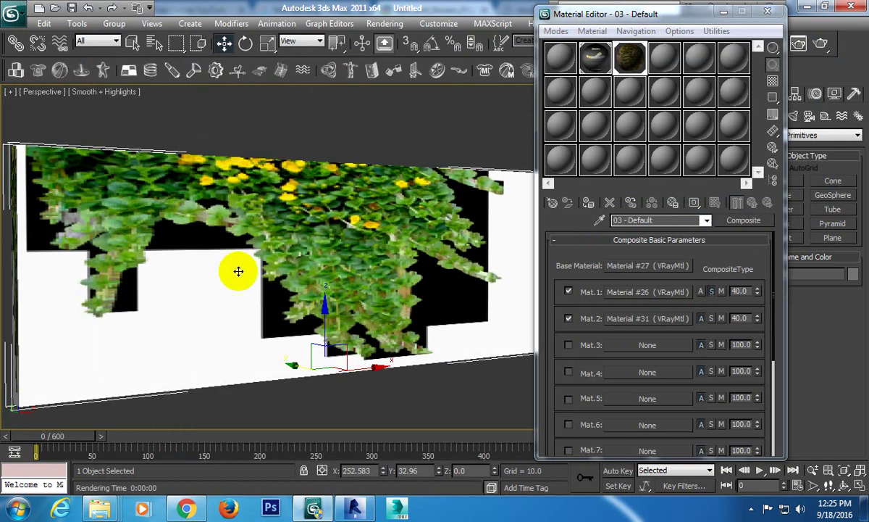
scroll(237, 272, down, 3)
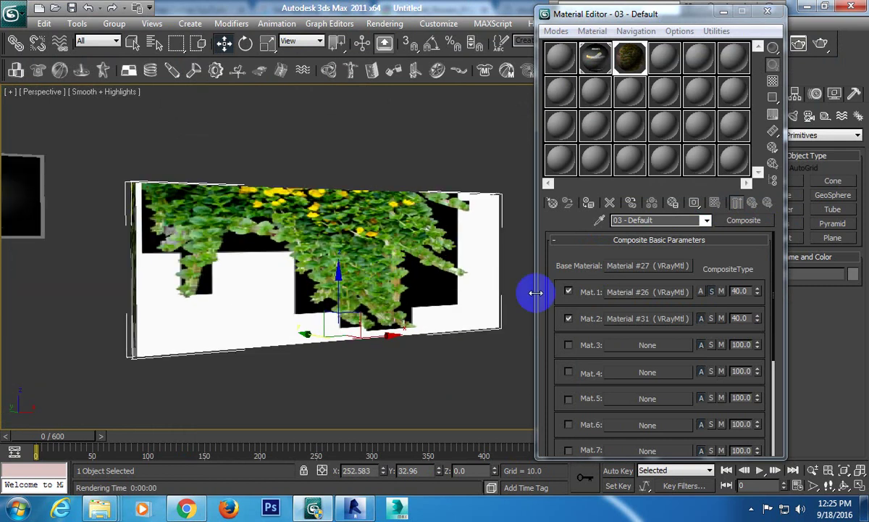
Open the second layer's V-Ray material, Material #31, and expand its Maps rollout
click(672, 319)
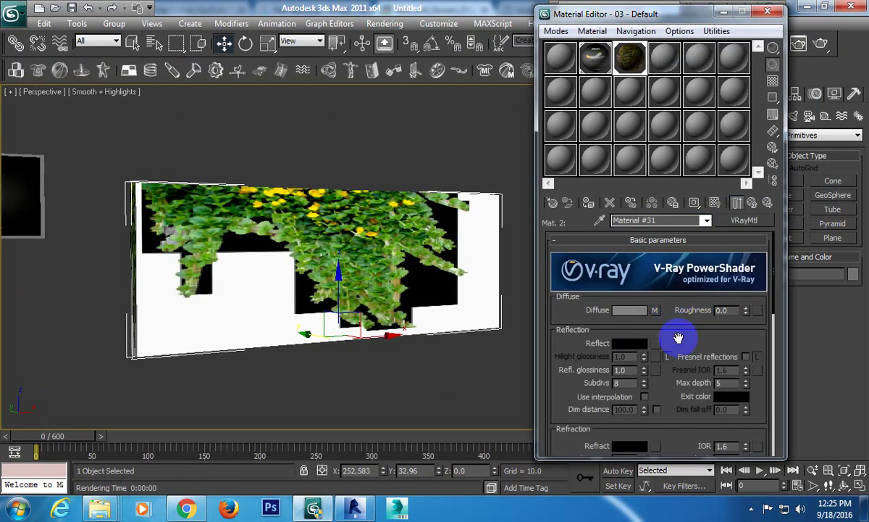
mouse_move(678, 335)
mouse_down()
mouse_move(680, 305)
mouse_move(660, 247)
mouse_up()
scroll(679, 405, down, 5)
scroll(679, 406, down, 3)
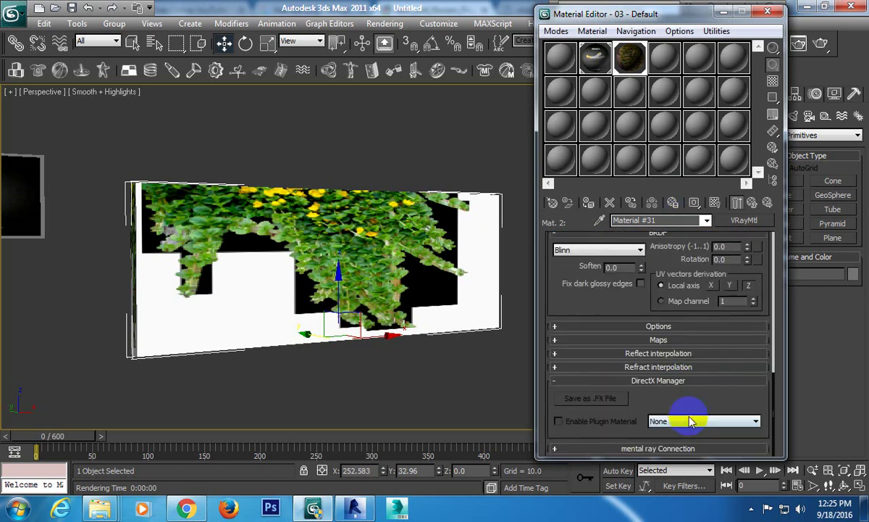
click(658, 339)
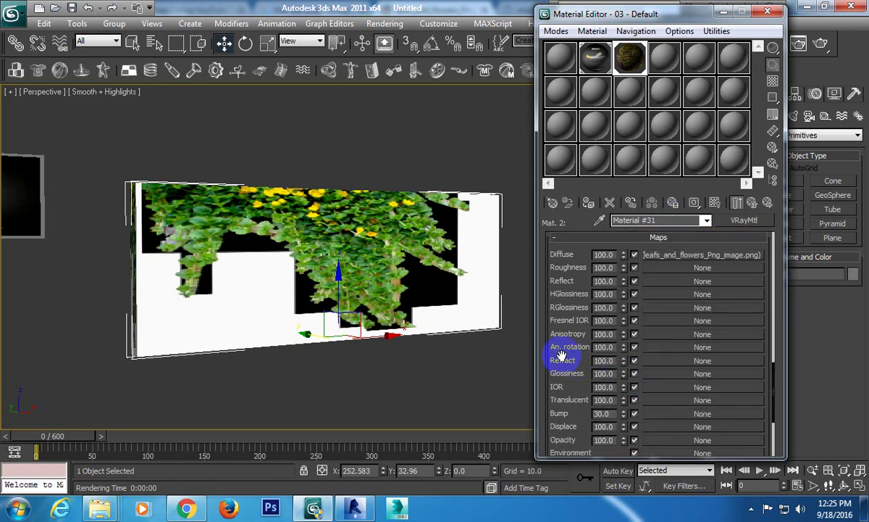
drag(562, 355, 564, 293)
drag(564, 293, 564, 313)
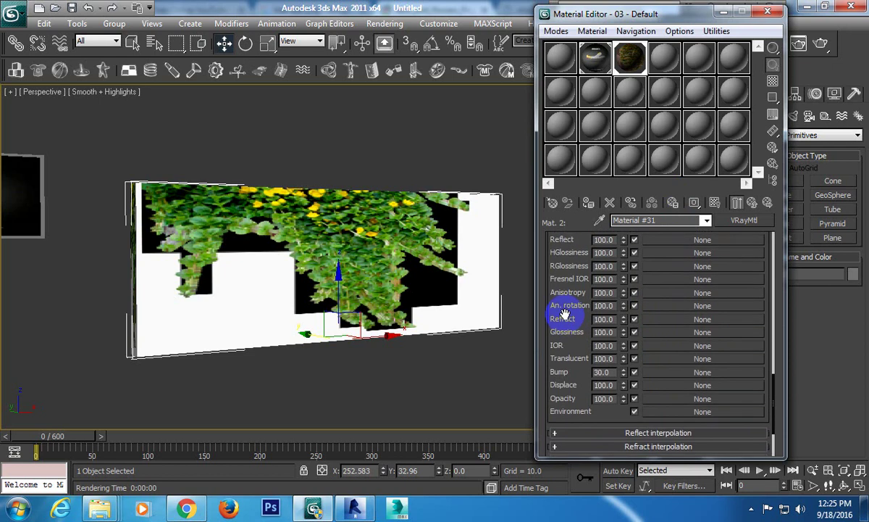
Load the scratch-bump JPG as bitmap Map #13 in the opacity slot, listing All Files
click(652, 372)
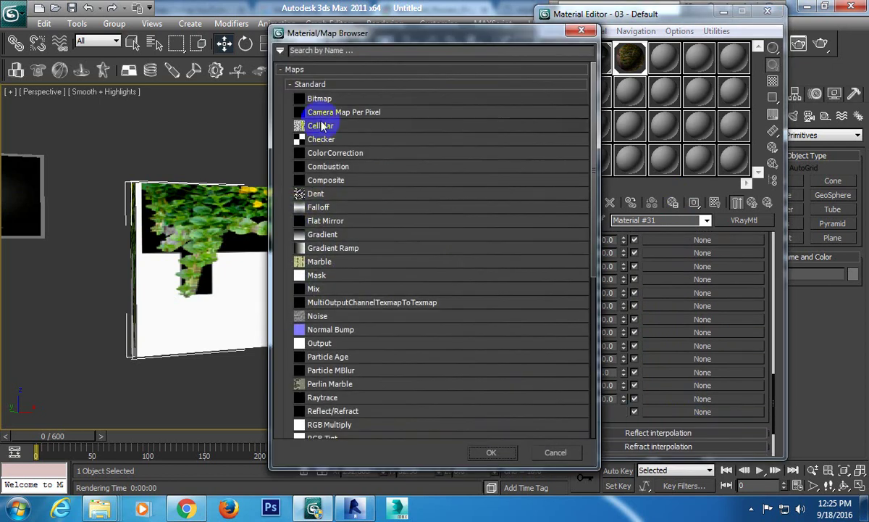
double_click(319, 99)
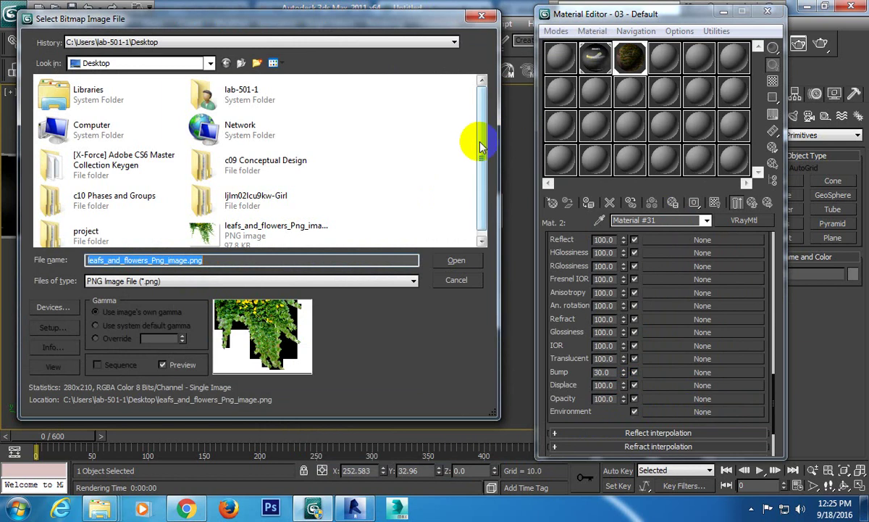
scroll(484, 243, down, 1)
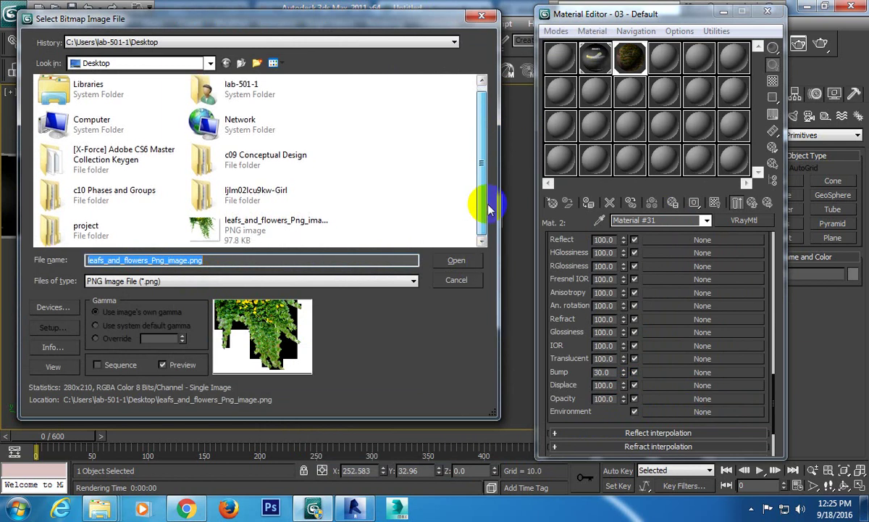
click(407, 286)
click(304, 471)
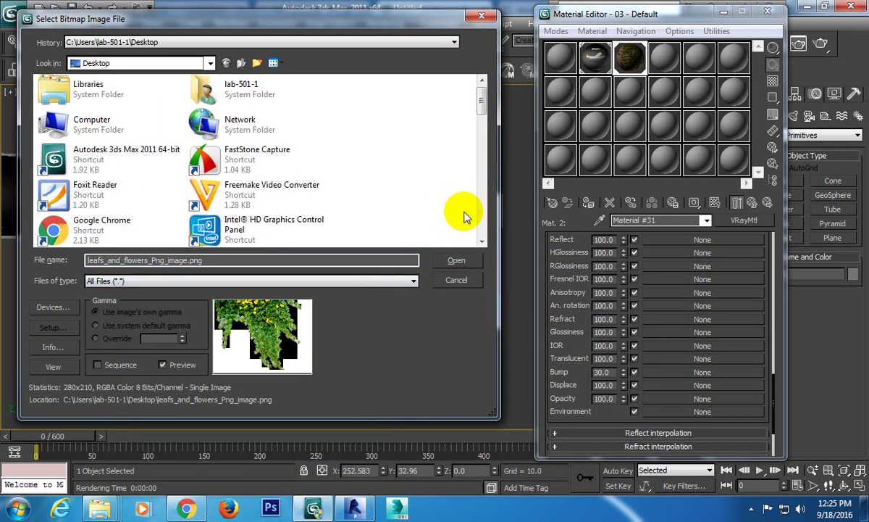
drag(481, 102, 491, 217)
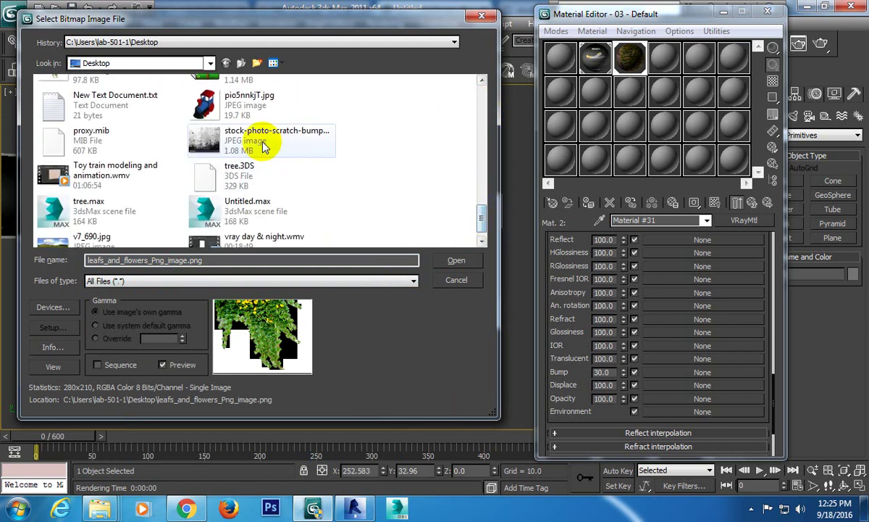
double_click(263, 147)
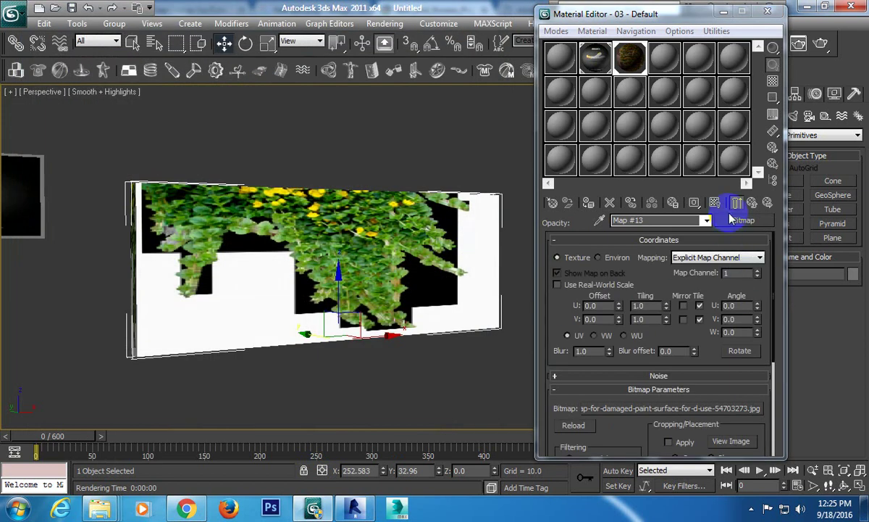
Render the wall with the scratch layer, then close V-Ray messages, frame buffer and Material Editor
click(385, 24)
click(394, 37)
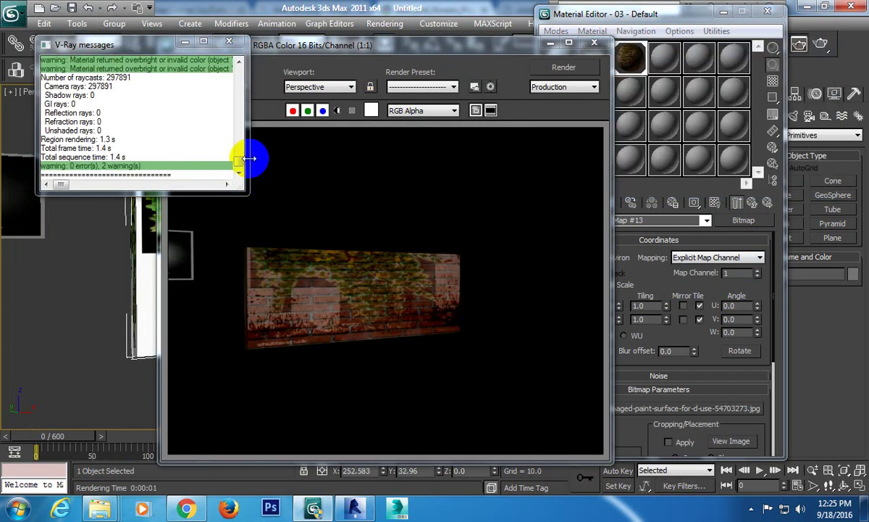
click(229, 41)
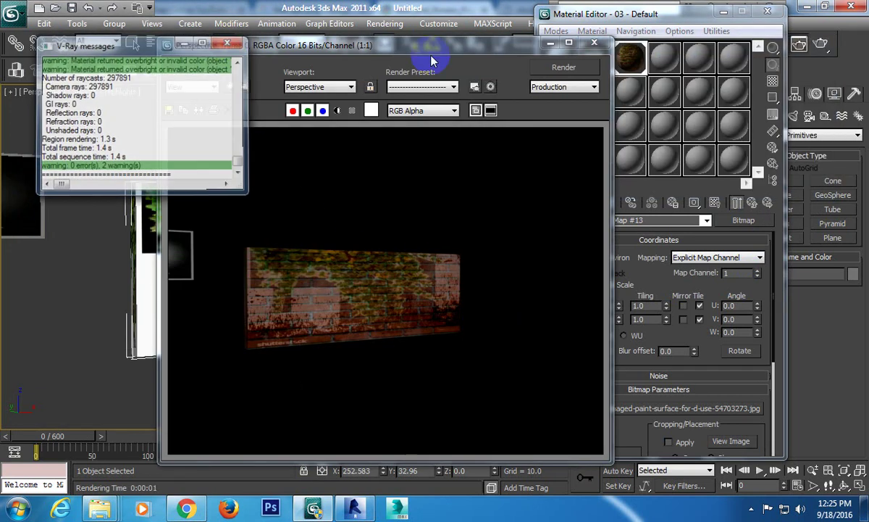
click(594, 45)
click(768, 11)
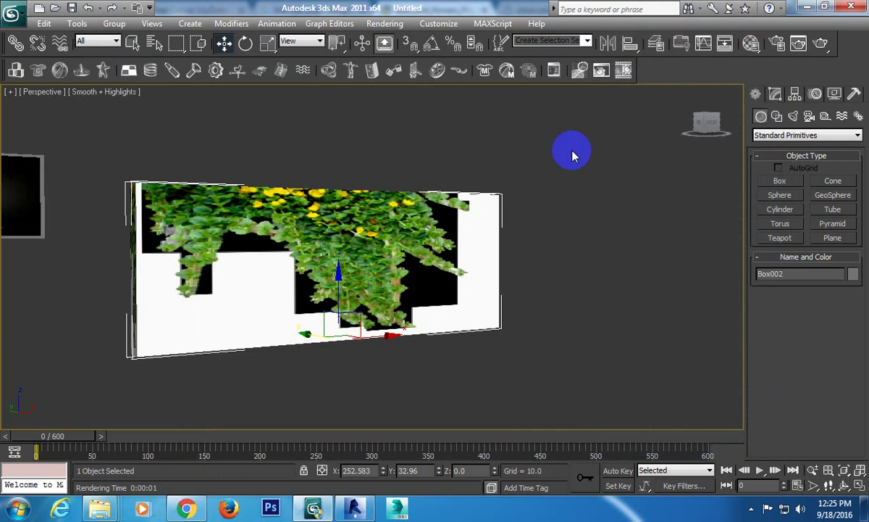
click(572, 155)
scroll(499, 281, down, 3)
Zoom and pan the perspective view, then quit 3ds Max with Alt+F4
scroll(434, 281, down, 2)
scroll(401, 286, up, 3)
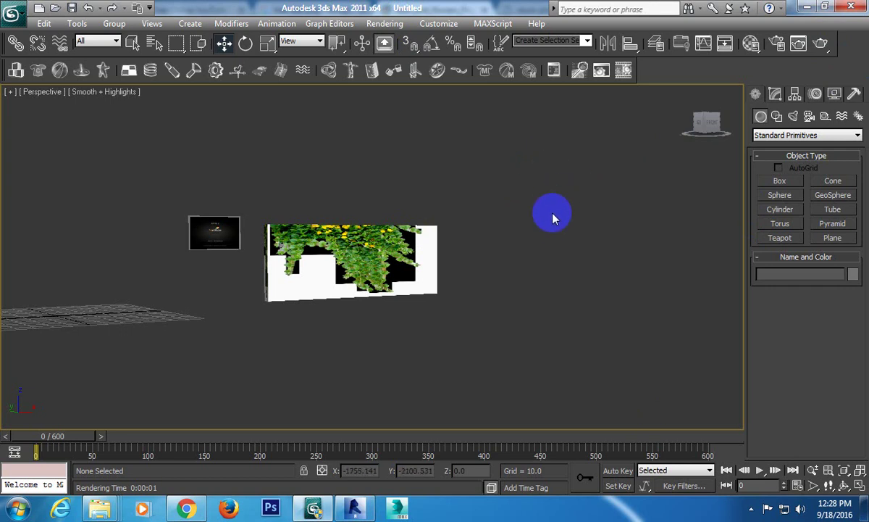
scroll(551, 215, down, 2)
scroll(539, 210, down, 2)
mouse_move(534, 195)
middle_down()
mouse_move(567, 184)
mouse_move(615, 202)
mouse_move(629, 232)
middle_up()
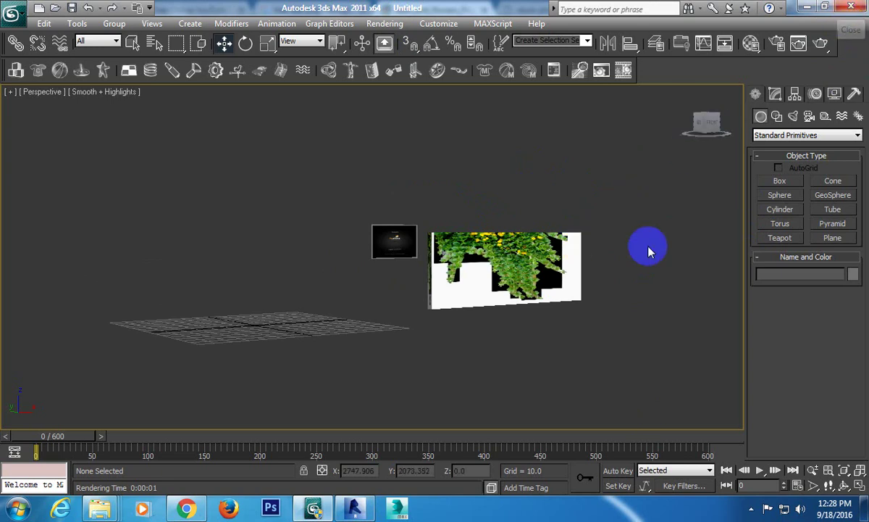
middle_drag(629, 237, 575, 238)
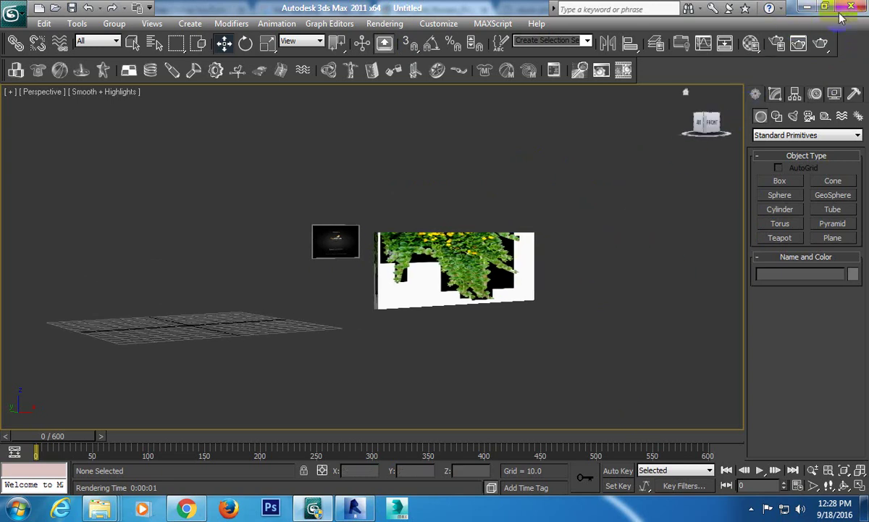
key(alt+F4)
Exit without saving, close the leafs_and_flowers Chrome tab, and show the hidden tray icons
click(445, 298)
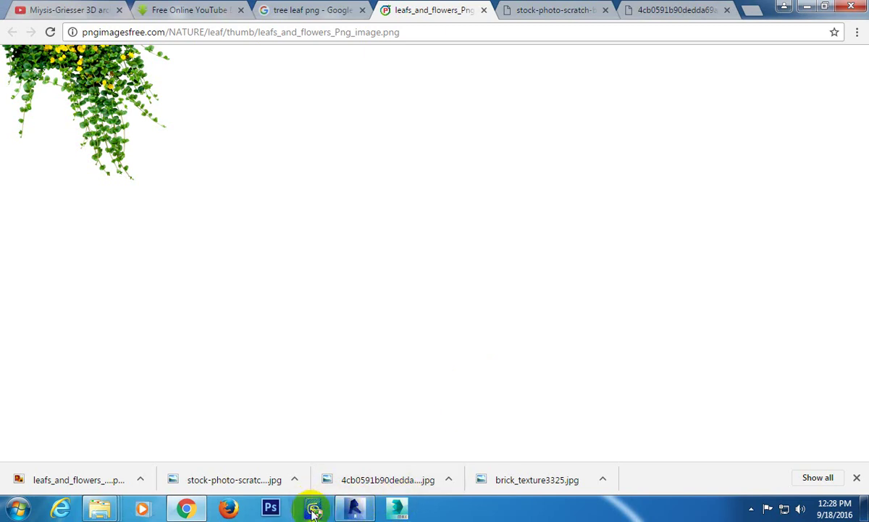
click(483, 10)
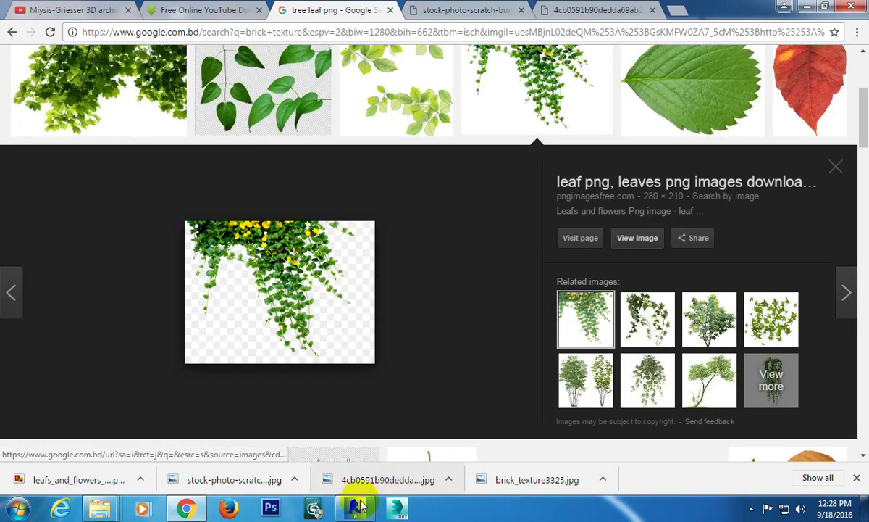
click(752, 510)
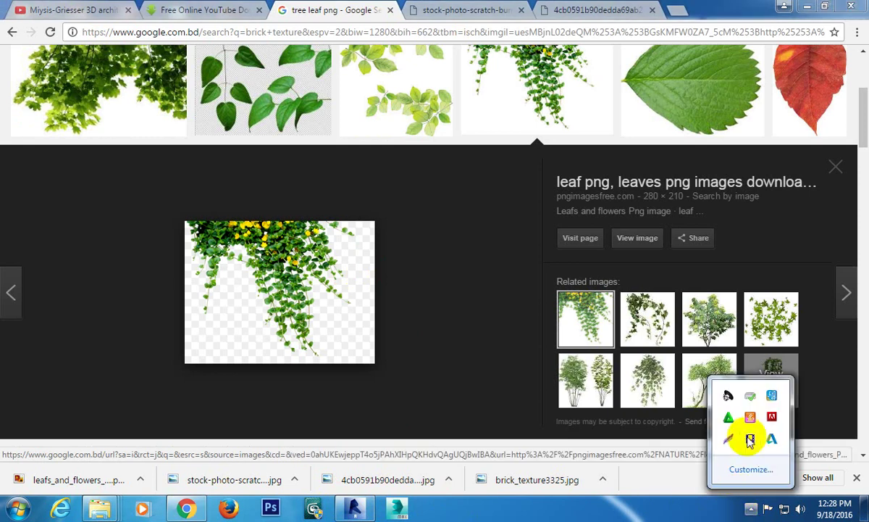